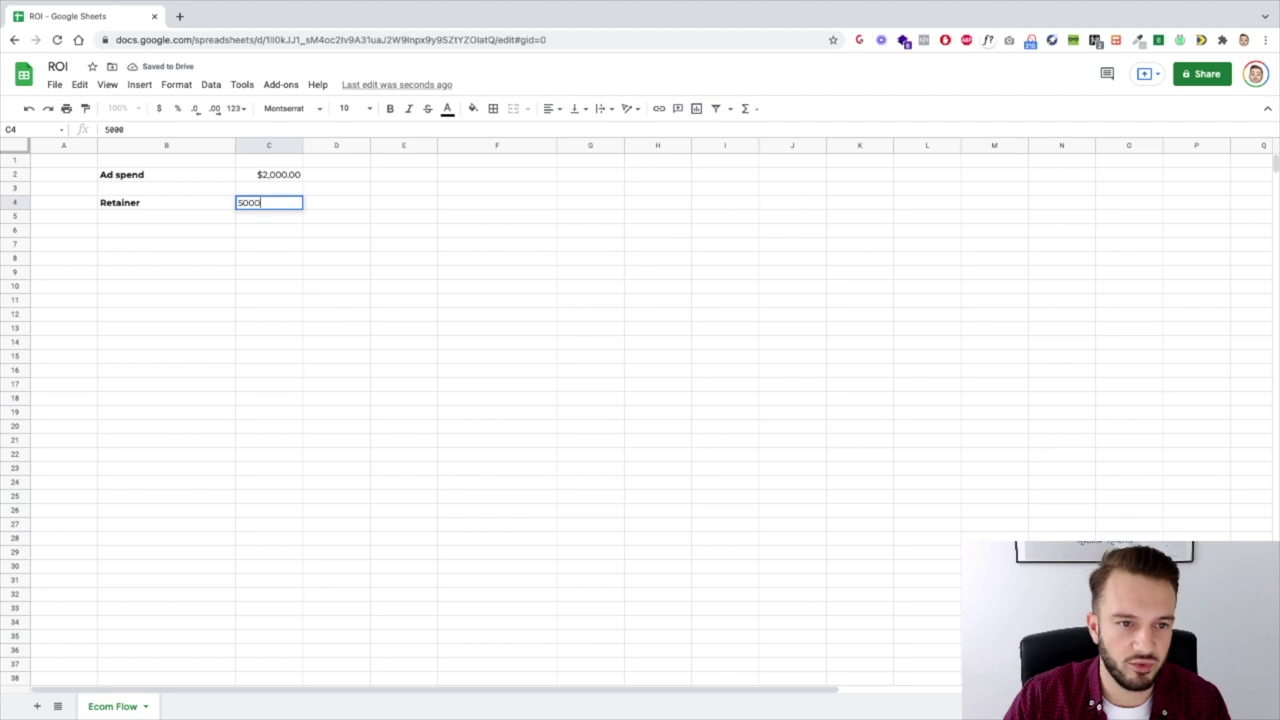
Step: Enter 5000 as the Retainer amount in C4 and format it as currency
{"action": "key", "text": "Return"}
{"action": "key", "text": "Up"}
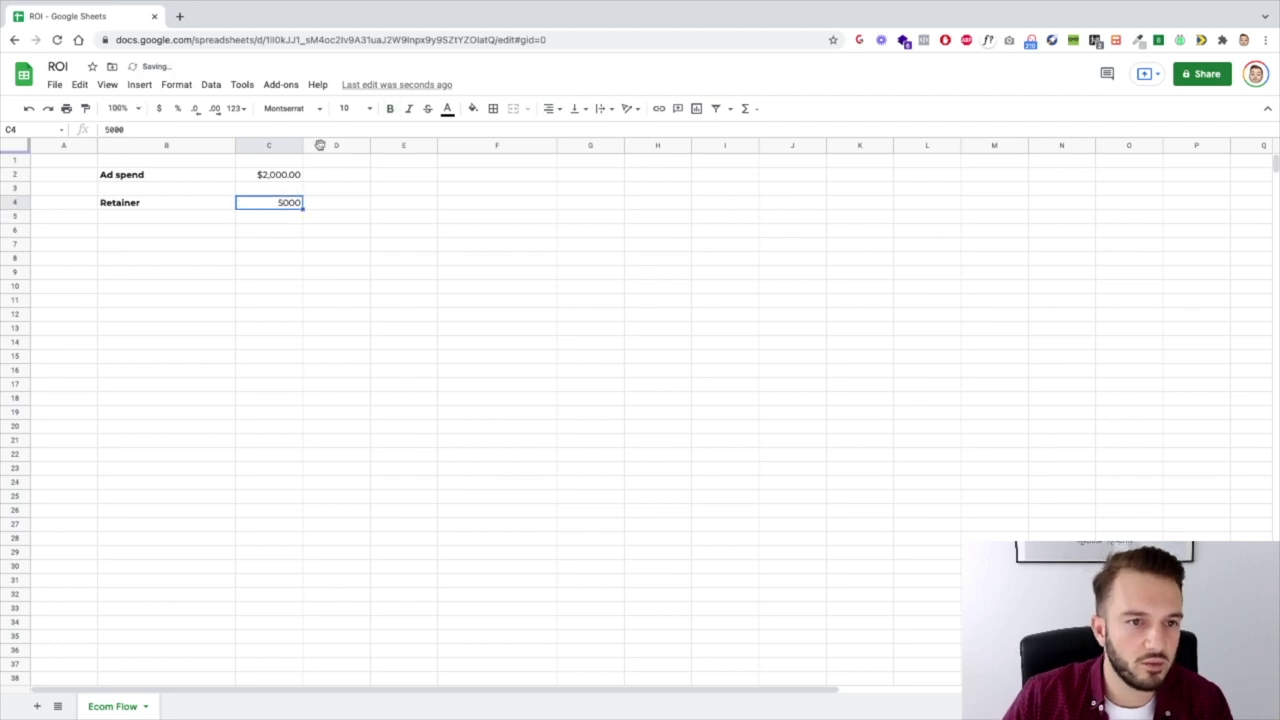
{"action": "left_click", "coordinate": [159, 108]}
{"action": "left_click", "coordinate": [330, 258]}
{"action": "left_click", "coordinate": [320, 205]}
Step: Add the label "Total Investment" in cell F2
{"action": "left_click", "coordinate": [466, 175]}
{"action": "type", "text": "Total Investment"}
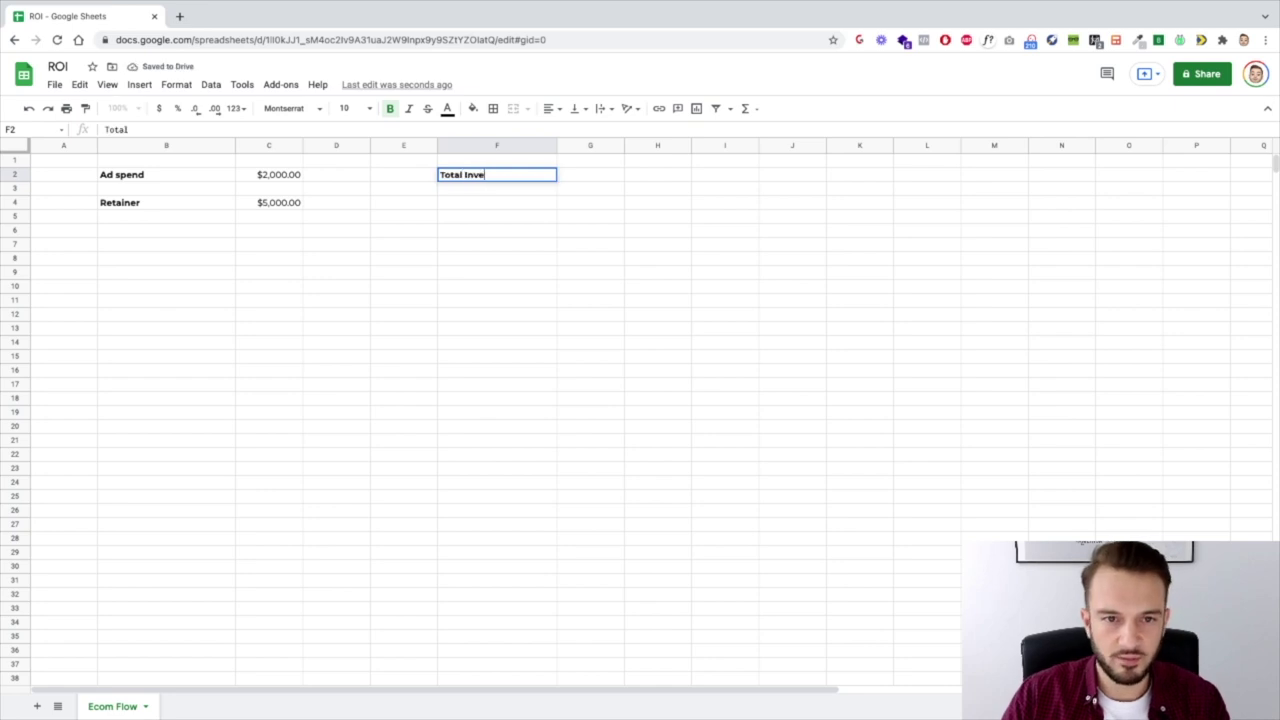
{"action": "key", "text": "Tab"}
Step: Calculate the total investment in G2 as ad spend plus retainer with the formula =C2+C4
{"action": "type", "text": "="}
{"action": "key", "text": "Left"}
{"action": "key", "text": "Left"}
{"action": "key", "text": "Left"}
{"action": "key", "text": "Left"}
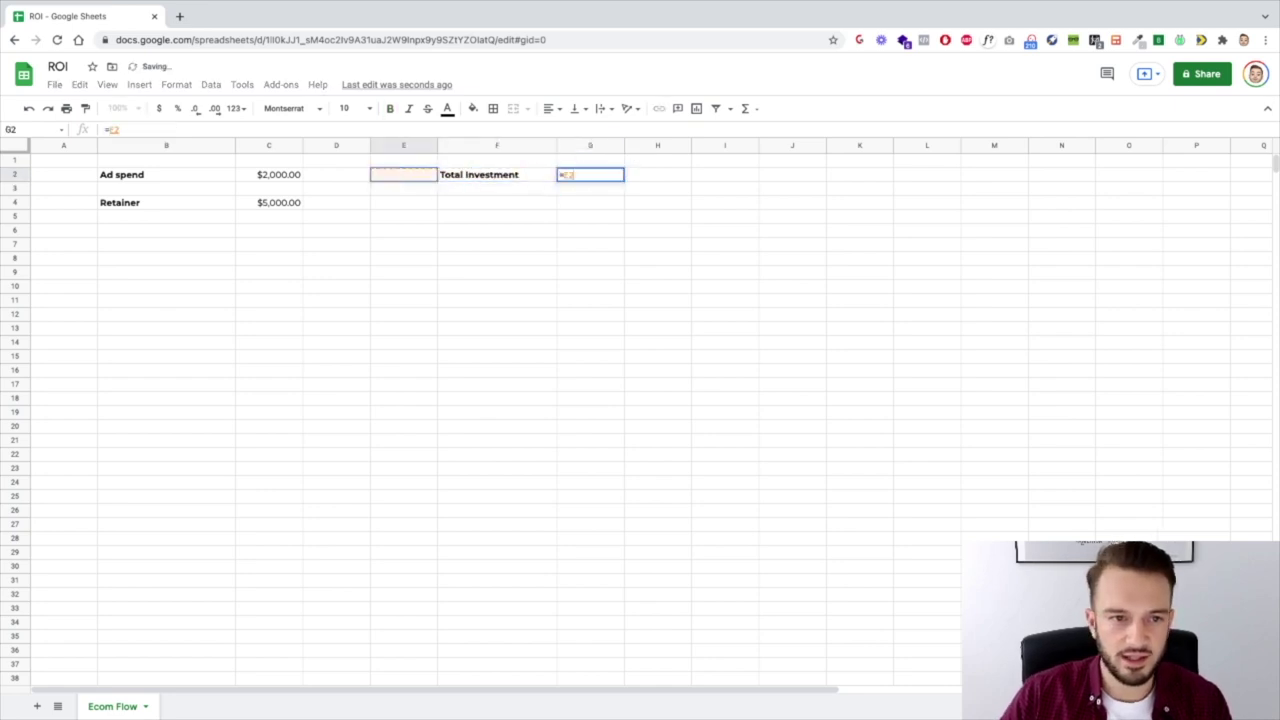
{"action": "type", "text": "+"}
{"action": "key", "text": "Left"}
{"action": "key", "text": "Left"}
{"action": "key", "text": "Left"}
{"action": "key", "text": "Down"}
{"action": "key", "text": "Left"}
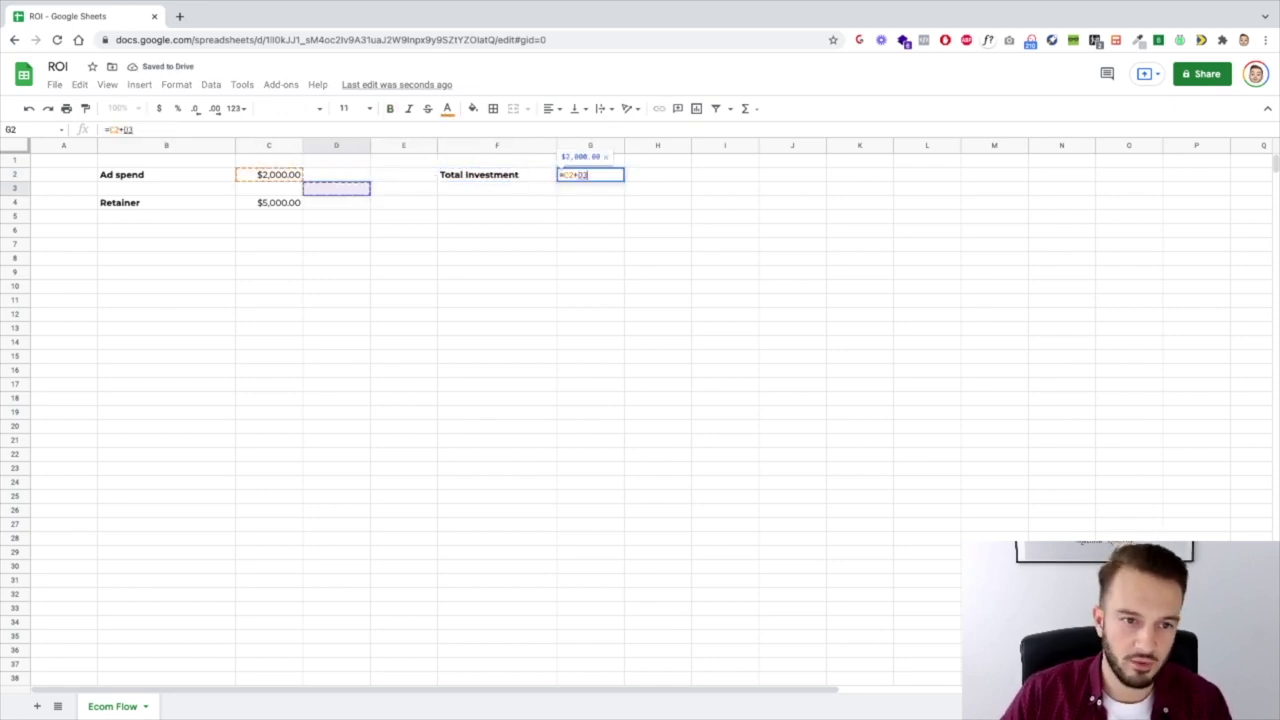
{"action": "key", "text": "Down"}
{"action": "key", "text": "Return"}
{"action": "key", "text": "Up"}
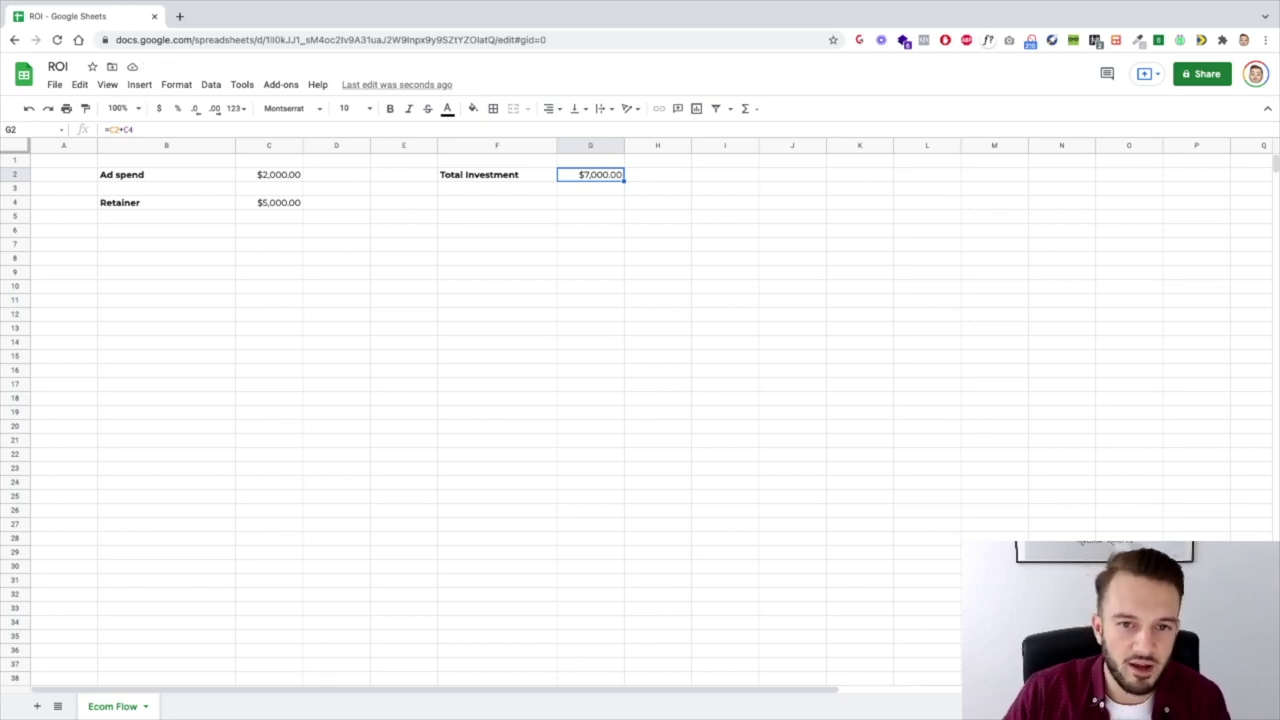
{"action": "key", "text": "Down"}
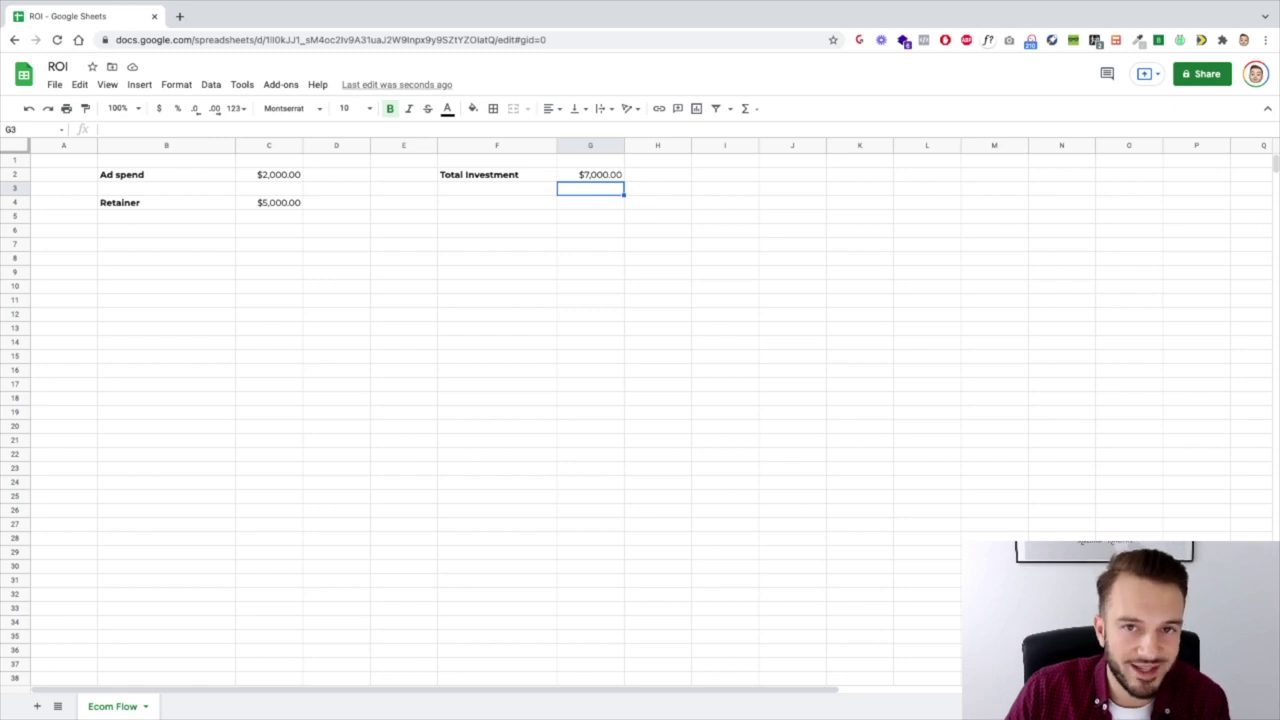
{"action": "key", "text": "Up"}
{"action": "key", "text": "Down"}
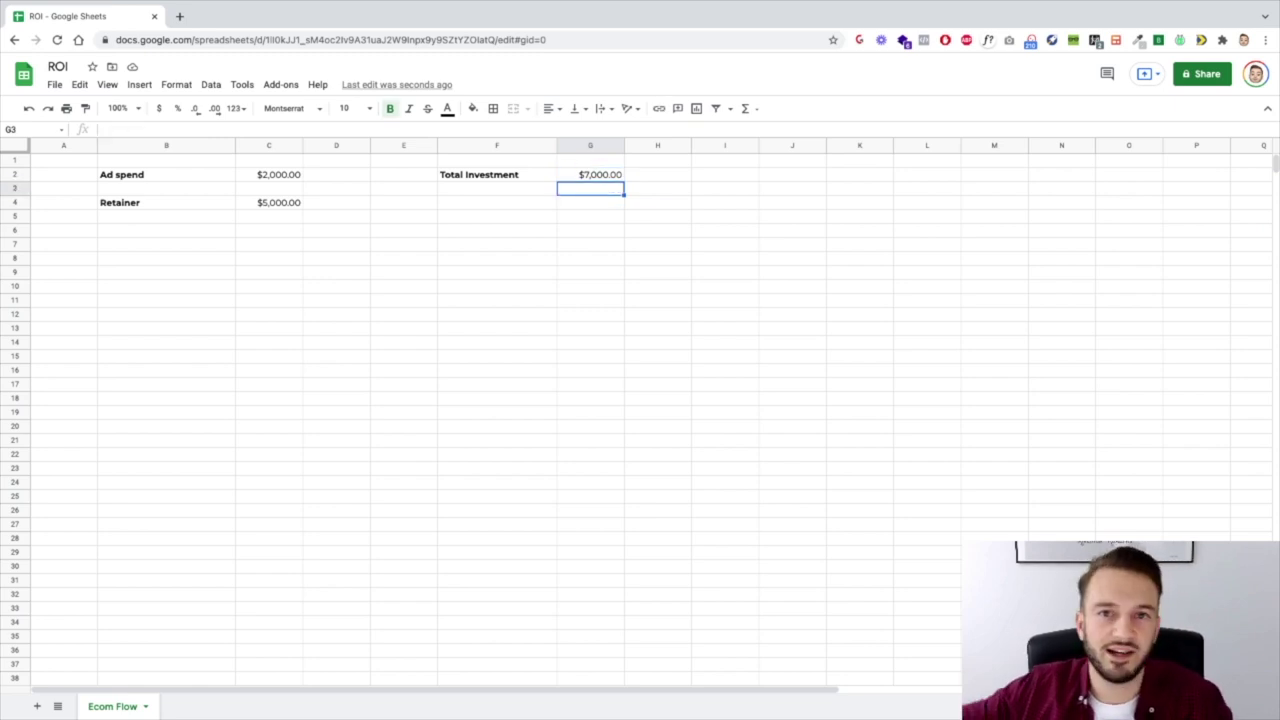
{"action": "key", "text": "Down"}
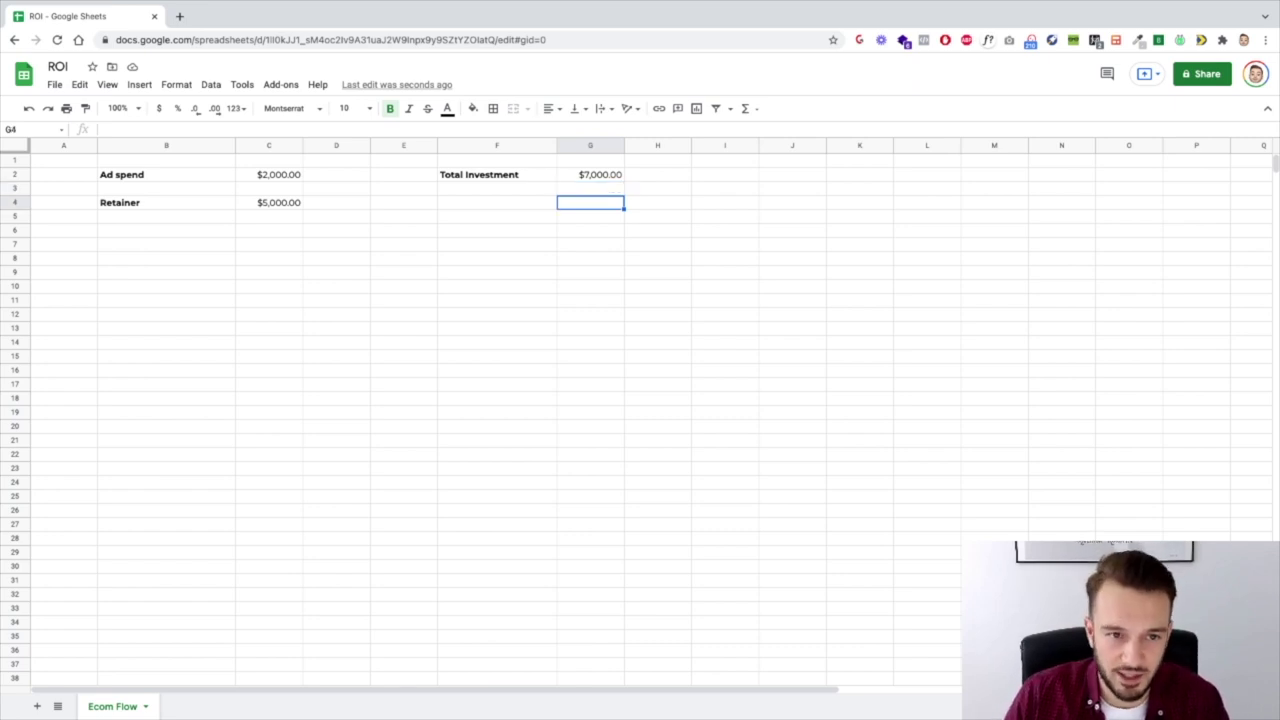
{"action": "left_click", "coordinate": [258, 176]}
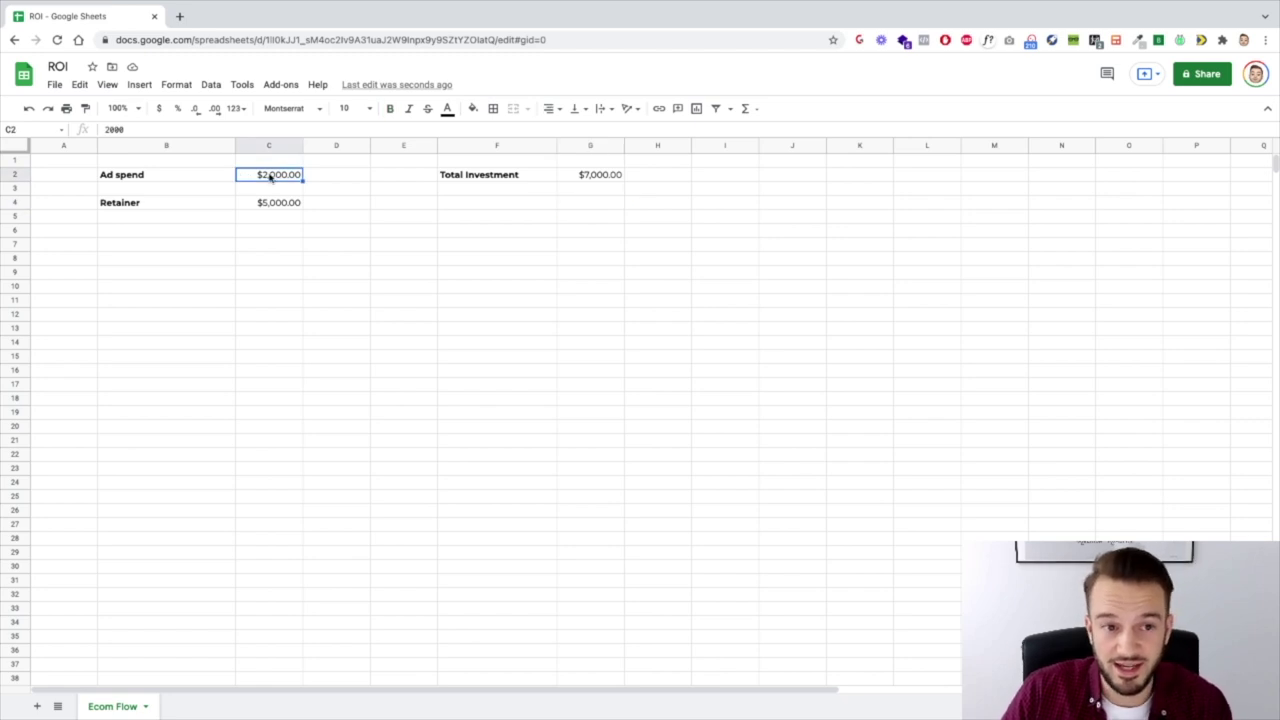
{"action": "left_click", "coordinate": [612, 176]}
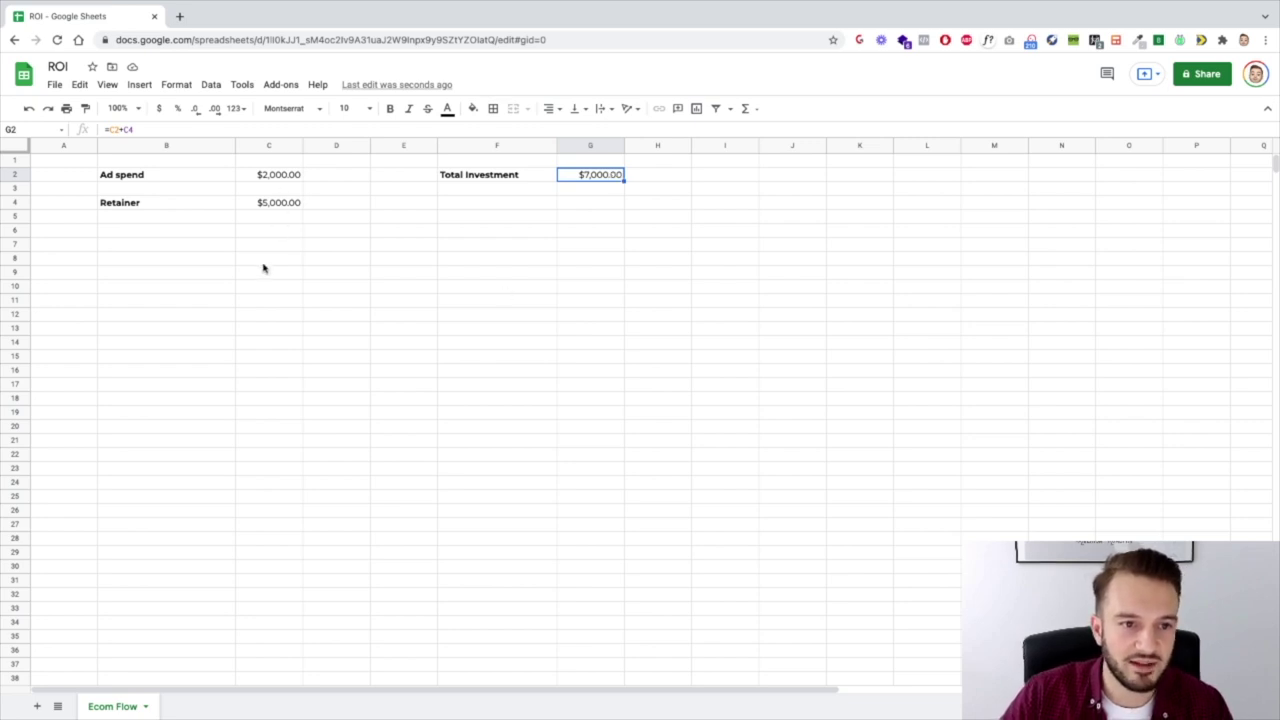
Step: Change the Retainer amount in C4 to 1,000
{"action": "left_click", "coordinate": [268, 203]}
{"action": "key", "text": "BackSpace"}
{"action": "type", "text": "1,000"}
{"action": "key", "text": "Return"}
{"action": "key", "text": "Up"}
{"action": "key", "text": "Up"}
{"action": "key", "text": "Right"}
{"action": "key", "text": "Right"}
{"action": "key", "text": "Right"}
{"action": "key", "text": "Right"}
{"action": "key", "text": "Up"}
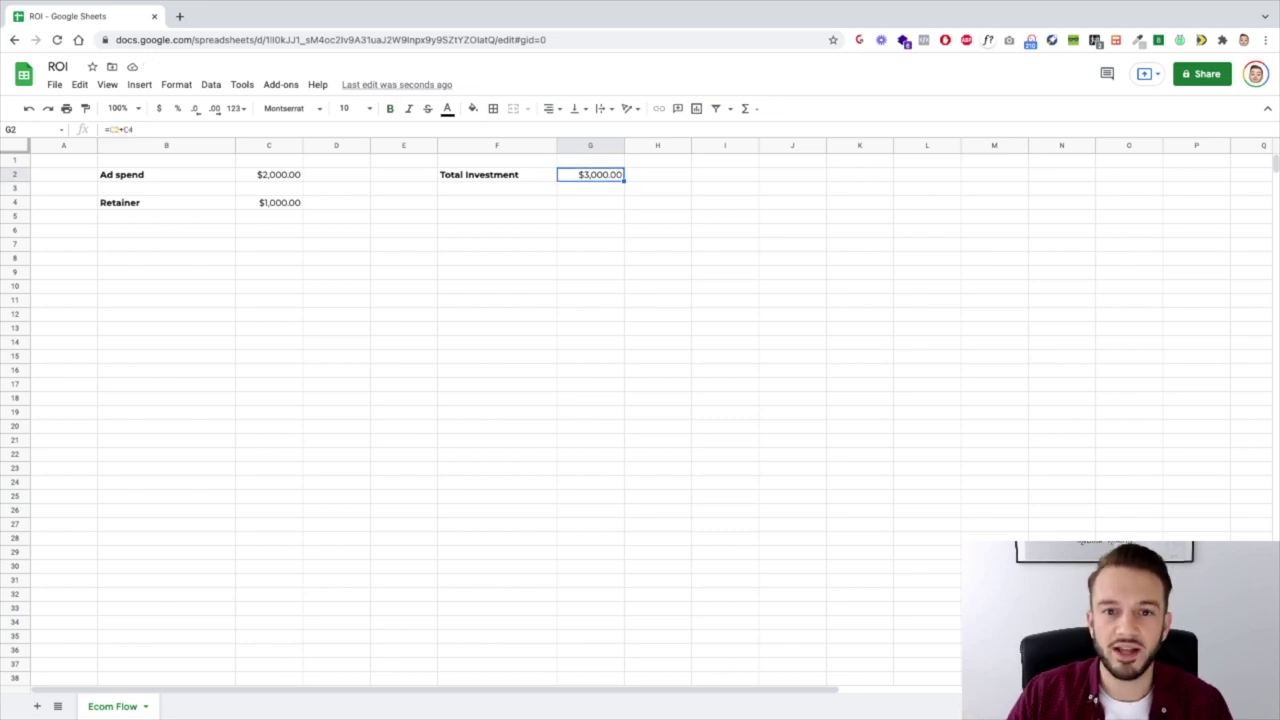
{"action": "key", "text": "Down"}
{"action": "key", "text": "Up"}
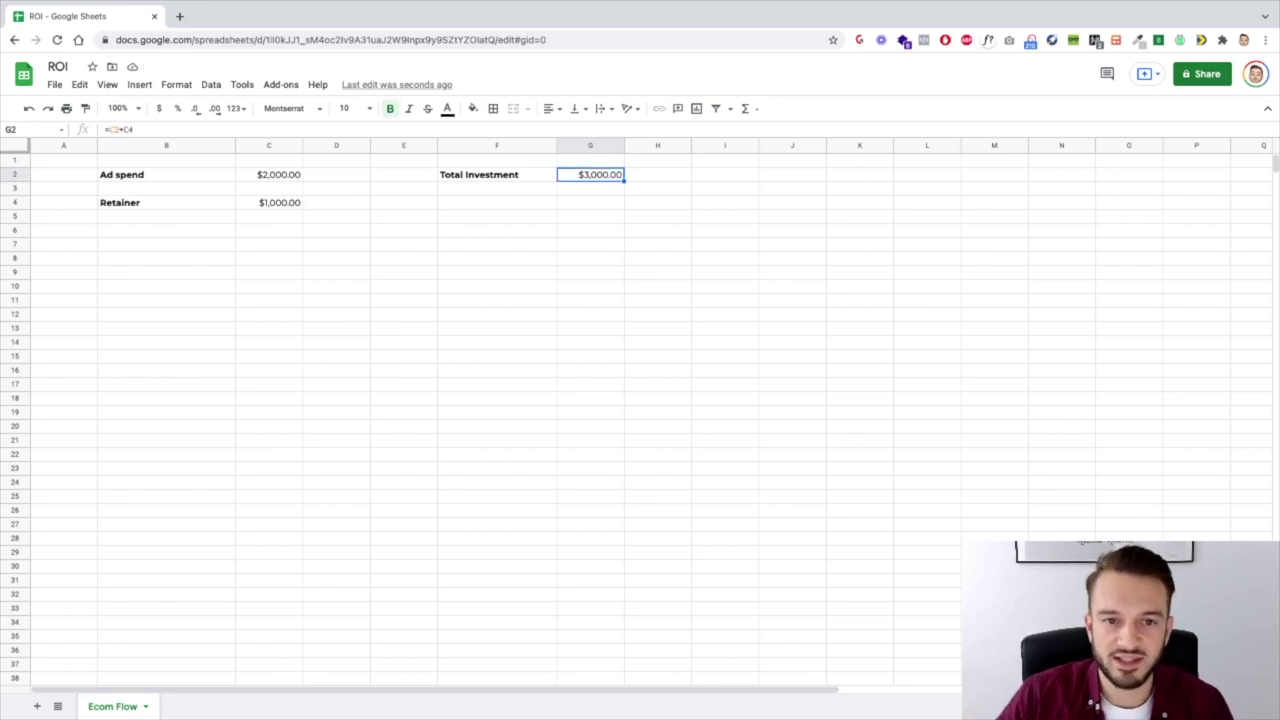
{"action": "key", "text": "Left"}
{"action": "key", "text": "Left"}
{"action": "key", "text": "Left"}
{"action": "key", "text": "Left"}
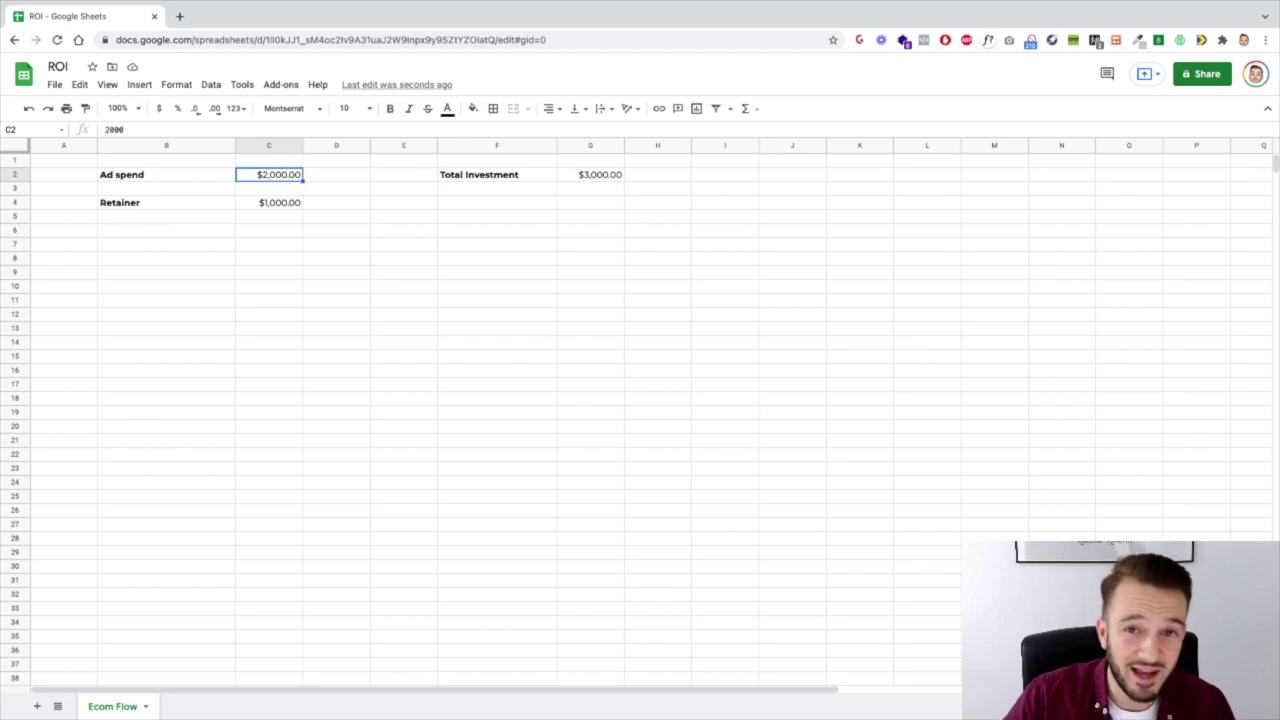
{"action": "key", "text": "Down"}
{"action": "key", "text": "Up"}
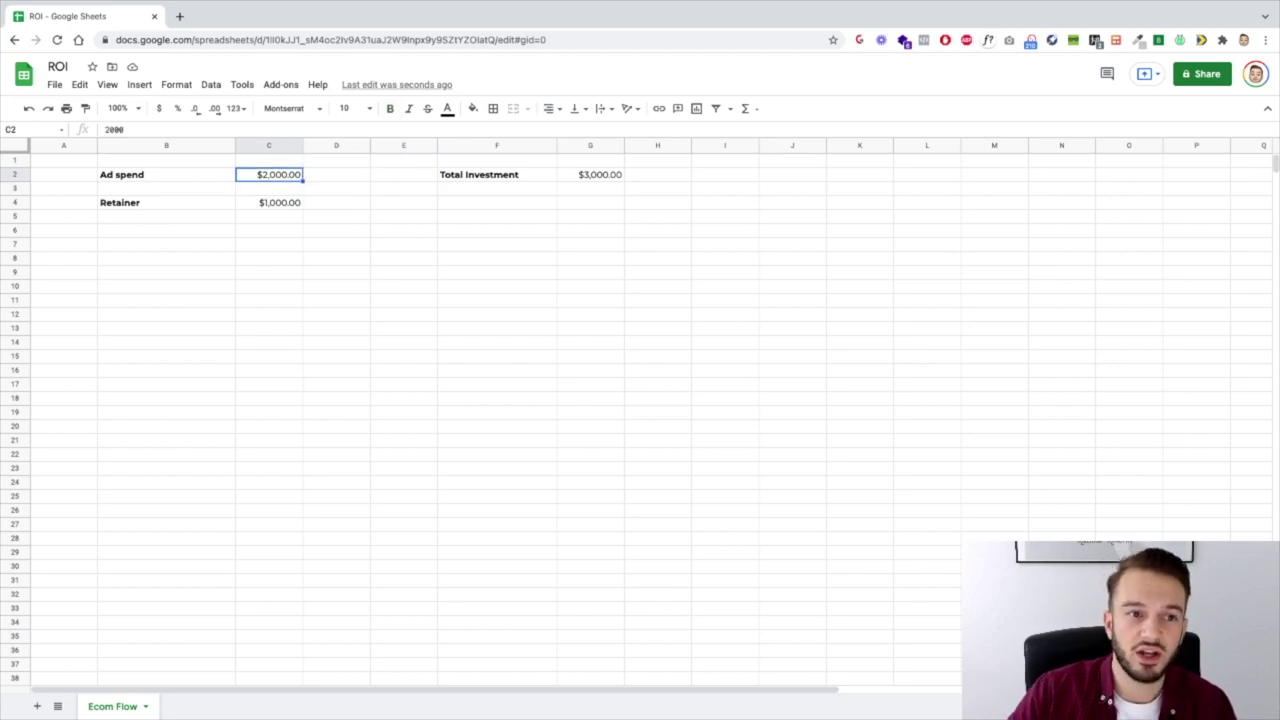
{"action": "key", "text": "Down"}
{"action": "key", "text": "Down"}
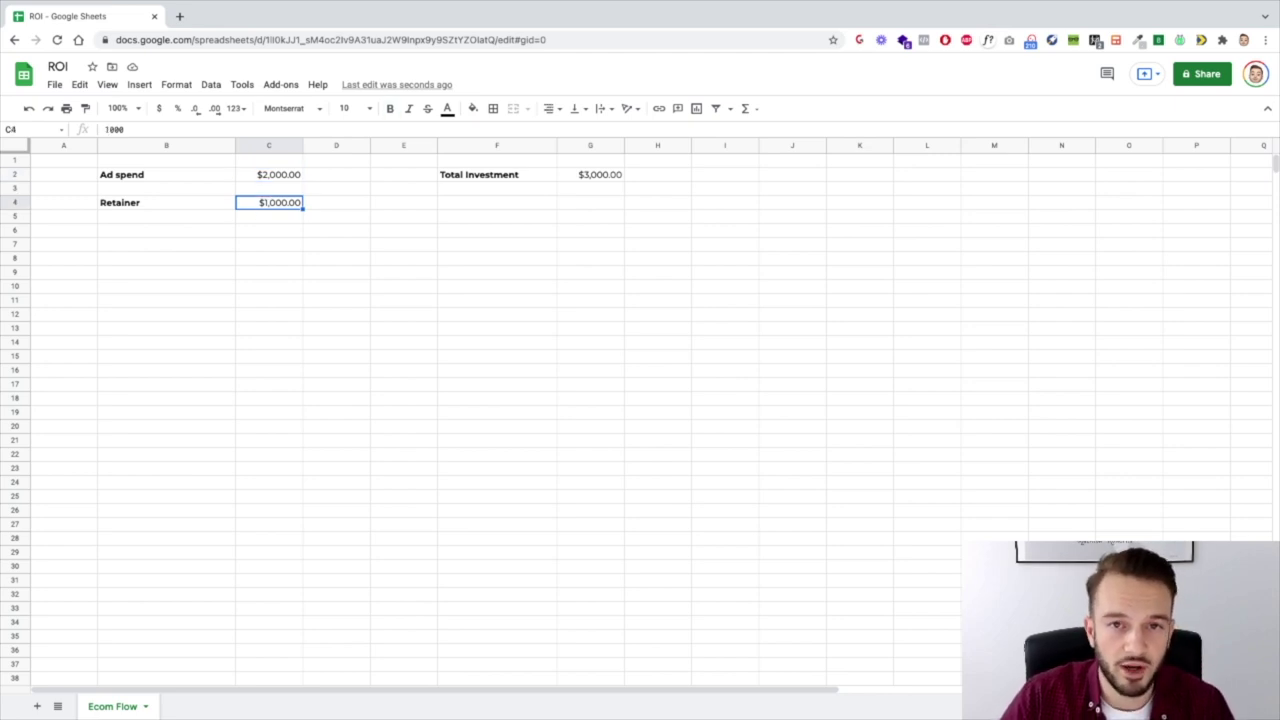
{"action": "key", "text": "Up"}
{"action": "left_click", "coordinate": [367, 230]}
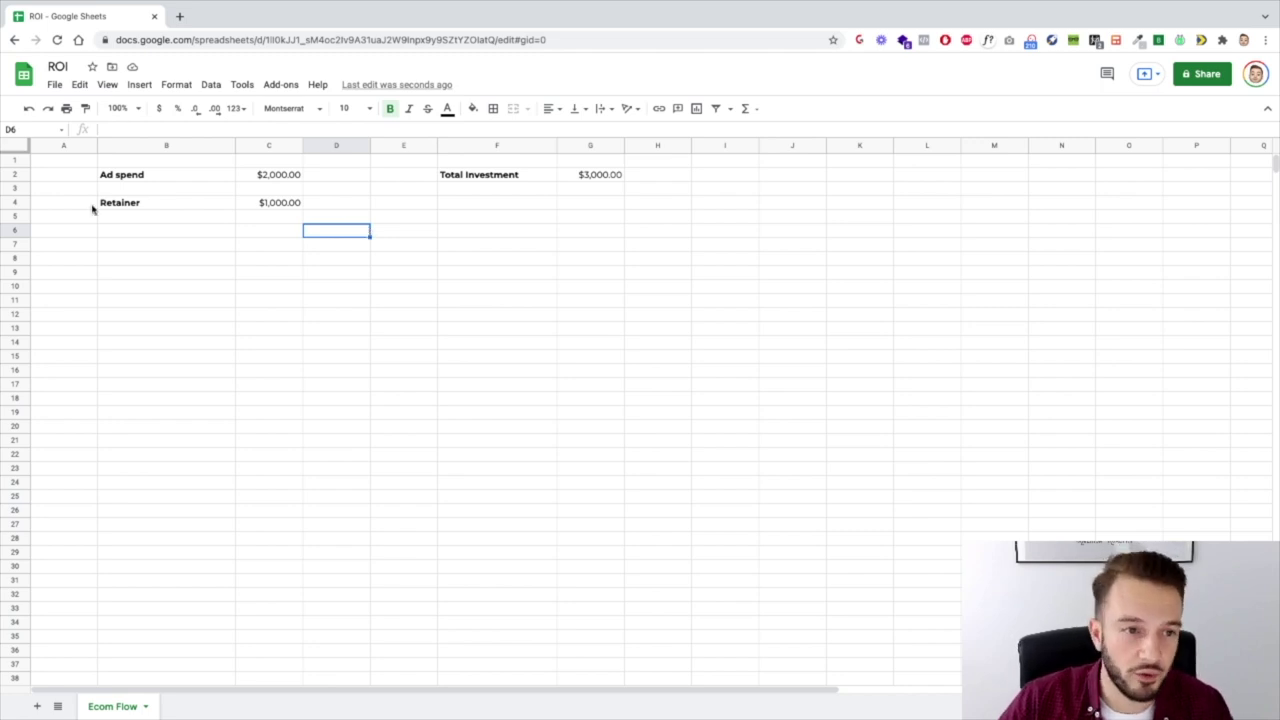
Step: Insert two blank rows between the Ad spend and Retainer rows
{"action": "right_click", "coordinate": [17, 203]}
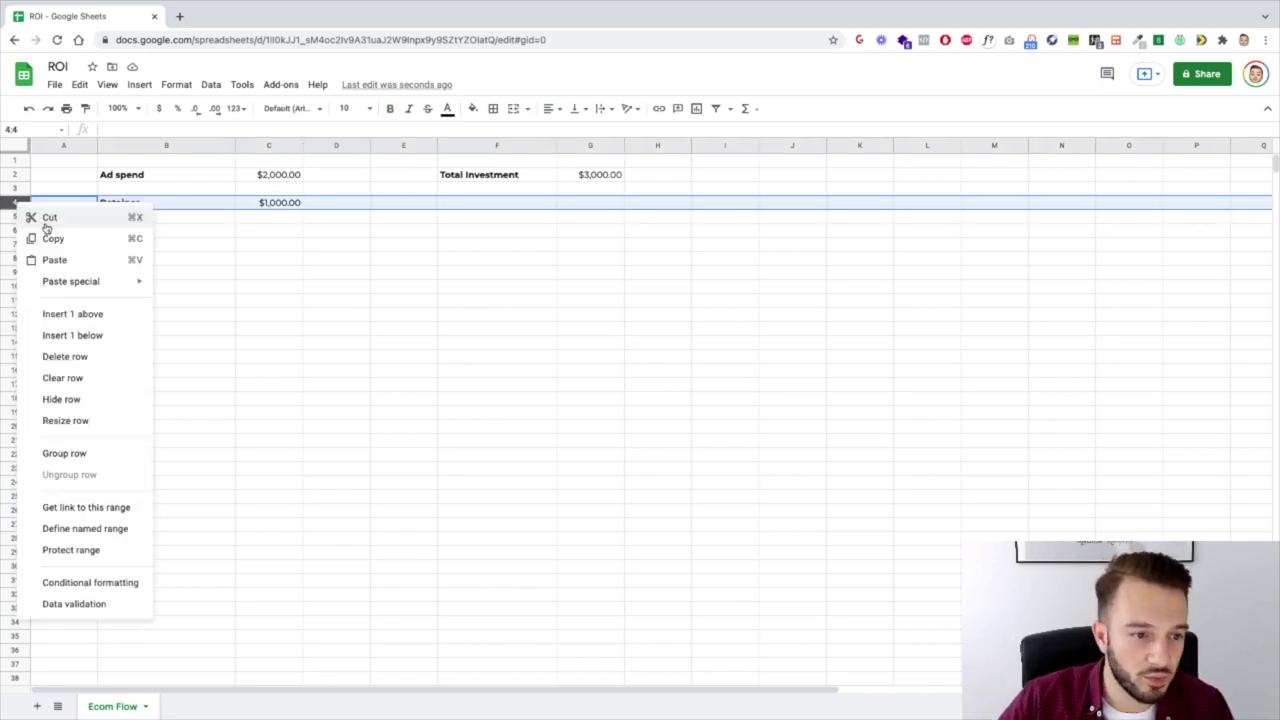
{"action": "left_click", "coordinate": [89, 335]}
{"action": "left_click", "coordinate": [142, 192]}
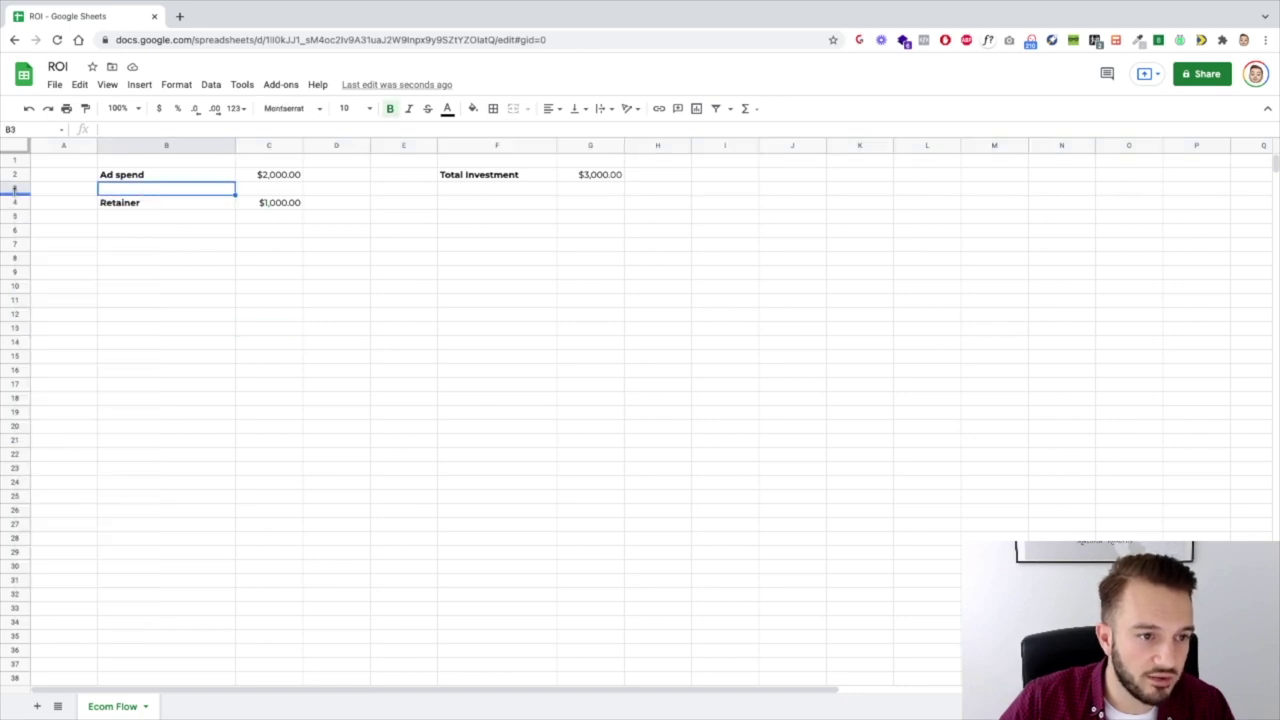
{"action": "right_click", "coordinate": [17, 188]}
{"action": "left_click", "coordinate": [83, 302]}
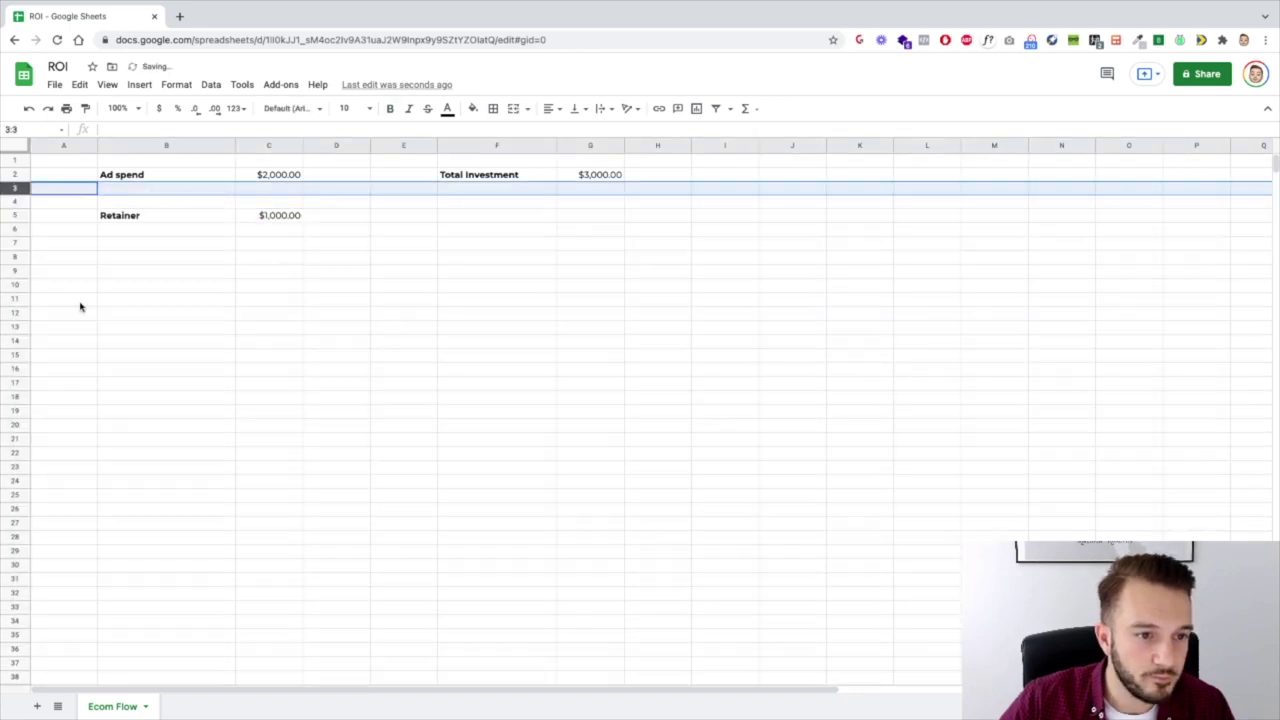
{"action": "right_click", "coordinate": [17, 190]}
{"action": "left_click", "coordinate": [69, 302]}
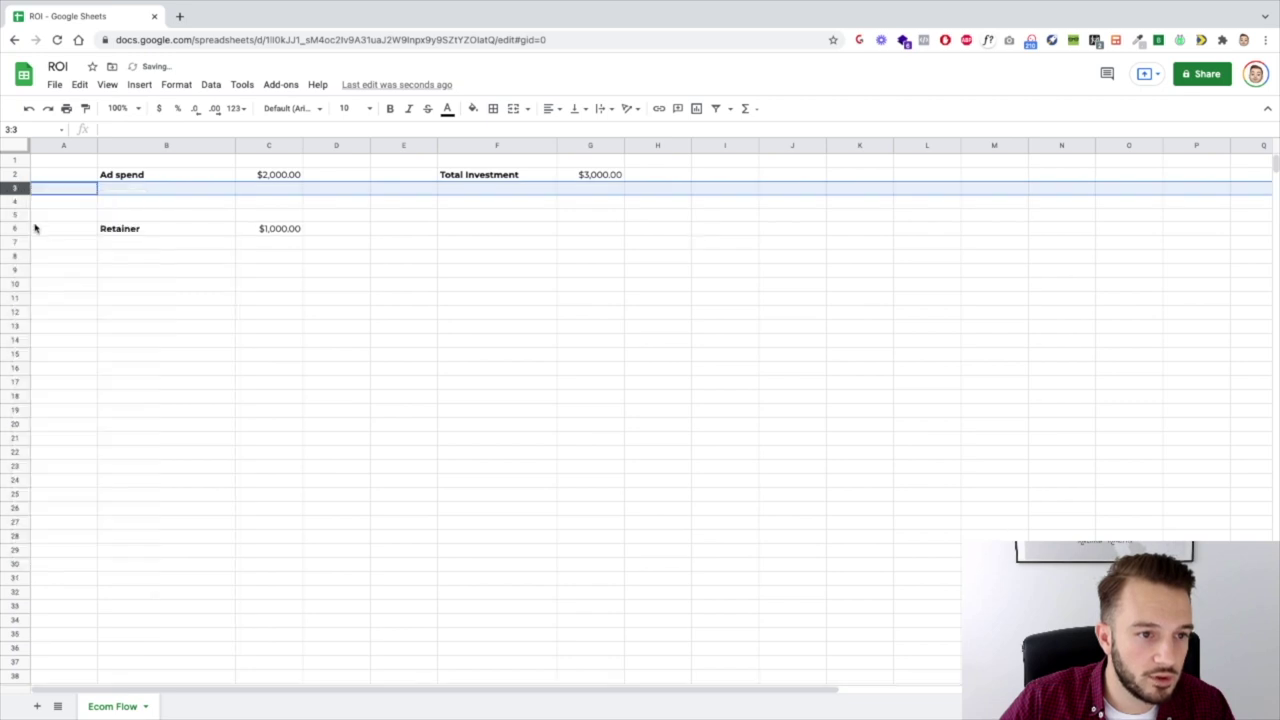
Step: Change the Ad spend amount in C2 to 1000
{"action": "left_click", "coordinate": [139, 205]}
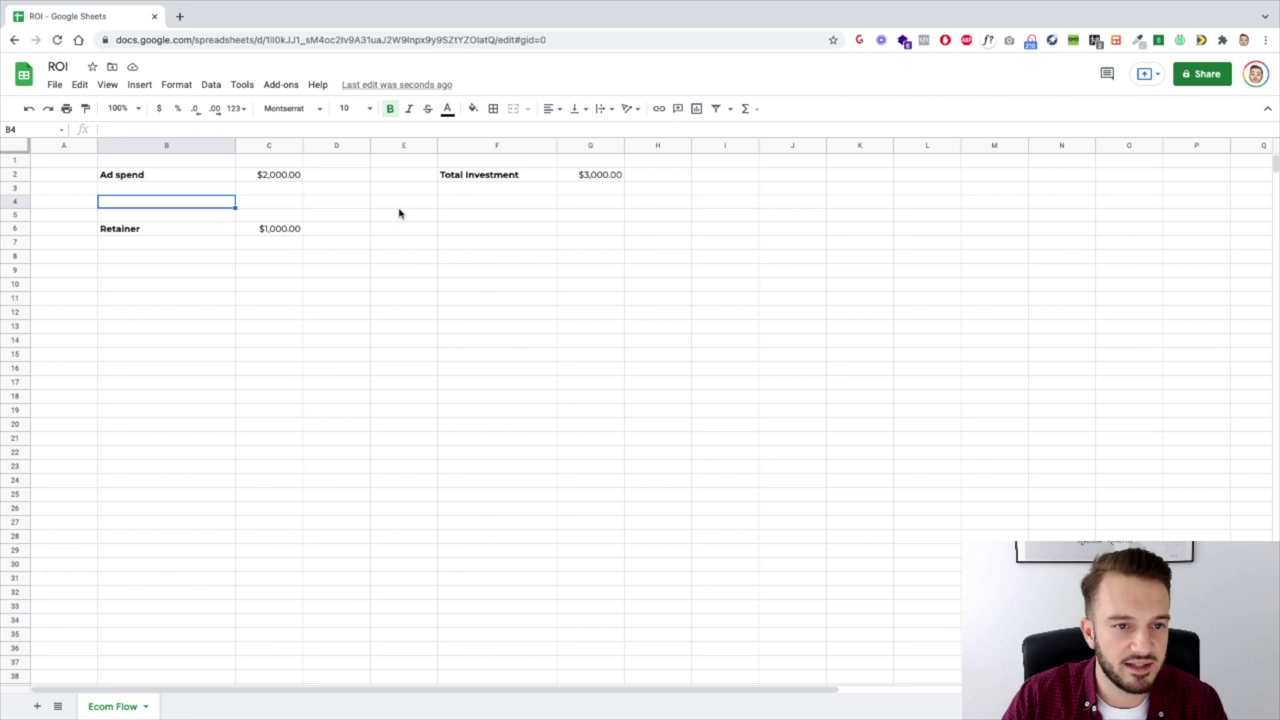
{"action": "key", "text": "Right"}
{"action": "key", "text": "Up"}
{"action": "key", "text": "Up"}
{"action": "type", "text": "1000"}
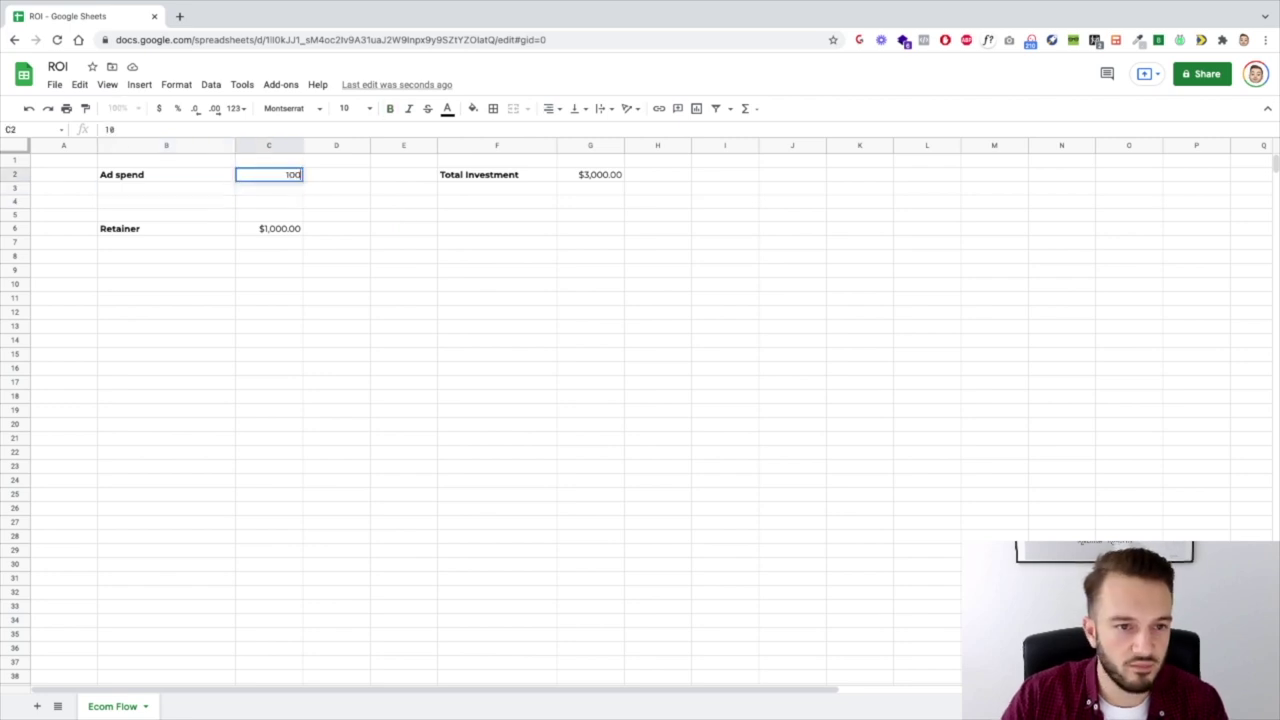
{"action": "key", "text": "Return"}
Step: Add a "ROAS" label in B4 with the value 2 beside it in C4
{"action": "key", "text": "Down"}
{"action": "key", "text": "Down"}
{"action": "key", "text": "Left"}
{"action": "key", "text": "Up"}
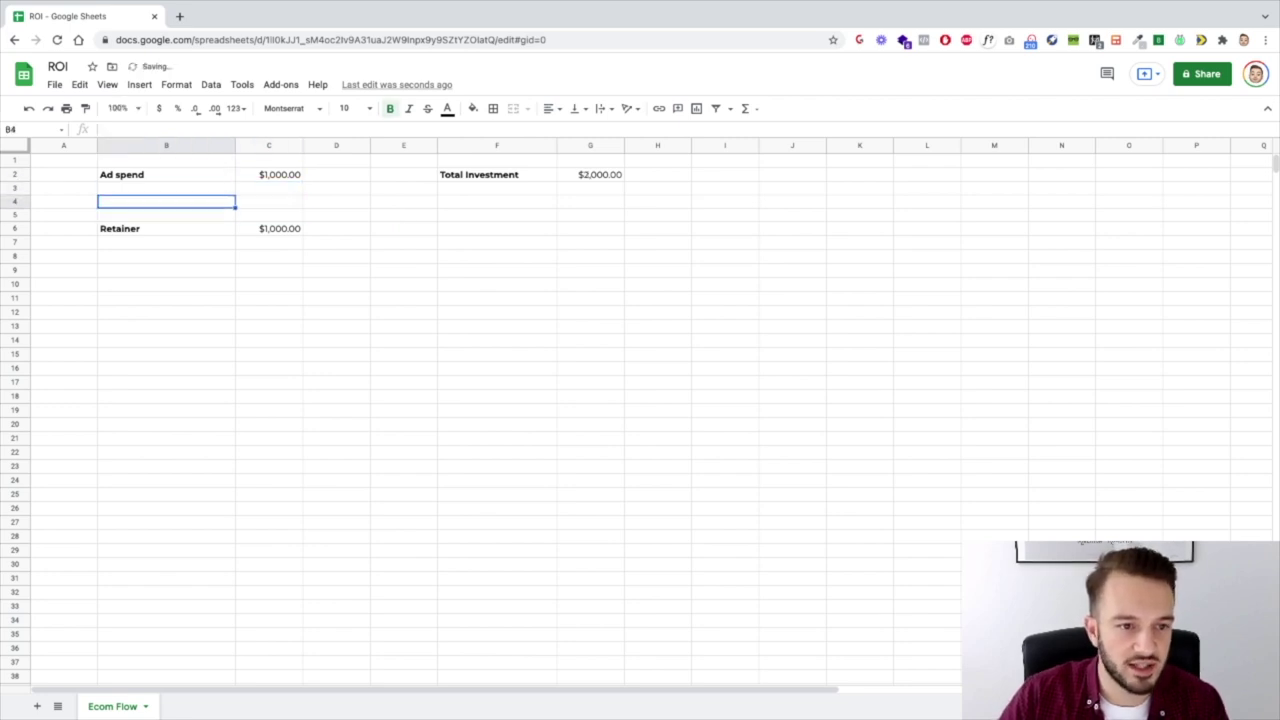
{"action": "type", "text": "ROAS"}
{"action": "key", "text": "Tab"}
{"action": "type", "text": "2"}
{"action": "key", "text": "Return"}
Step: Change the number format of the ROAS value in C4 from currency to a plain number without decimals
{"action": "left_click", "coordinate": [281, 202]}
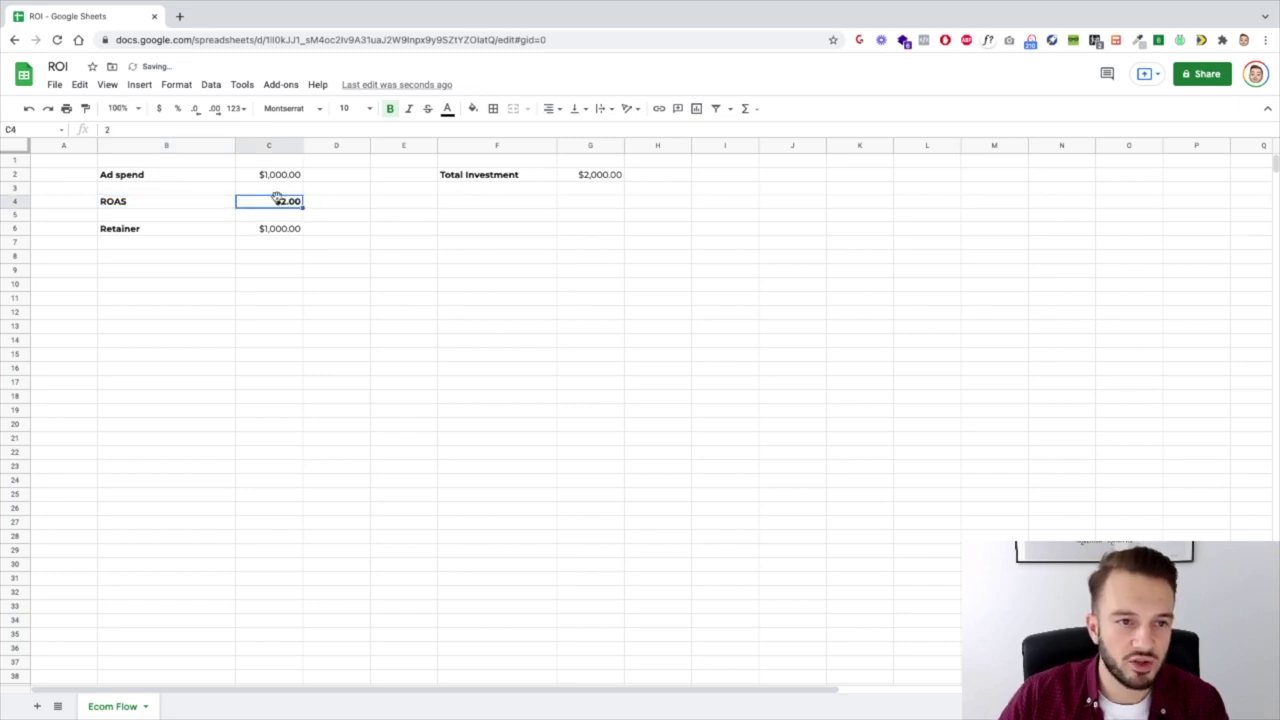
{"action": "left_click", "coordinate": [190, 85]}
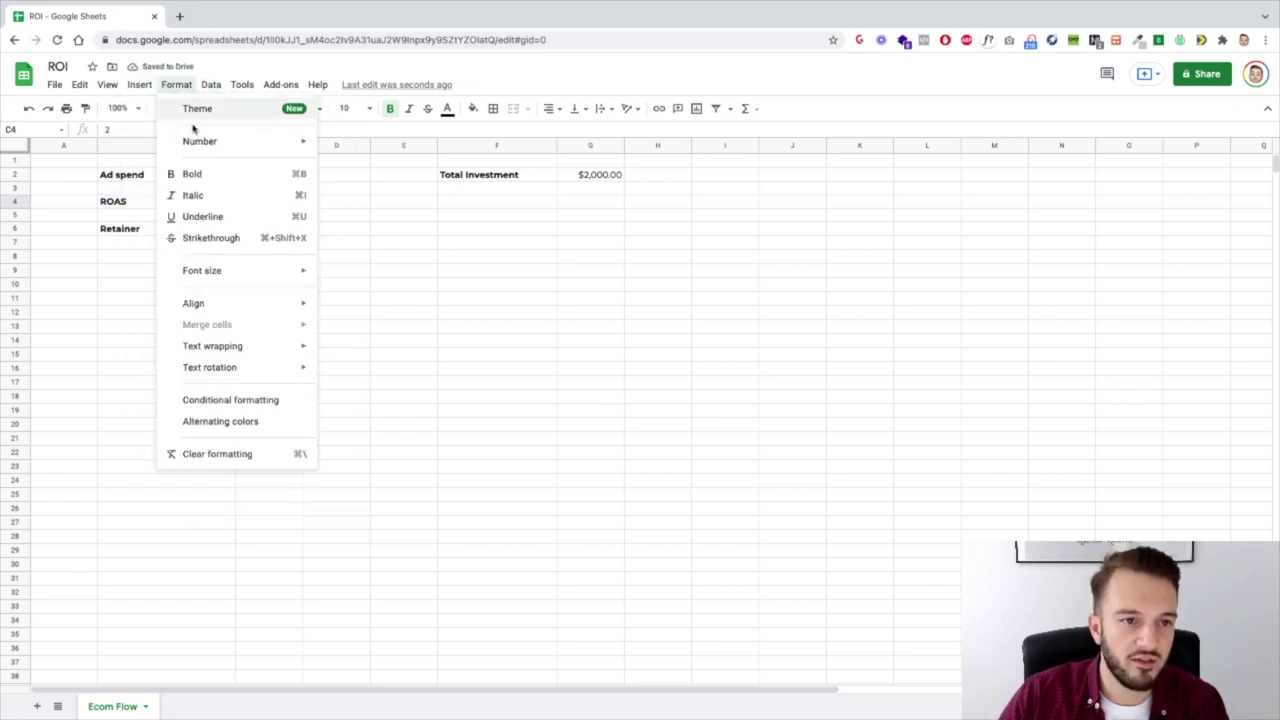
{"action": "mouse_move", "coordinate": [230, 141]}
{"action": "left_click", "coordinate": [440, 148]}
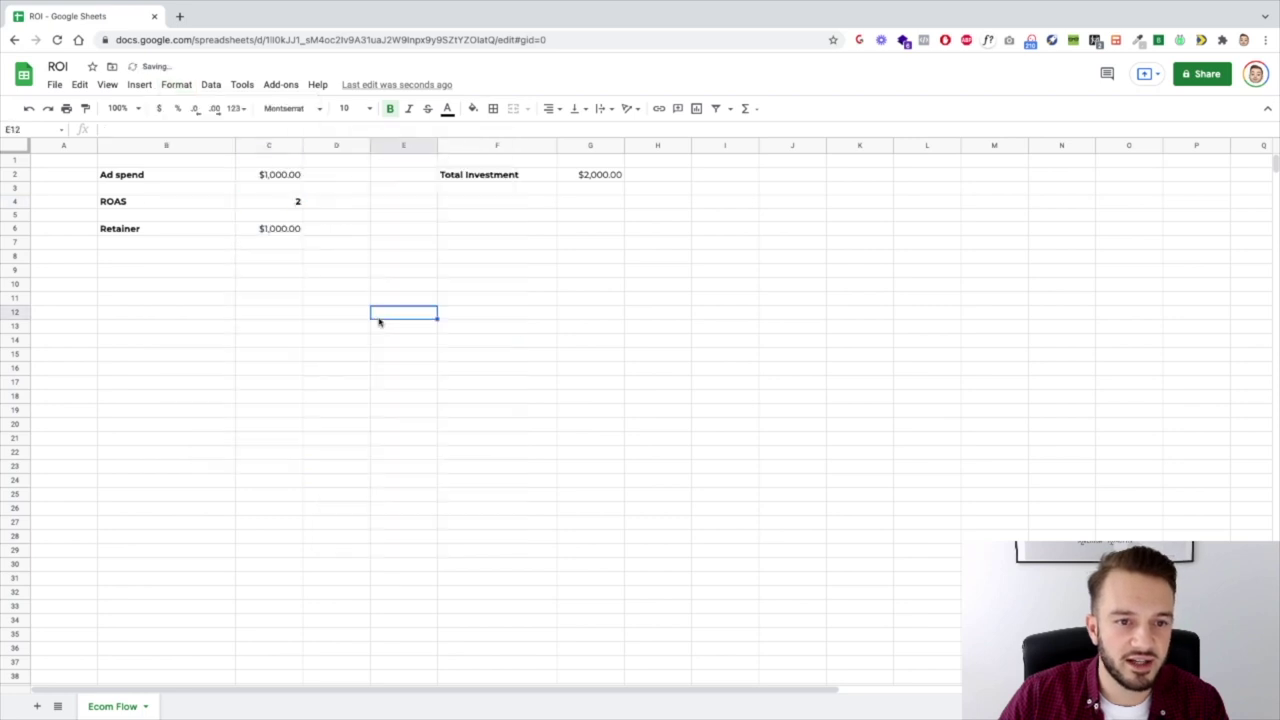
Step: Insert a row below the ROAS row and label it "Purchase Conversion Value" in B5
{"action": "left_click", "coordinate": [15, 201]}
{"action": "right_click", "coordinate": [15, 201]}
{"action": "left_click", "coordinate": [75, 331]}
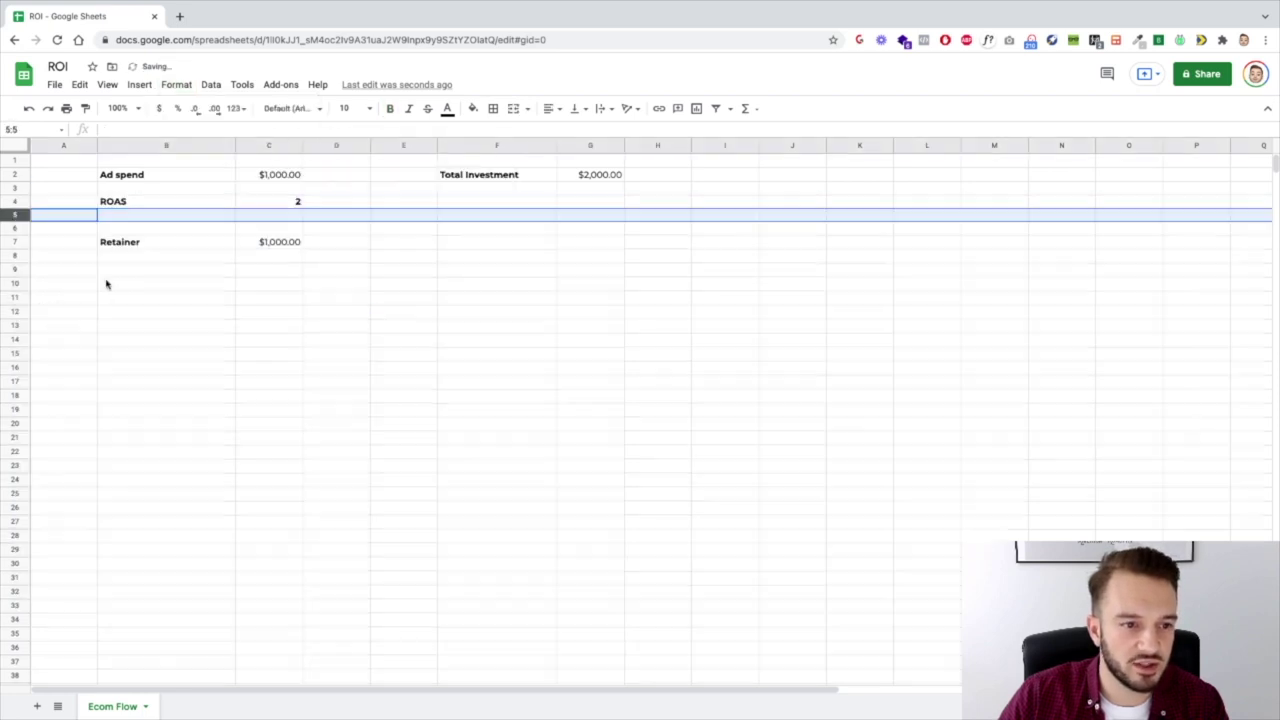
{"action": "left_click", "coordinate": [117, 214]}
{"action": "type", "text": "Purchase Conversi"}
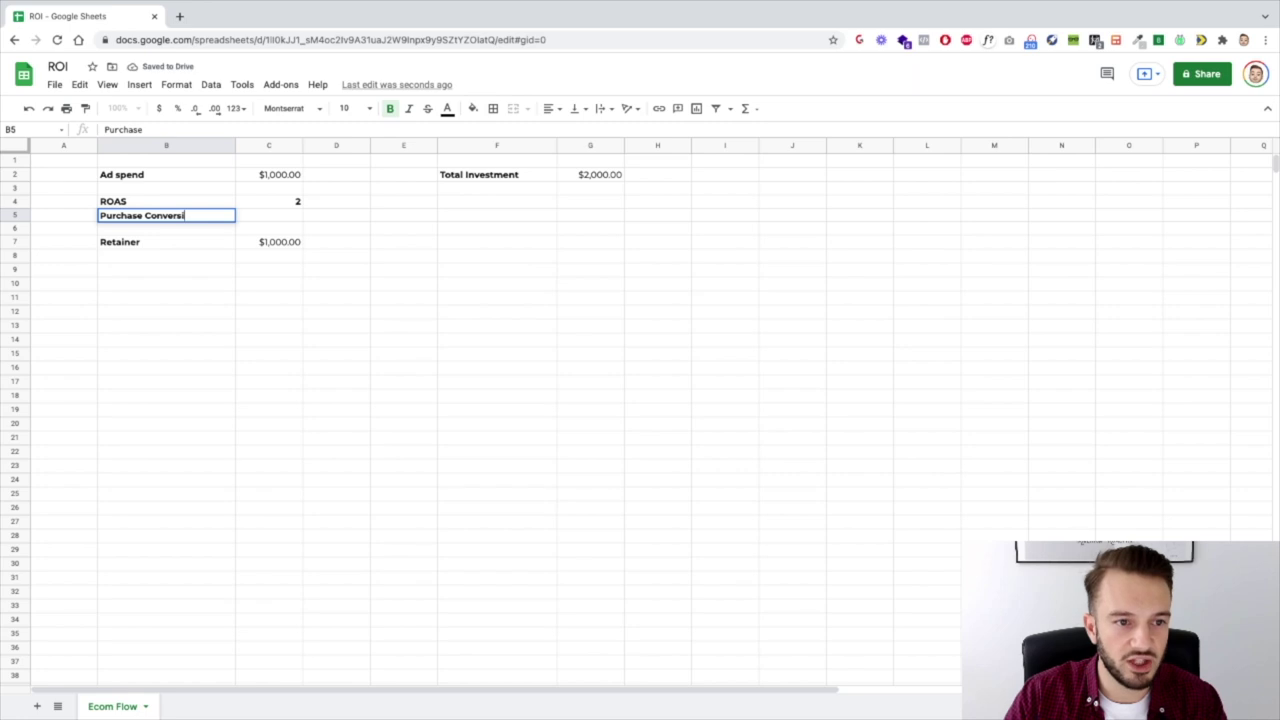
{"action": "type", "text": "on Value"}
{"action": "key", "text": "Return"}
Step: Calculate the purchase conversion value in C5 as ROAS times ad spend with the formula =C4*C2
{"action": "left_click", "coordinate": [268, 214]}
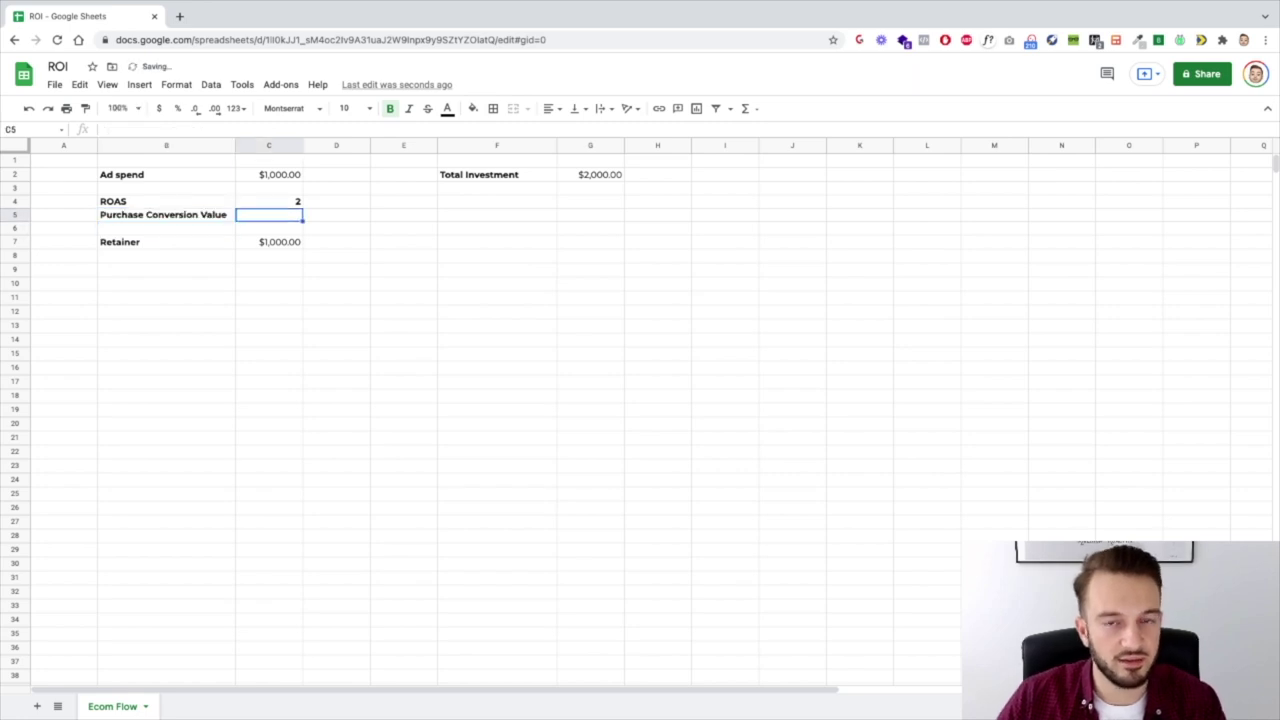
{"action": "type", "text": "=C4"}
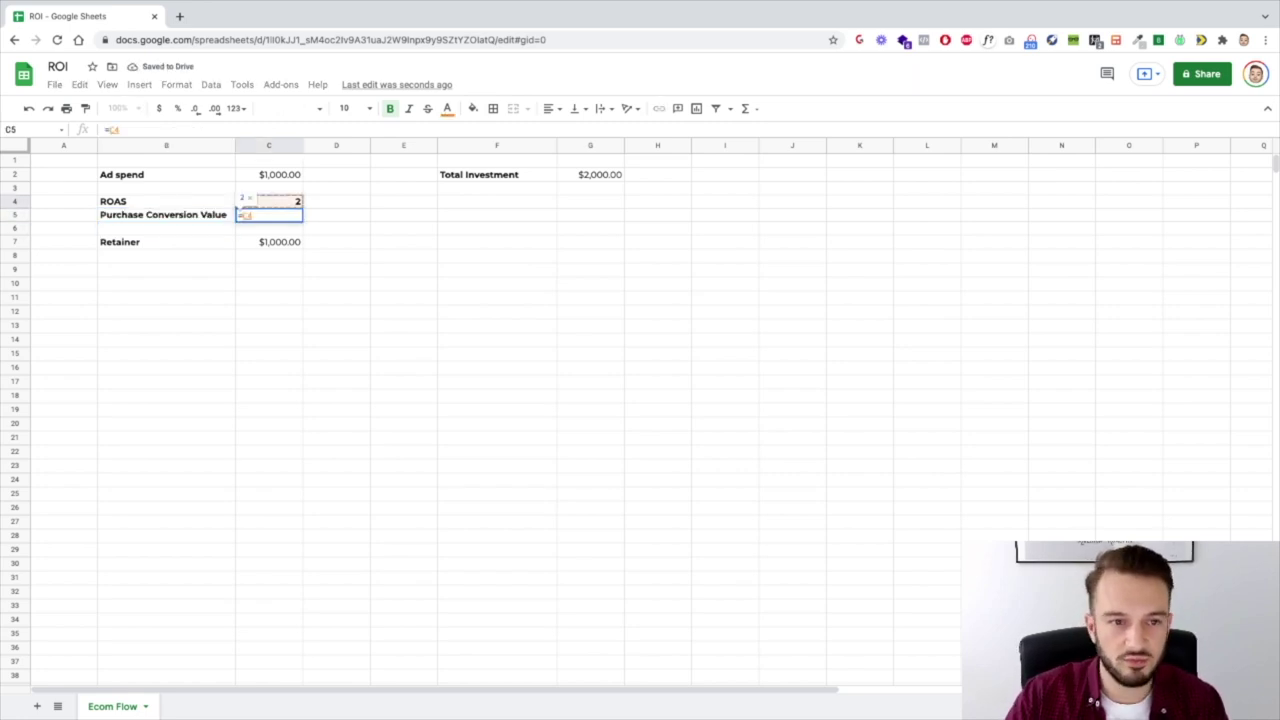
{"action": "type", "text": "*C2"}
{"action": "key", "text": "Return"}
{"action": "left_click", "coordinate": [258, 217]}
{"action": "left_click", "coordinate": [322, 266]}
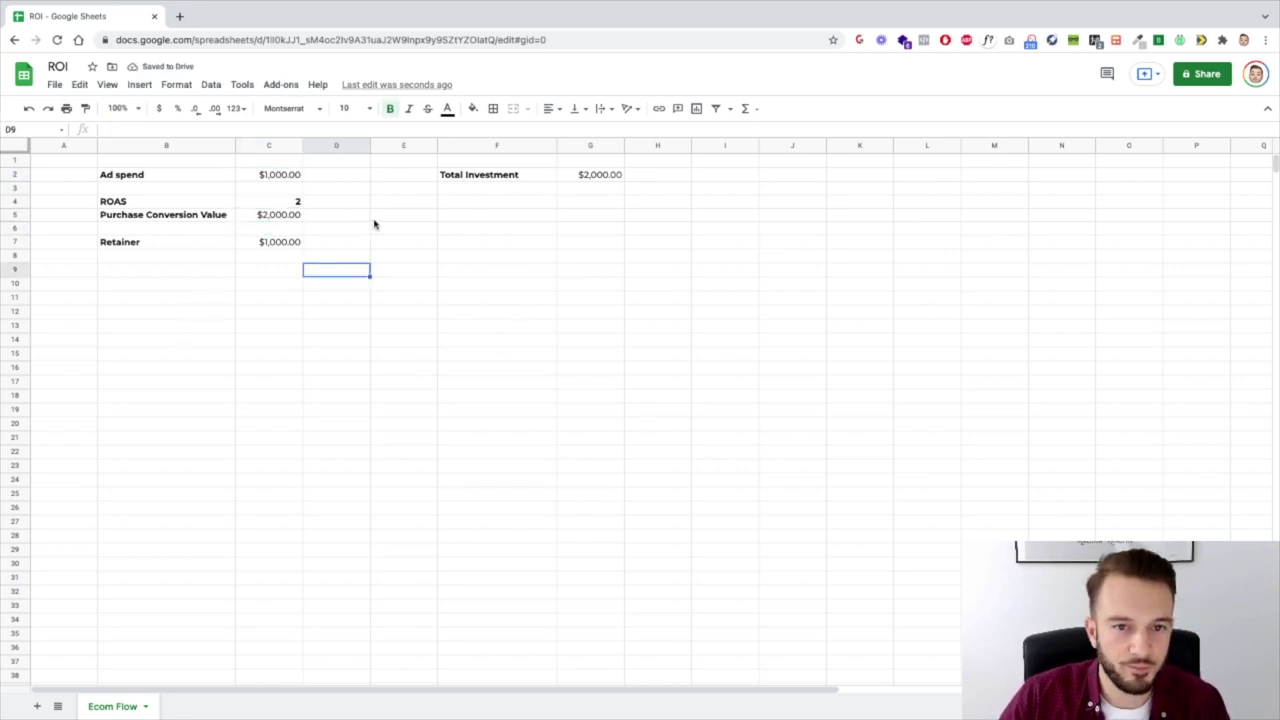
{"action": "left_click", "coordinate": [602, 176]}
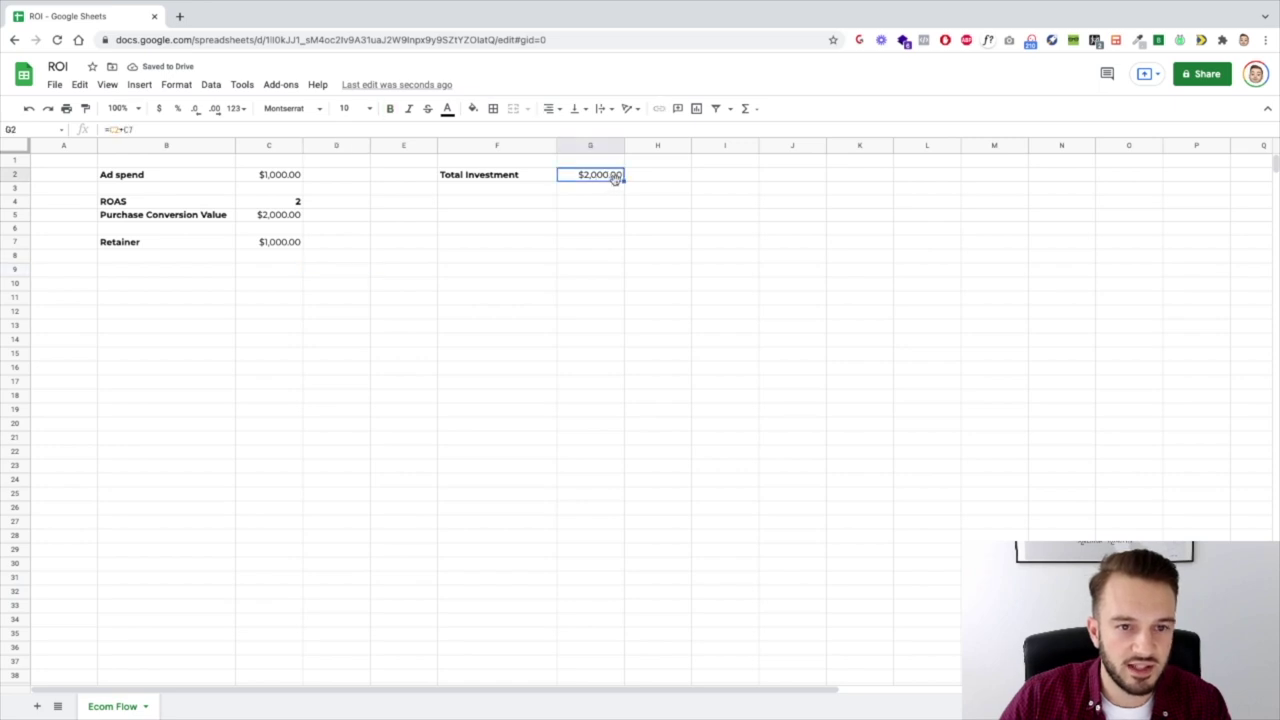
{"action": "left_click", "coordinate": [283, 218]}
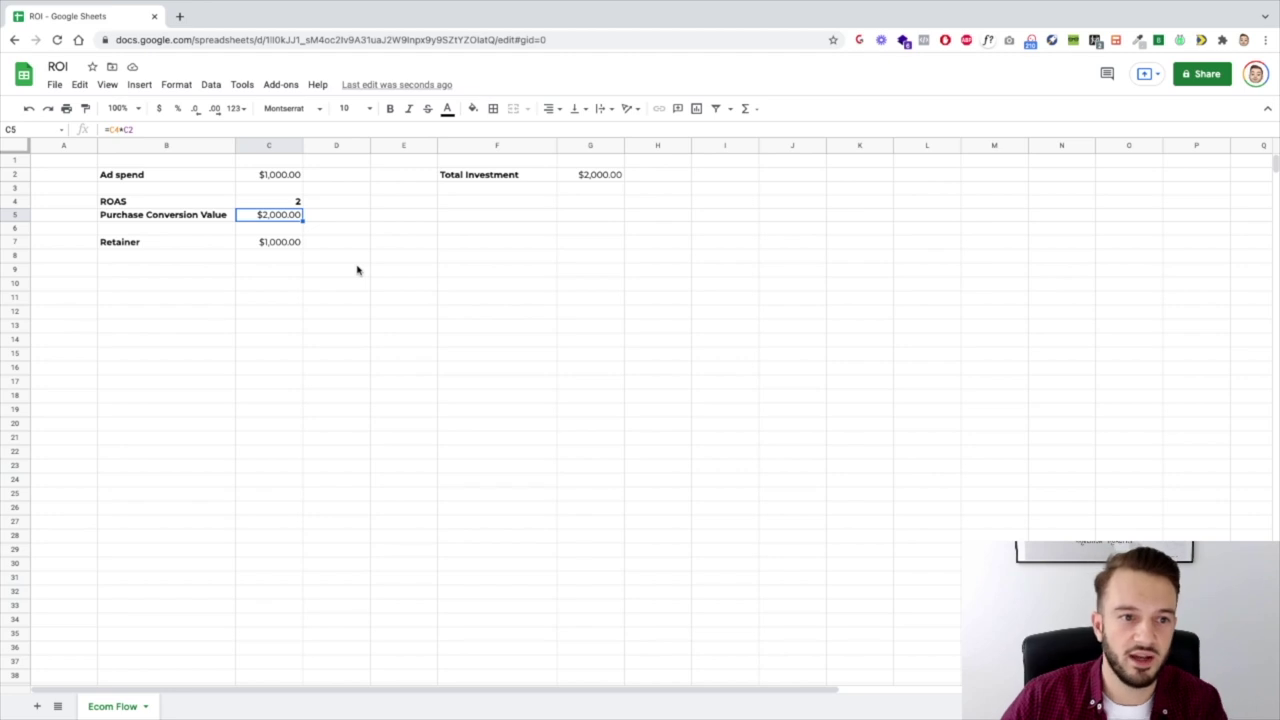
Step: Insert two rows below the Purchase Conversion Value row and label B7 "COGS"
{"action": "left_click", "coordinate": [18, 214]}
{"action": "right_click", "coordinate": [18, 214]}
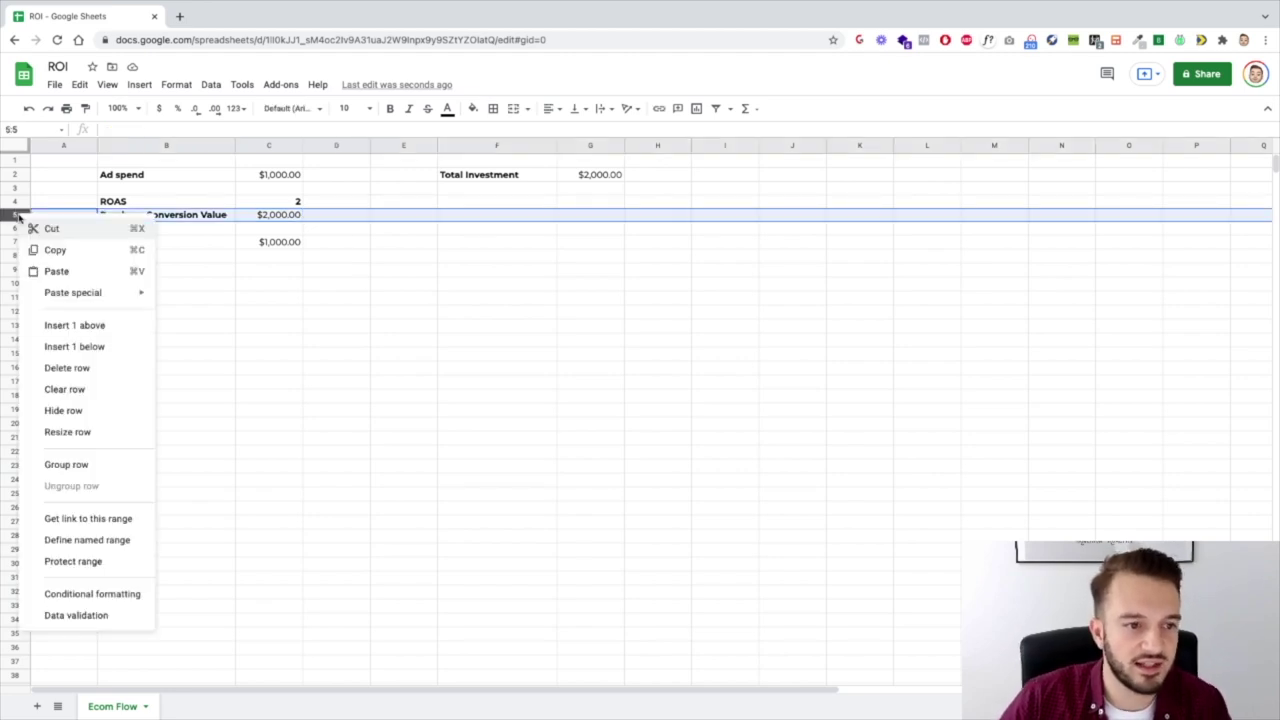
{"action": "left_click", "coordinate": [77, 346]}
{"action": "left_click", "coordinate": [14, 229]}
{"action": "right_click", "coordinate": [14, 229]}
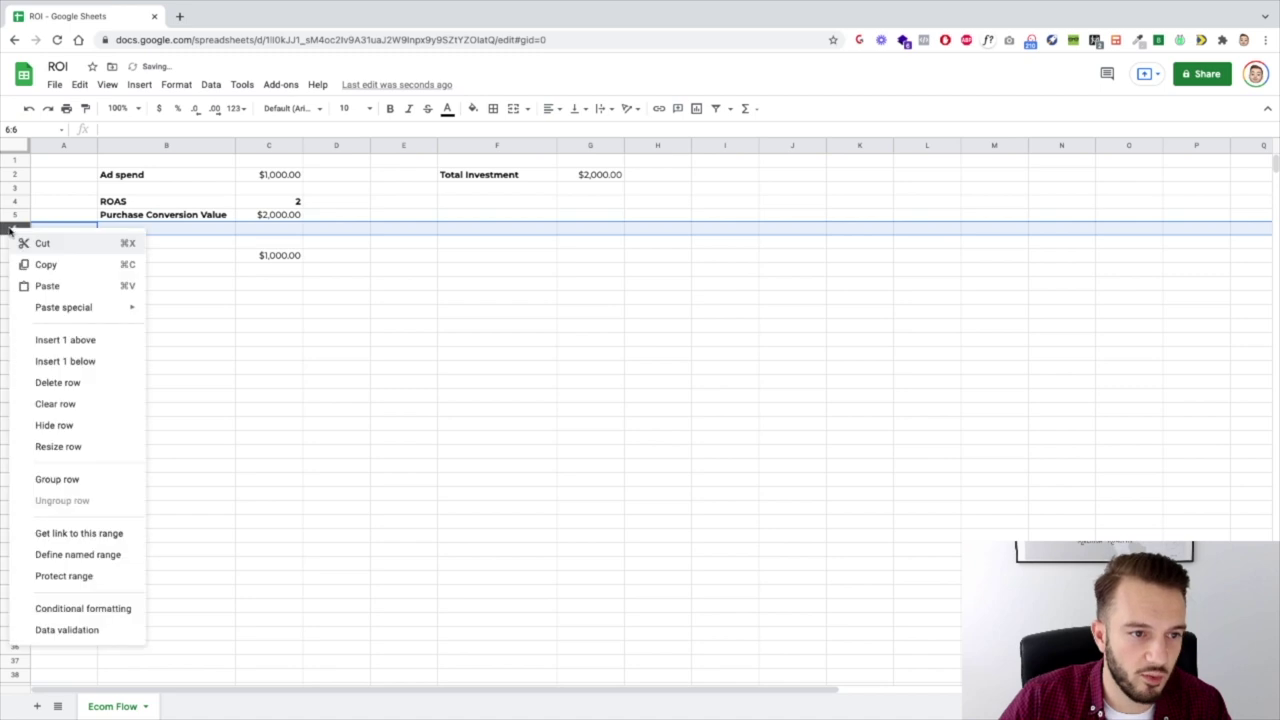
{"action": "left_click", "coordinate": [86, 361]}
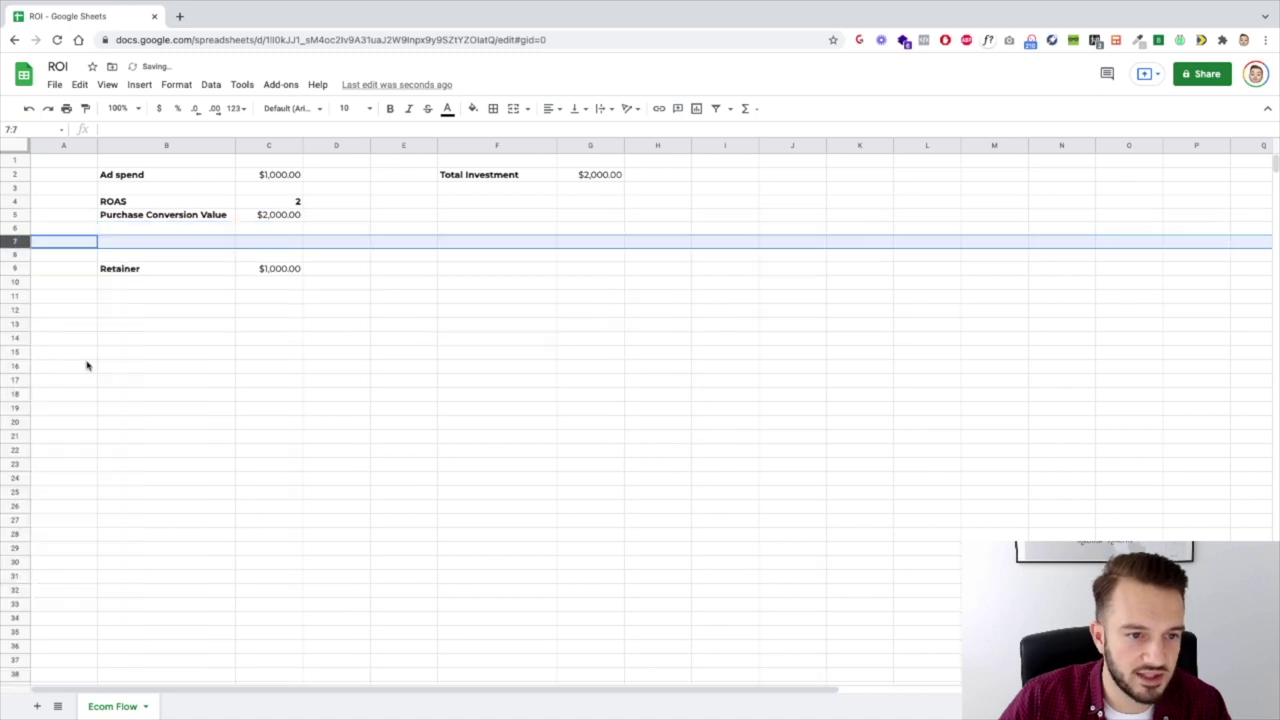
{"action": "left_click", "coordinate": [154, 298]}
{"action": "left_click", "coordinate": [142, 242]}
{"action": "type", "text": "COGS"}
{"action": "key", "text": "Return"}
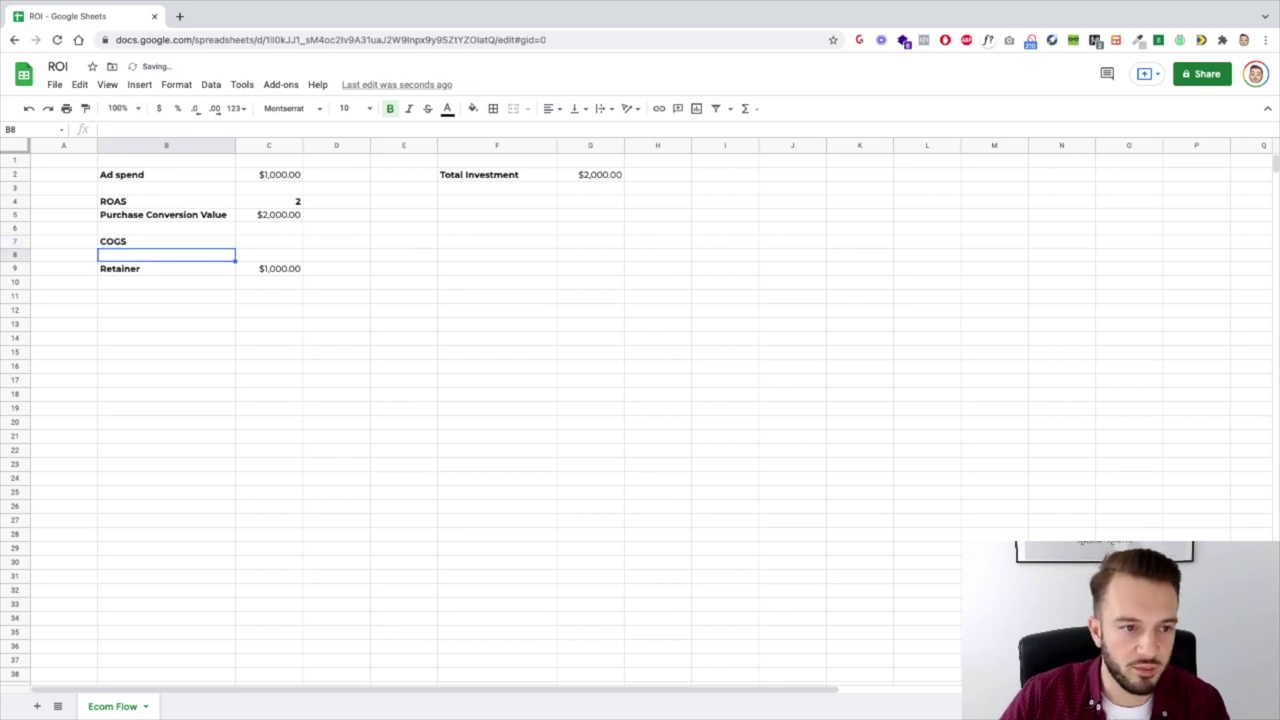
Step: Insert a row above COGS, label it "Profit Margin%" in B7 and enter 50% in C7
{"action": "right_click", "coordinate": [22, 243]}
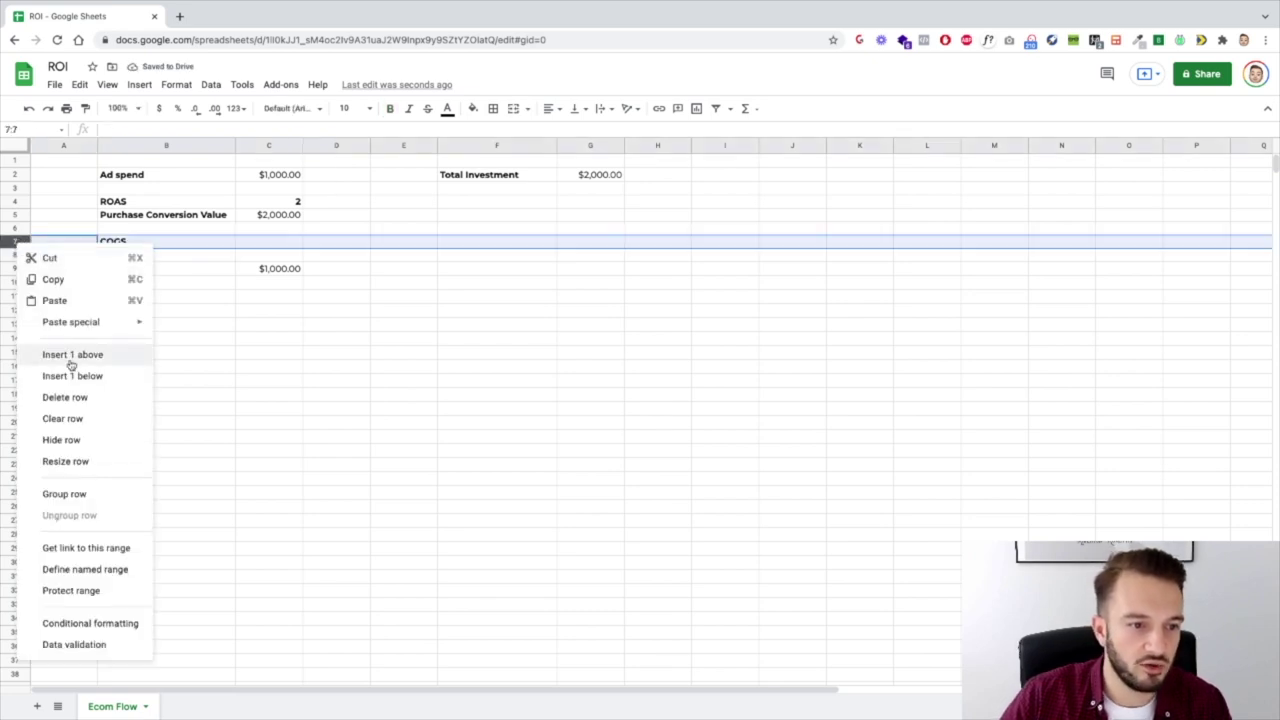
{"action": "left_click", "coordinate": [71, 360]}
{"action": "left_click", "coordinate": [112, 243]}
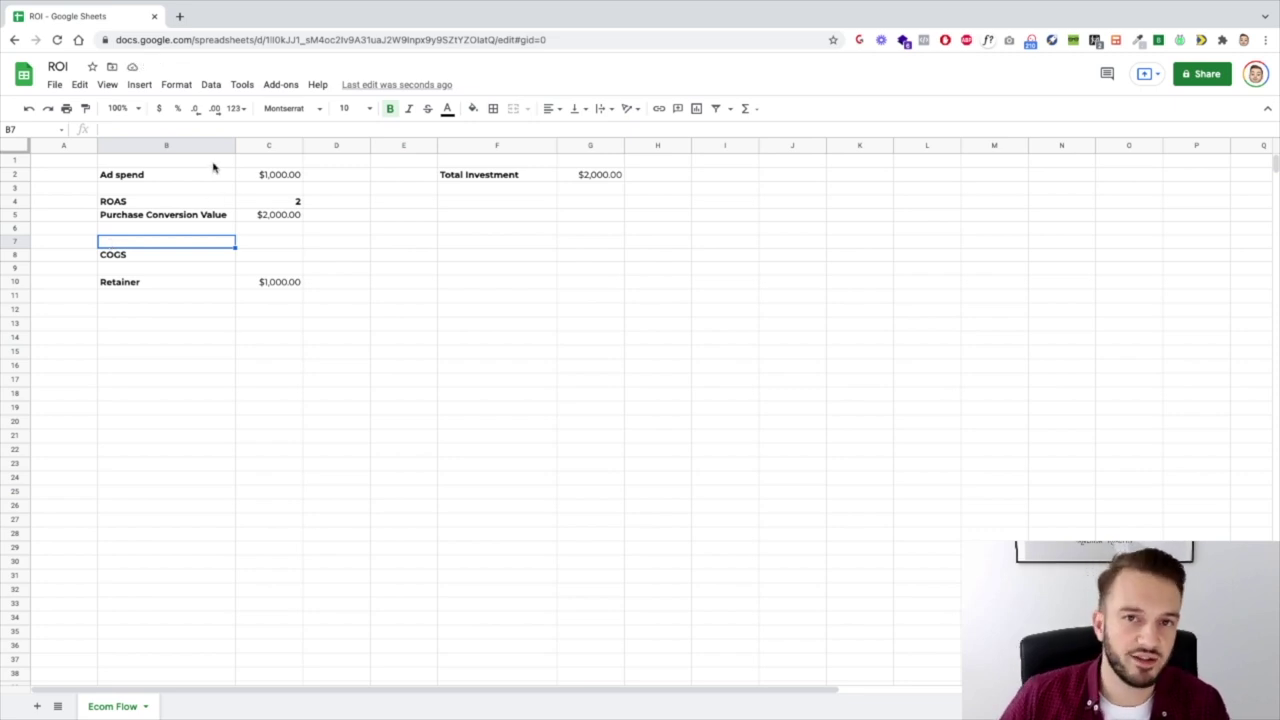
{"action": "type", "text": "Profit Margin%"}
{"action": "key", "text": "Tab"}
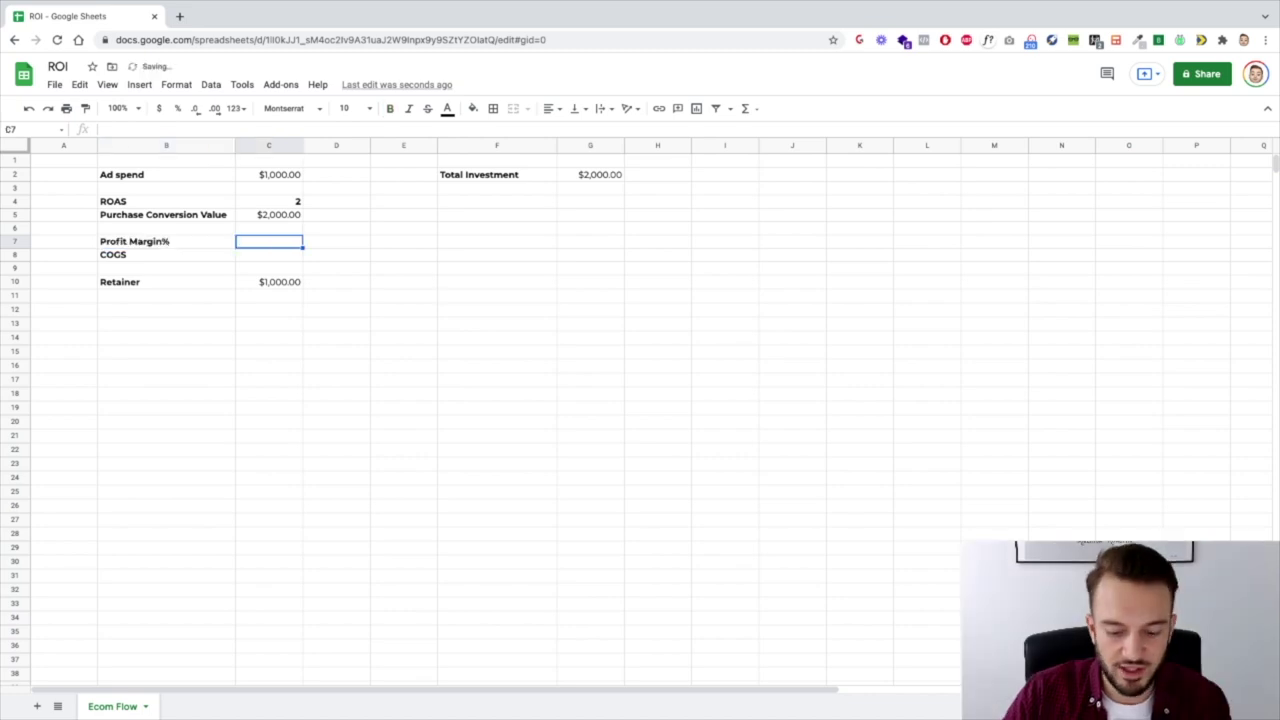
{"action": "type", "text": "50%"}
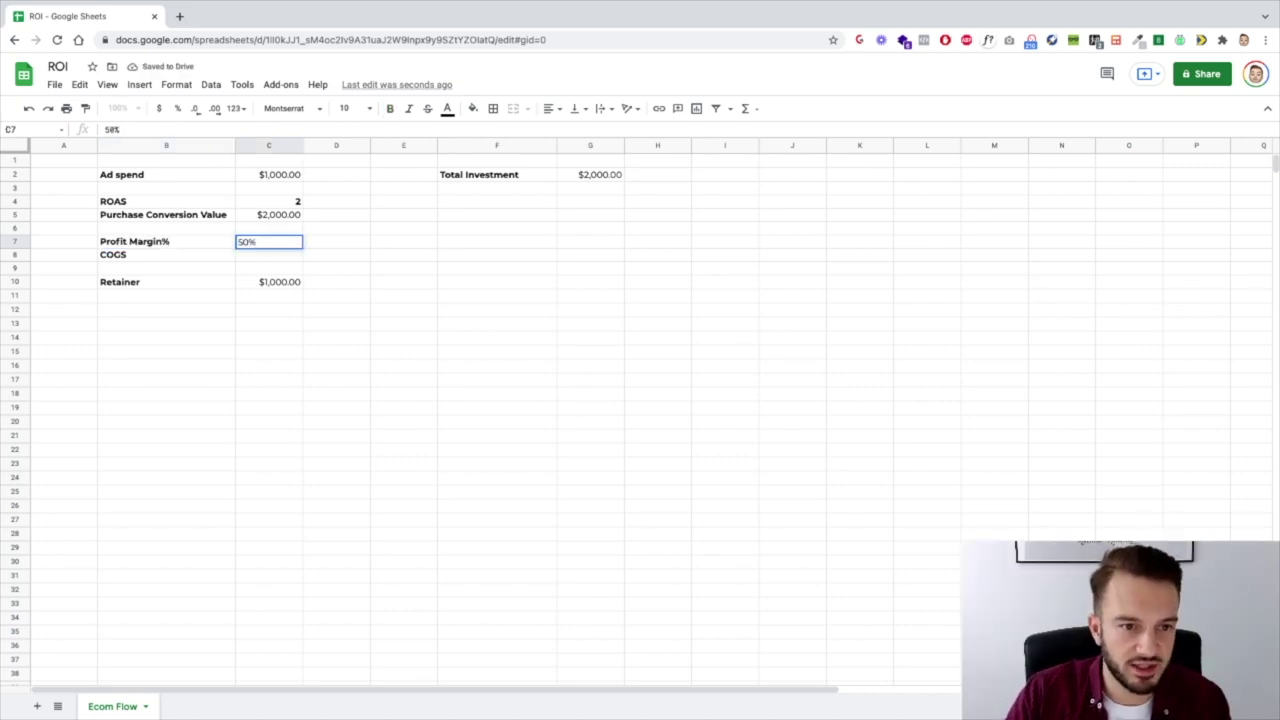
{"action": "key", "text": "Return"}
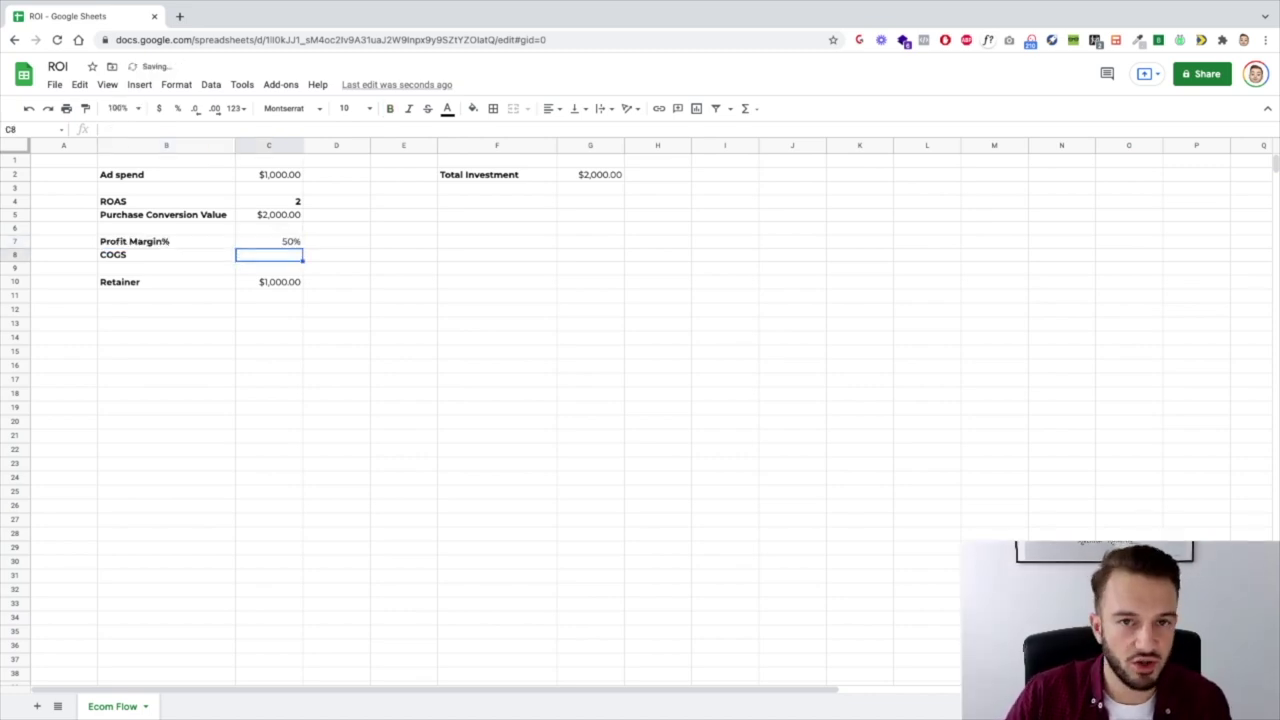
Step: Calculate COGS in C8 from the profit margin and purchase conversion value with the formula =(100%-C7)*C5
{"action": "type", "text": "=("}
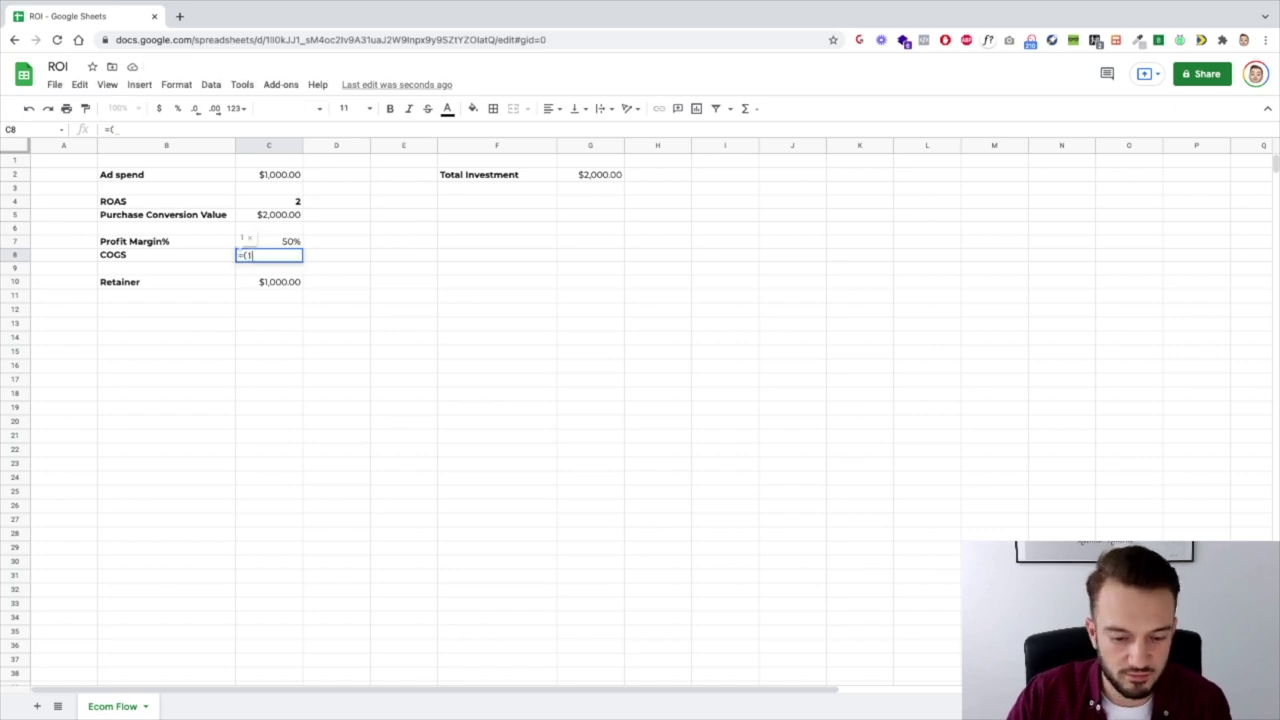
{"action": "type", "text": "100%-"}
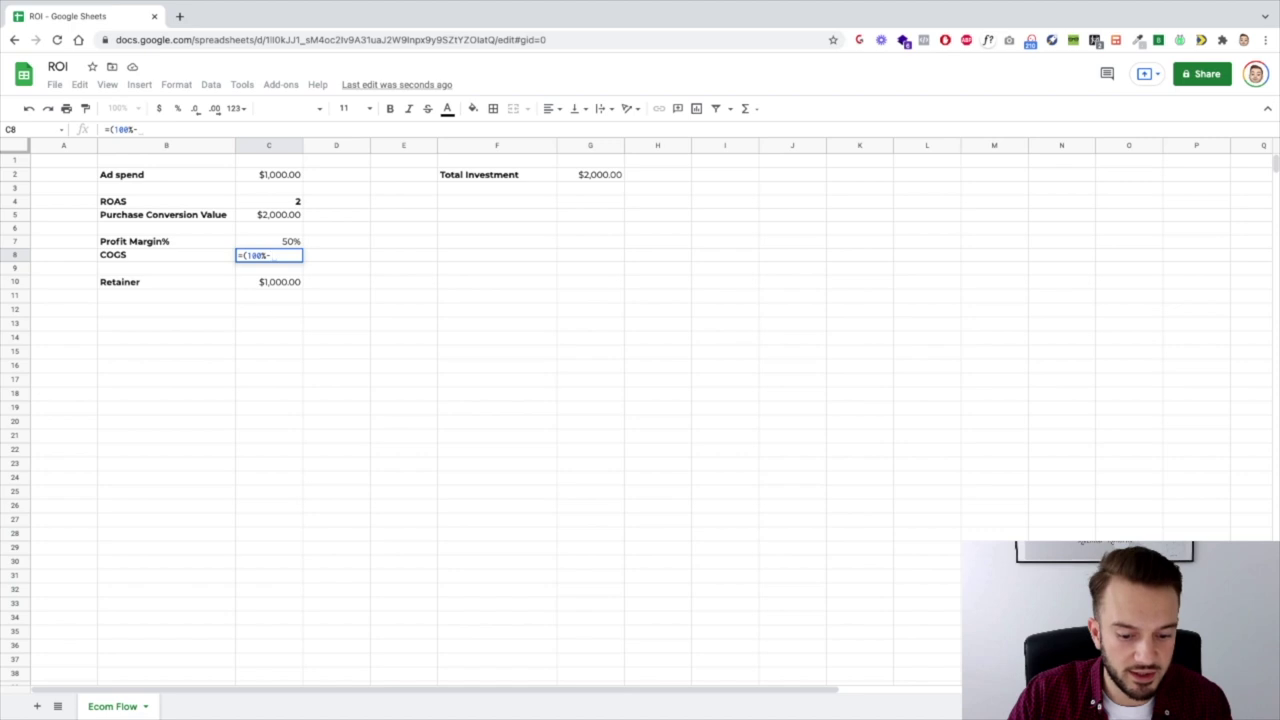
{"action": "key", "text": "Up"}
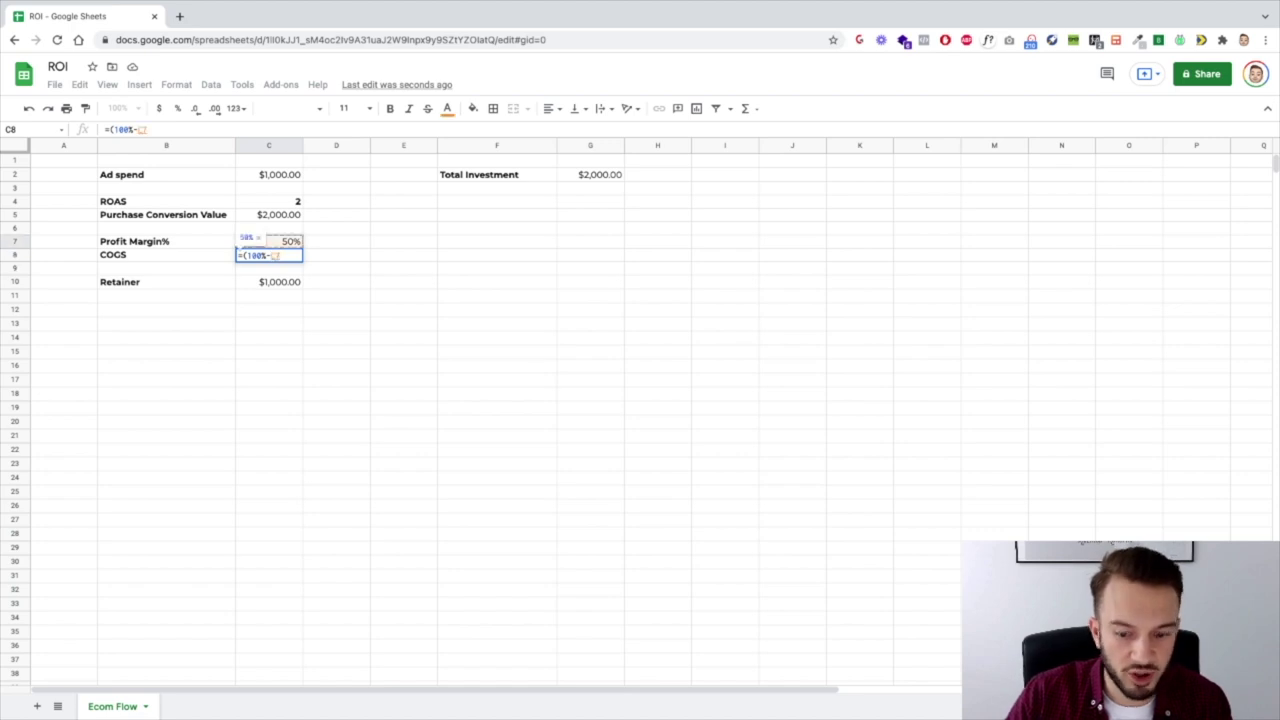
{"action": "type", "text": ")*"}
{"action": "key", "text": "Up"}
{"action": "key", "text": "Up"}
{"action": "key", "text": "Up"}
{"action": "key", "text": "Return"}
{"action": "key", "text": "Up"}
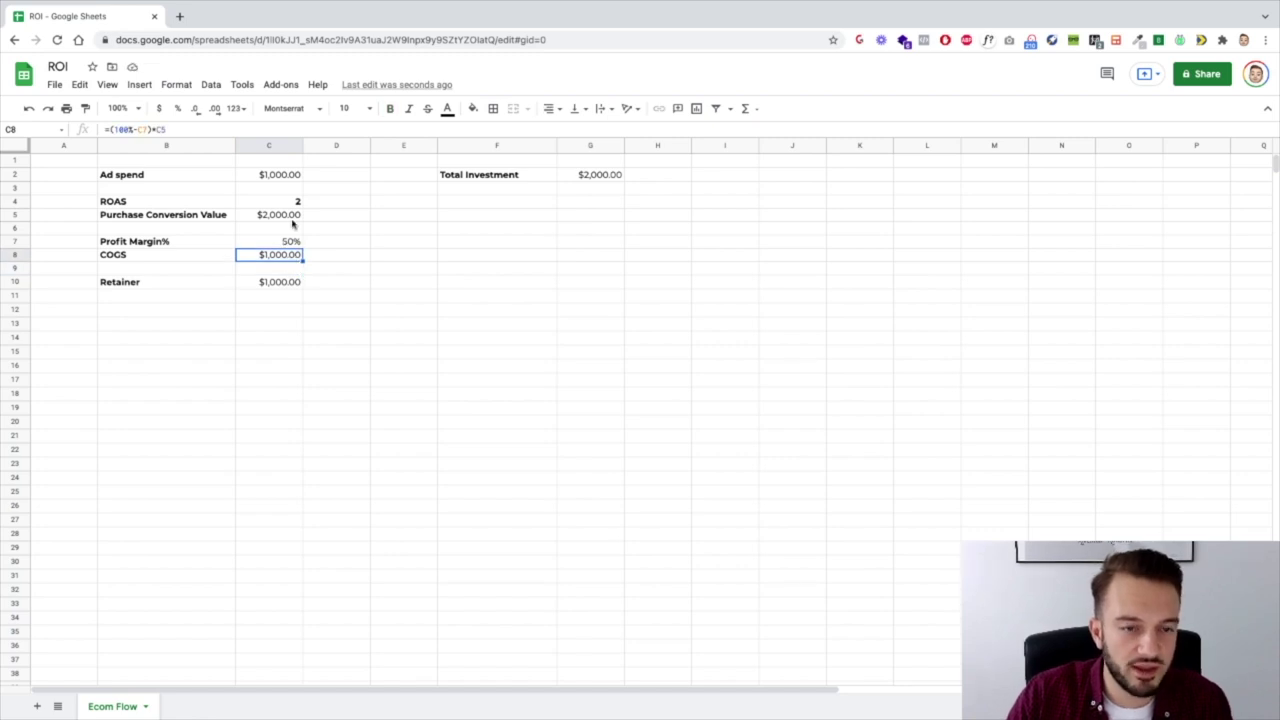
Step: Add the label "Return On Investment" in F5
{"action": "left_click", "coordinate": [484, 218]}
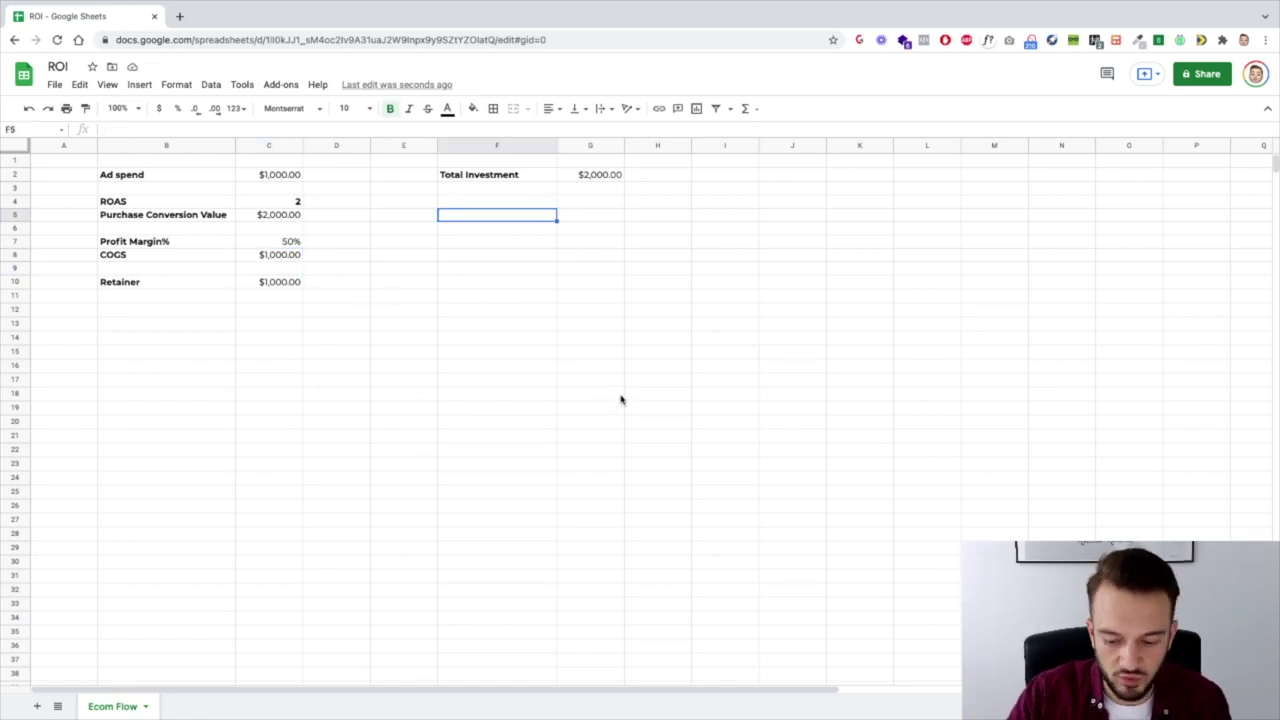
{"action": "type", "text": "Return"}
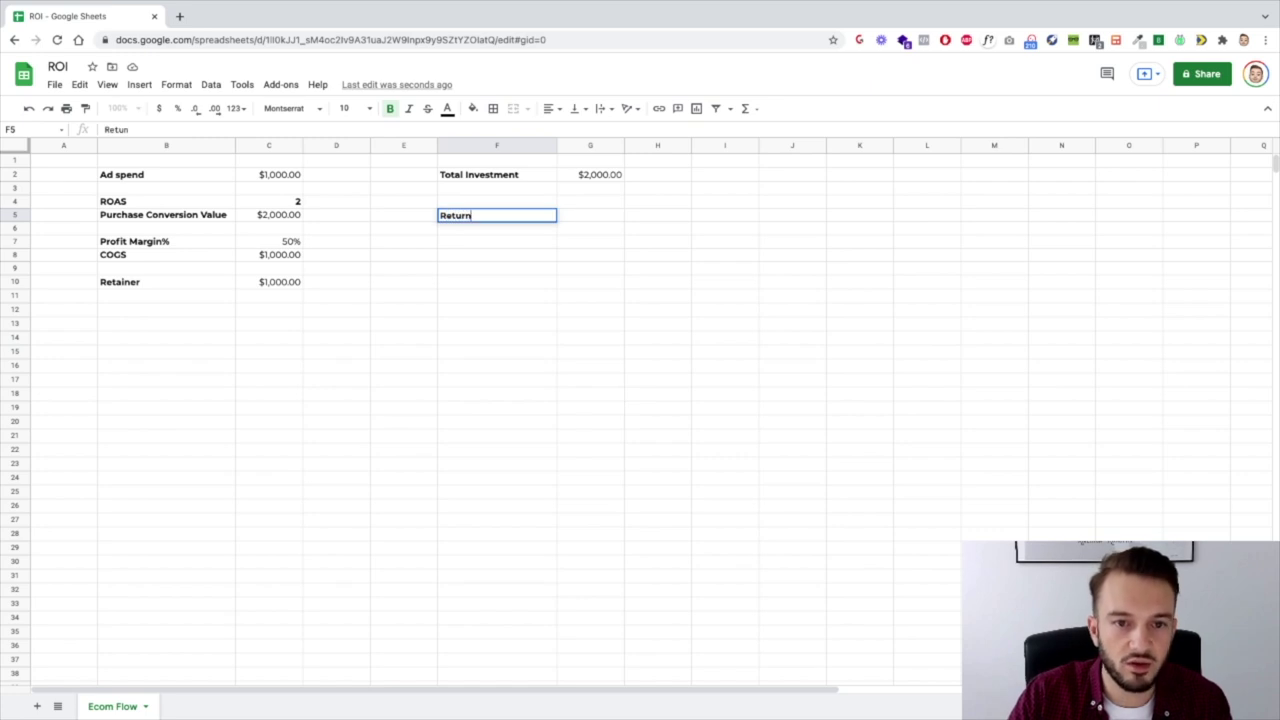
{"action": "type", "text": " On Inves"}
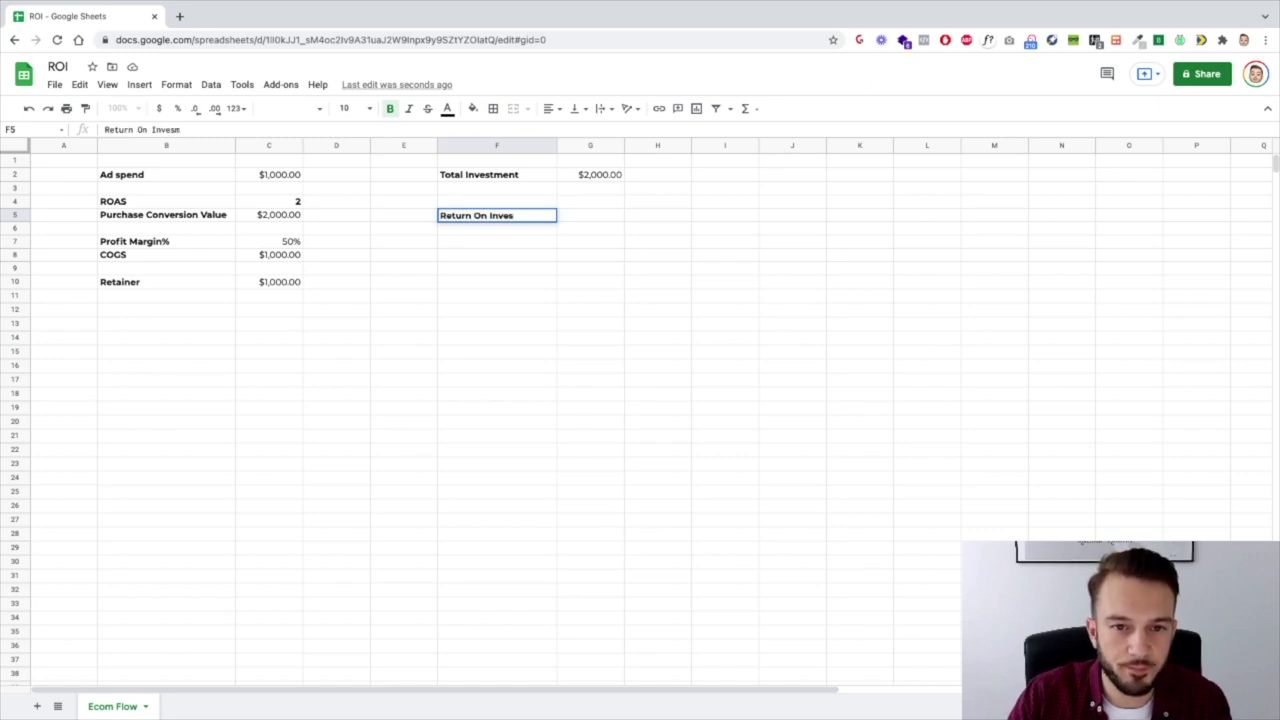
{"action": "type", "text": "tment"}
{"action": "key", "text": "Return"}
Step: Add the labels "Break Even ROAS" in F9 and "Retainer ROAS" in F10
{"action": "left_click", "coordinate": [458, 269]}
{"action": "type", "text": "Break Even ROAS"}
{"action": "key", "text": "Return"}
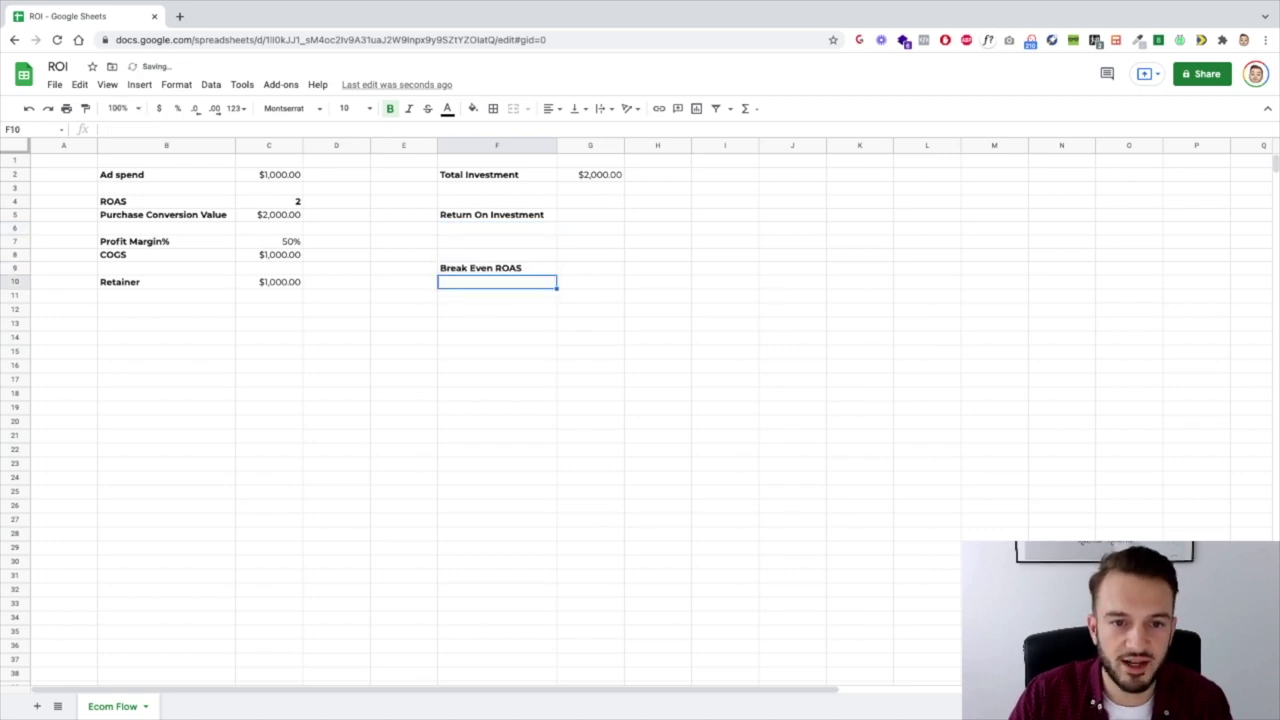
{"action": "type", "text": "B"}
{"action": "key", "text": "BackSpace"}
{"action": "type", "text": "Retainer ROAS"}
{"action": "key", "text": "Return"}
{"action": "left_click", "coordinate": [480, 268]}
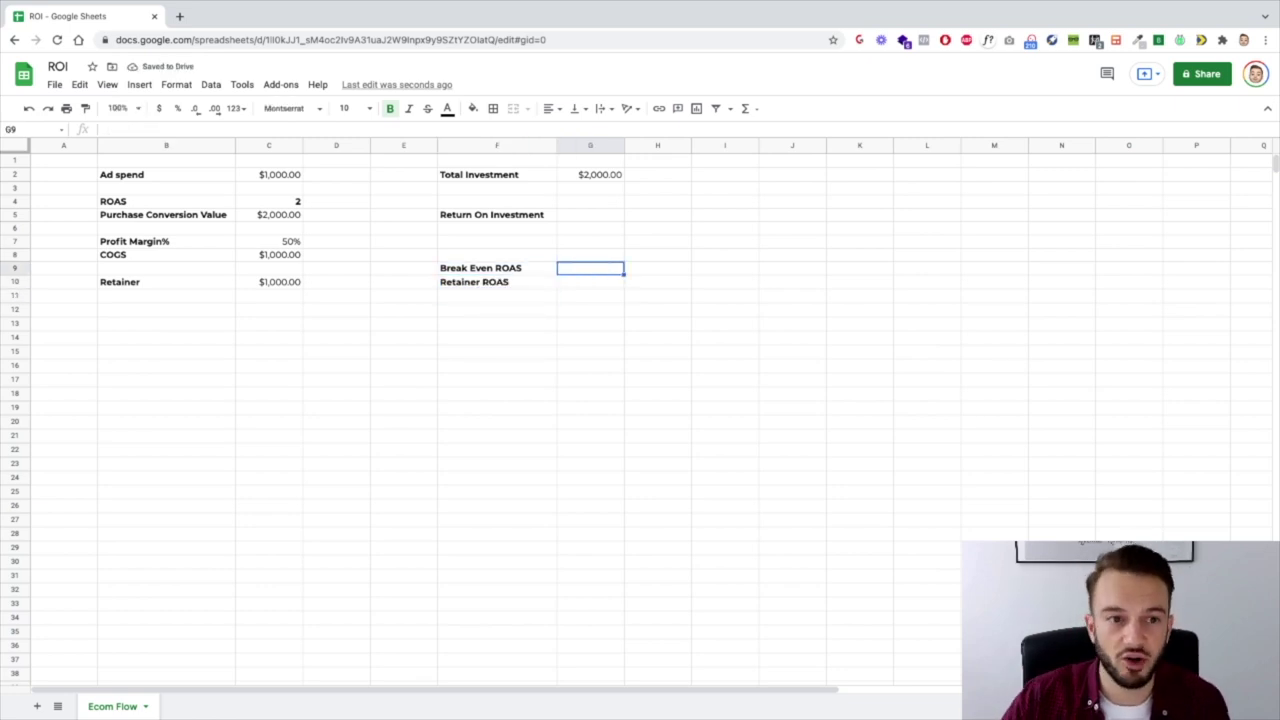
Step: Calculate the return on investment in G5 by subtracting ad spend, COGS and retainer from conversion value with =C5-C2-C8-C10
{"action": "left_click", "coordinate": [603, 219]}
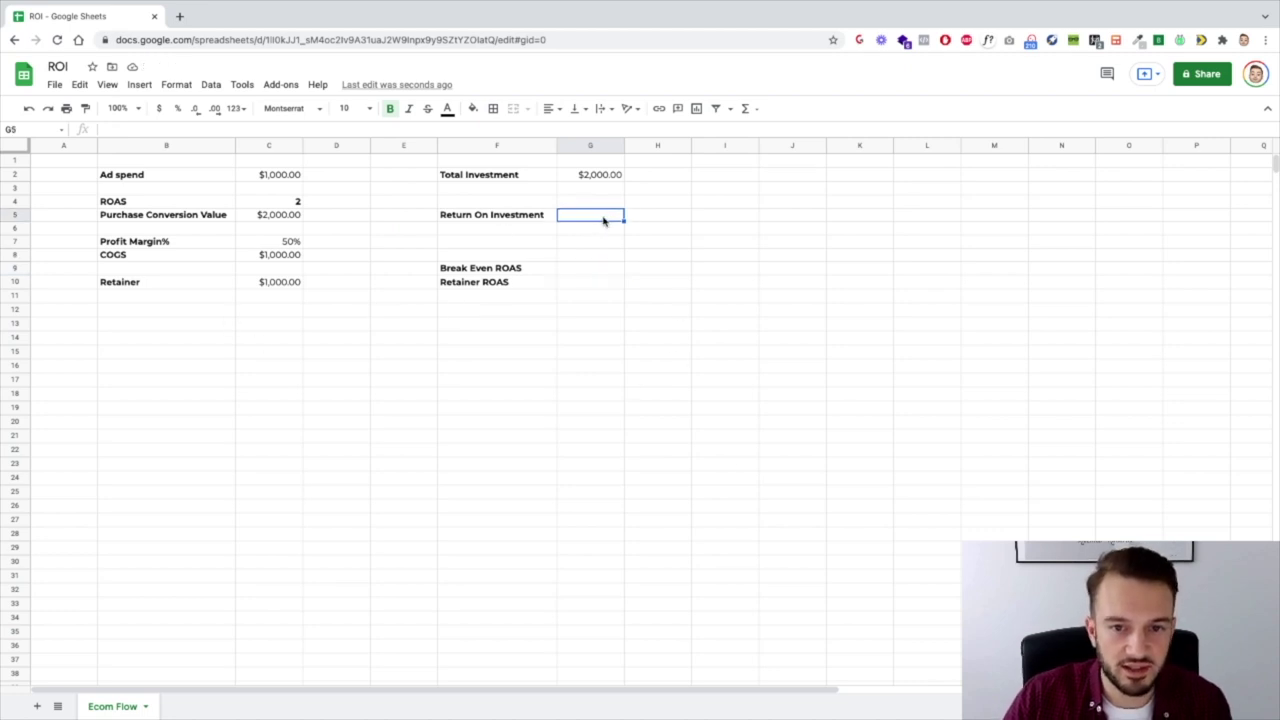
{"action": "type", "text": "="}
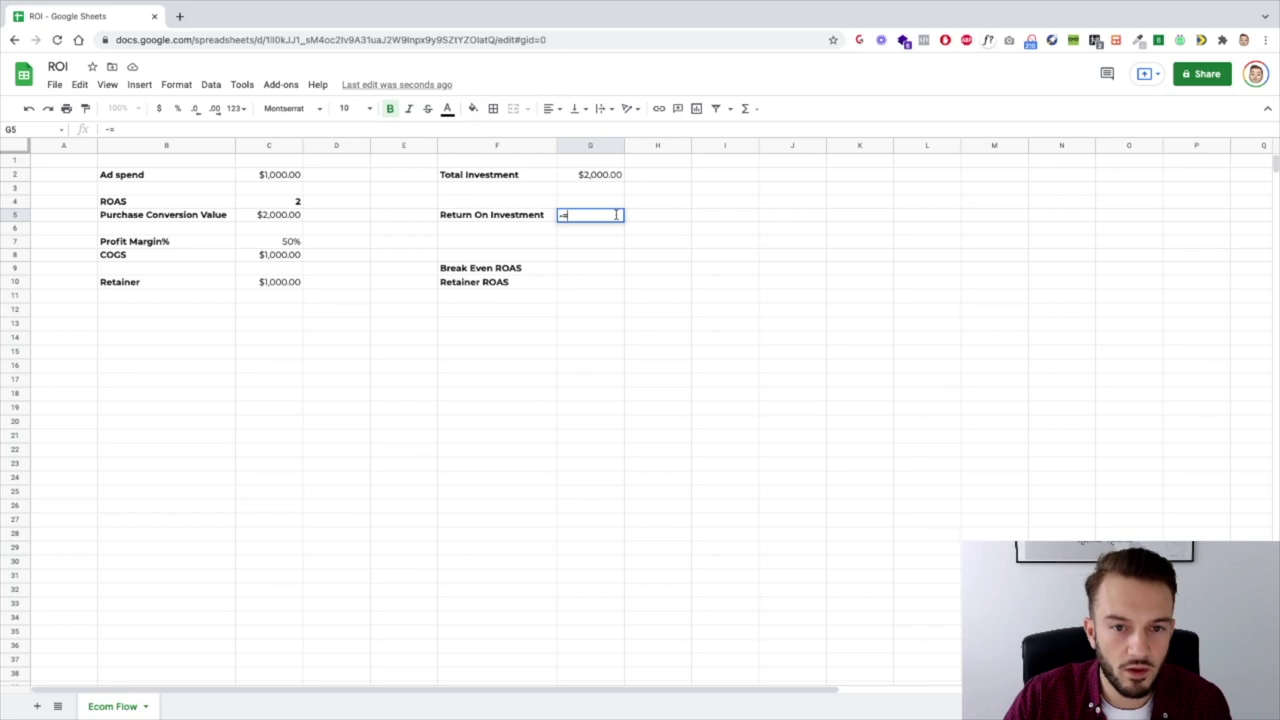
{"action": "key", "text": "BackSpace"}
{"action": "type", "text": "=="}
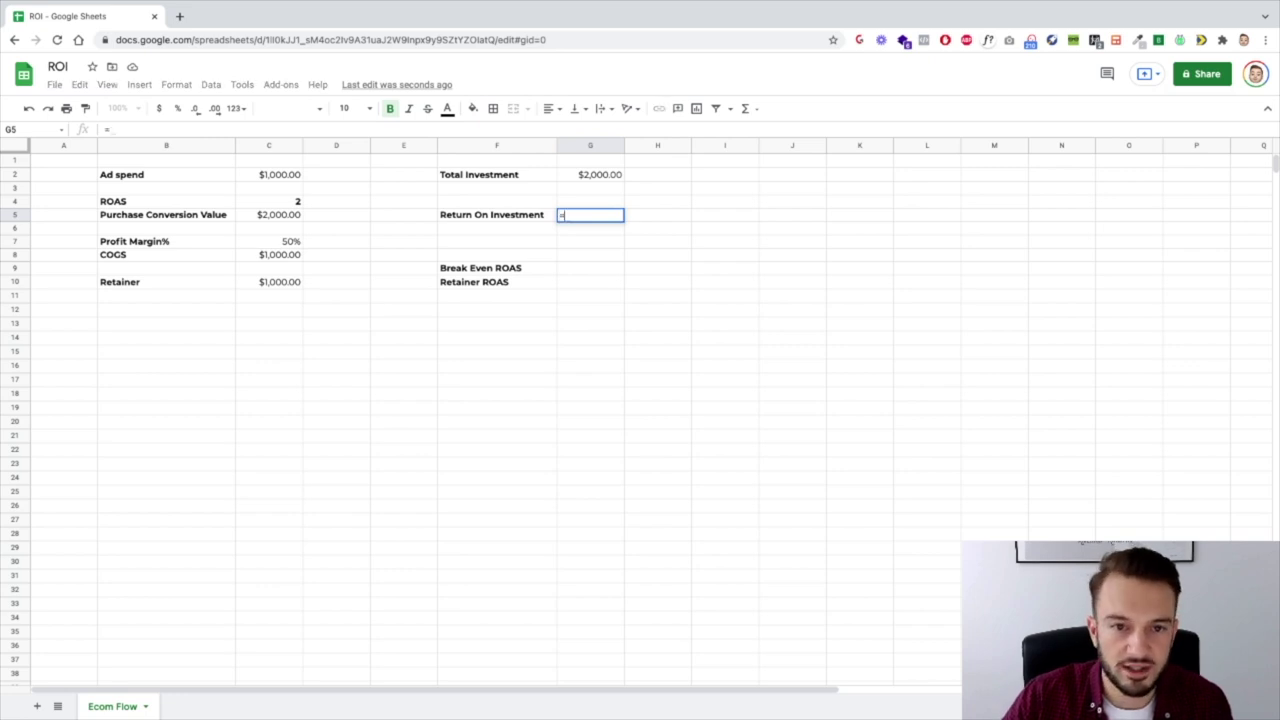
{"action": "key", "text": "Up"}
{"action": "key", "text": "Up"}
{"action": "key", "text": "Up"}
{"action": "key", "text": "Up"}
{"action": "key", "text": "Left"}
{"action": "key", "text": "Left"}
{"action": "key", "text": "Left"}
{"action": "key", "text": "Left"}
{"action": "key", "text": "Down"}
{"action": "key", "text": "Down"}
{"action": "key", "text": "Down"}
{"action": "key", "text": "Down"}
{"action": "type", "text": "-"}
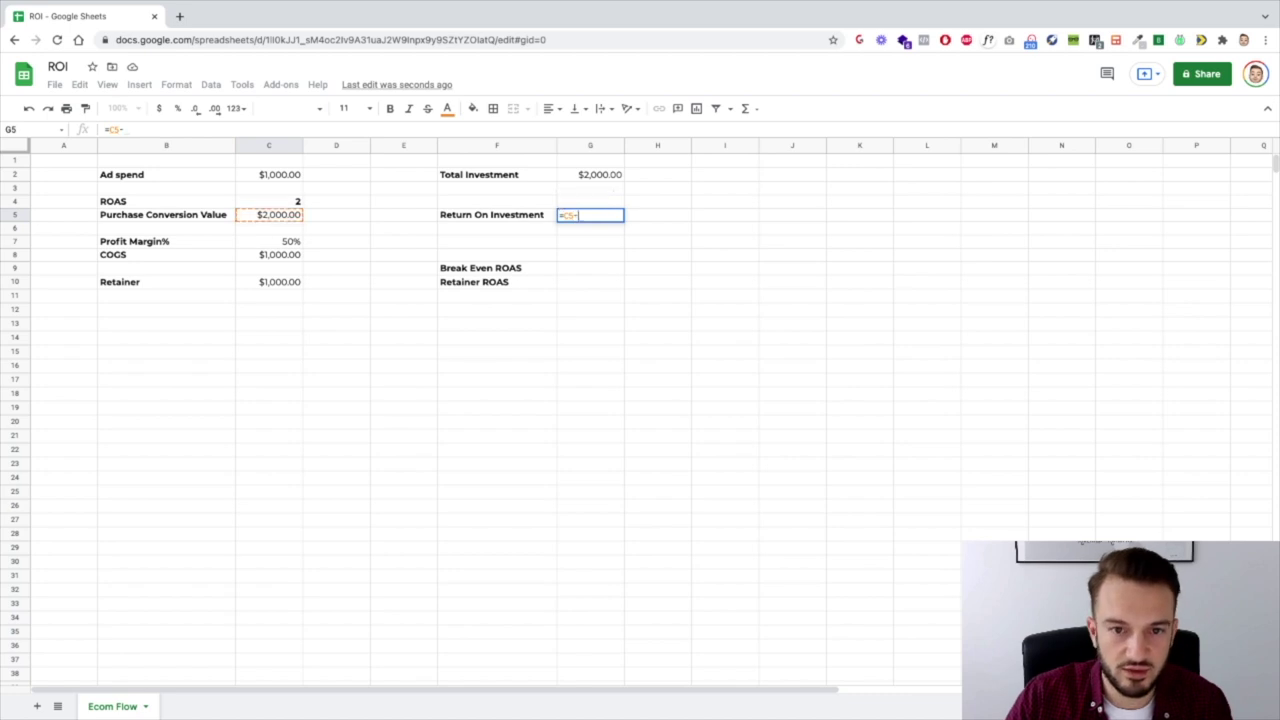
{"action": "key", "text": "Up"}
{"action": "key", "text": "Up"}
{"action": "key", "text": "Left"}
{"action": "key", "text": "Left"}
{"action": "key", "text": "Left"}
{"action": "key", "text": "Left"}
{"action": "key", "text": "Up"}
{"action": "type", "text": "-"}
{"action": "key", "text": "Left"}
{"action": "key", "text": "Down"}
{"action": "key", "text": "Down"}
{"action": "key", "text": "Down"}
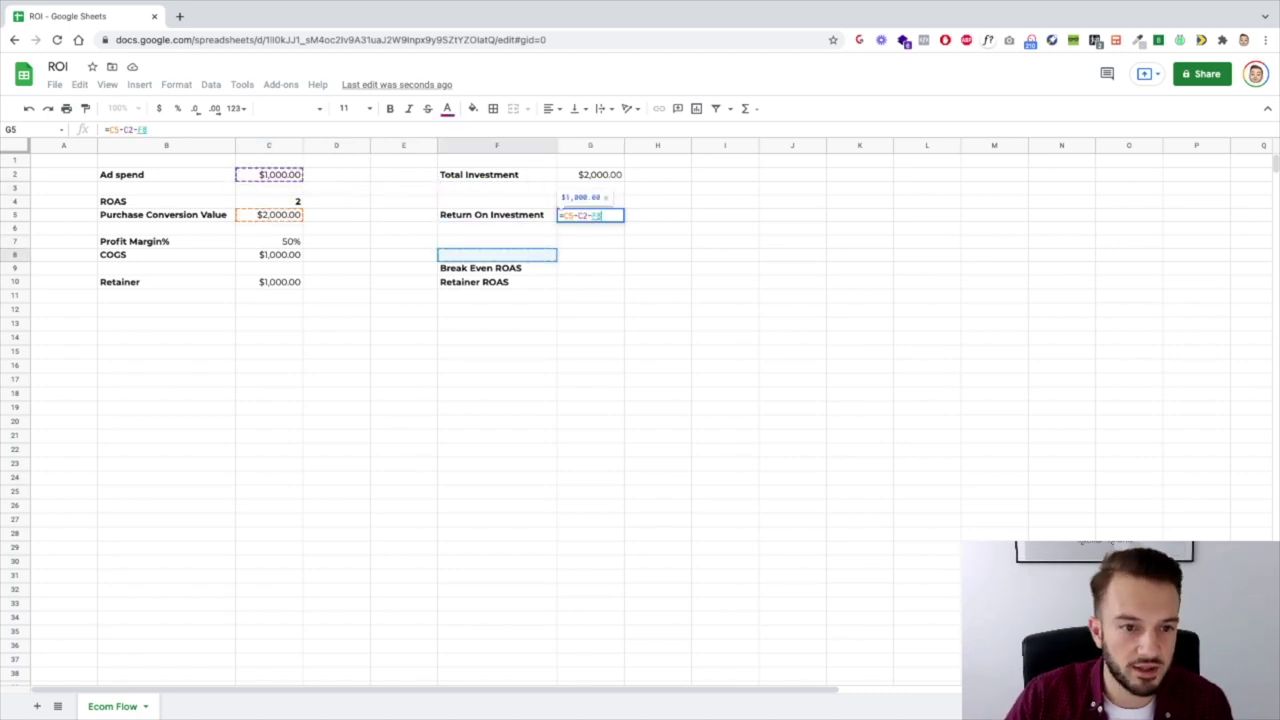
{"action": "key", "text": "Left"}
{"action": "key", "text": "Left"}
{"action": "key", "text": "Left"}
{"action": "type", "text": "-"}
{"action": "key", "text": "Left"}
{"action": "key", "text": "Down"}
{"action": "key", "text": "Down"}
{"action": "key", "text": "Down"}
{"action": "key", "text": "Left"}
{"action": "key", "text": "Left"}
{"action": "key", "text": "Left"}
{"action": "key", "text": "Down"}
{"action": "key", "text": "Down"}
{"action": "key", "text": "Down"}
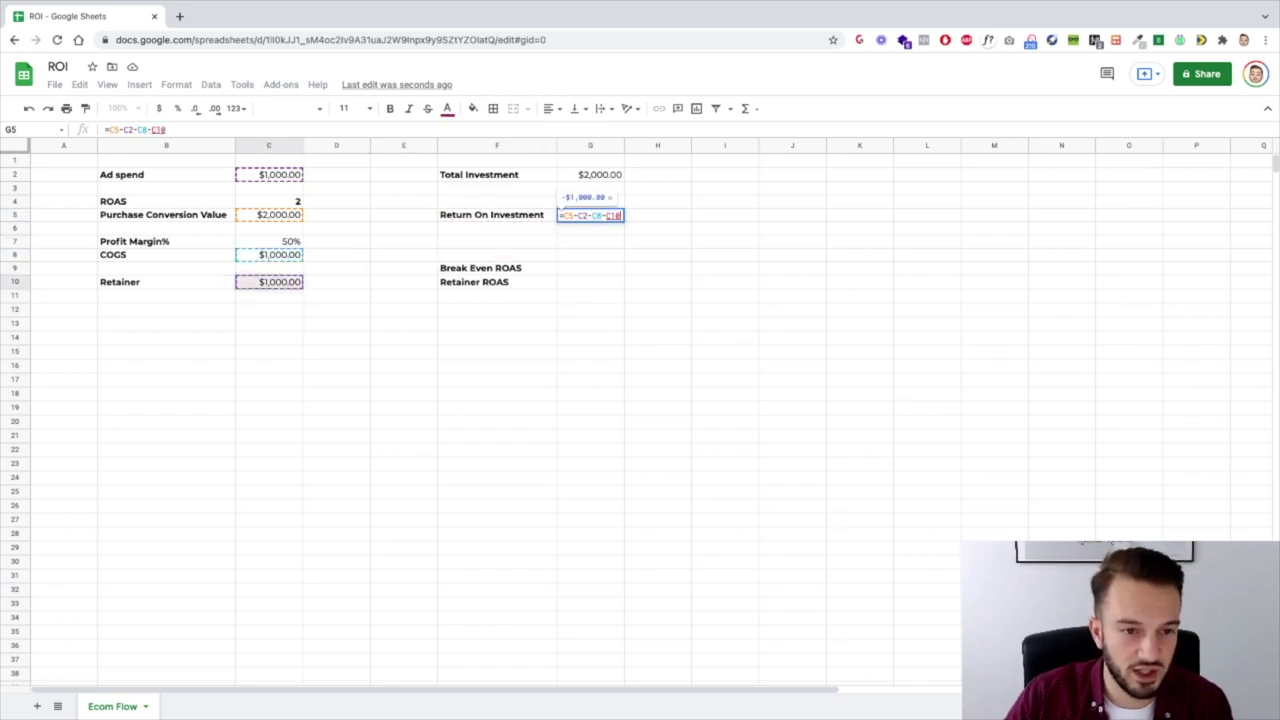
{"action": "key", "text": "Up"}
{"action": "key", "text": "Return"}
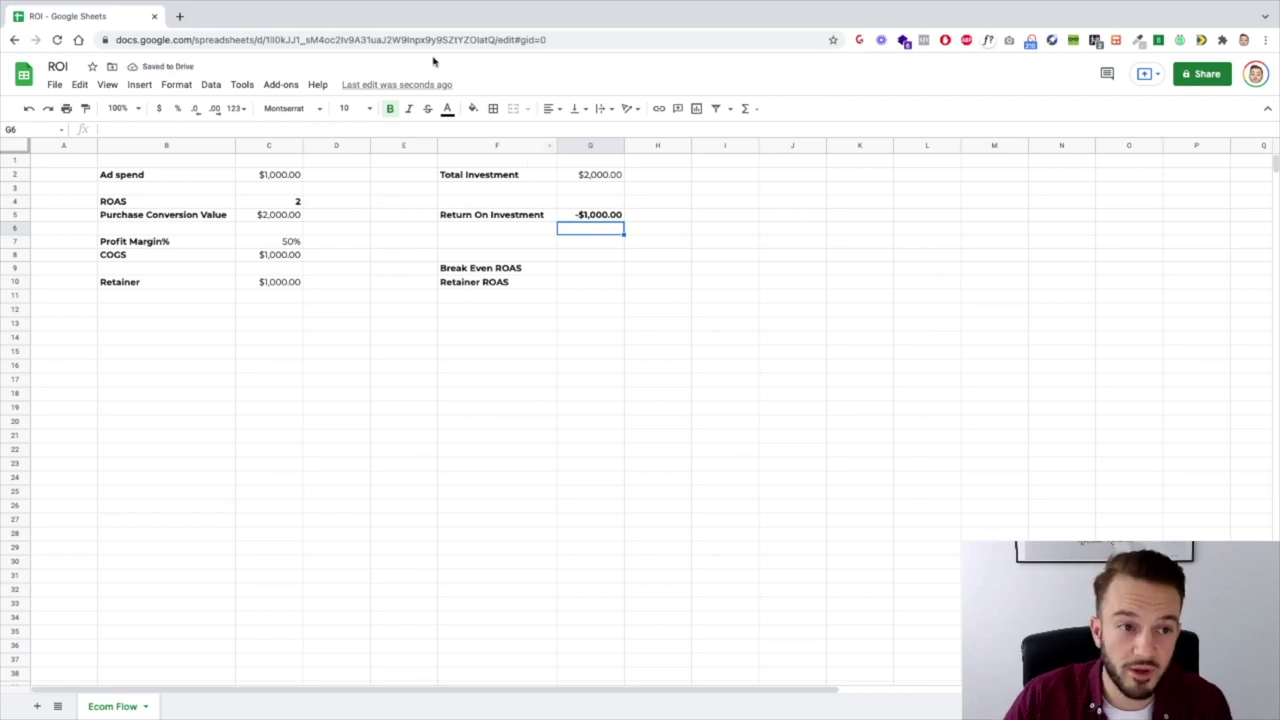
Step: Set the ROAS value in C4 to 4 and check its effect on the return on investment in G5
{"action": "left_click", "coordinate": [266, 180]}
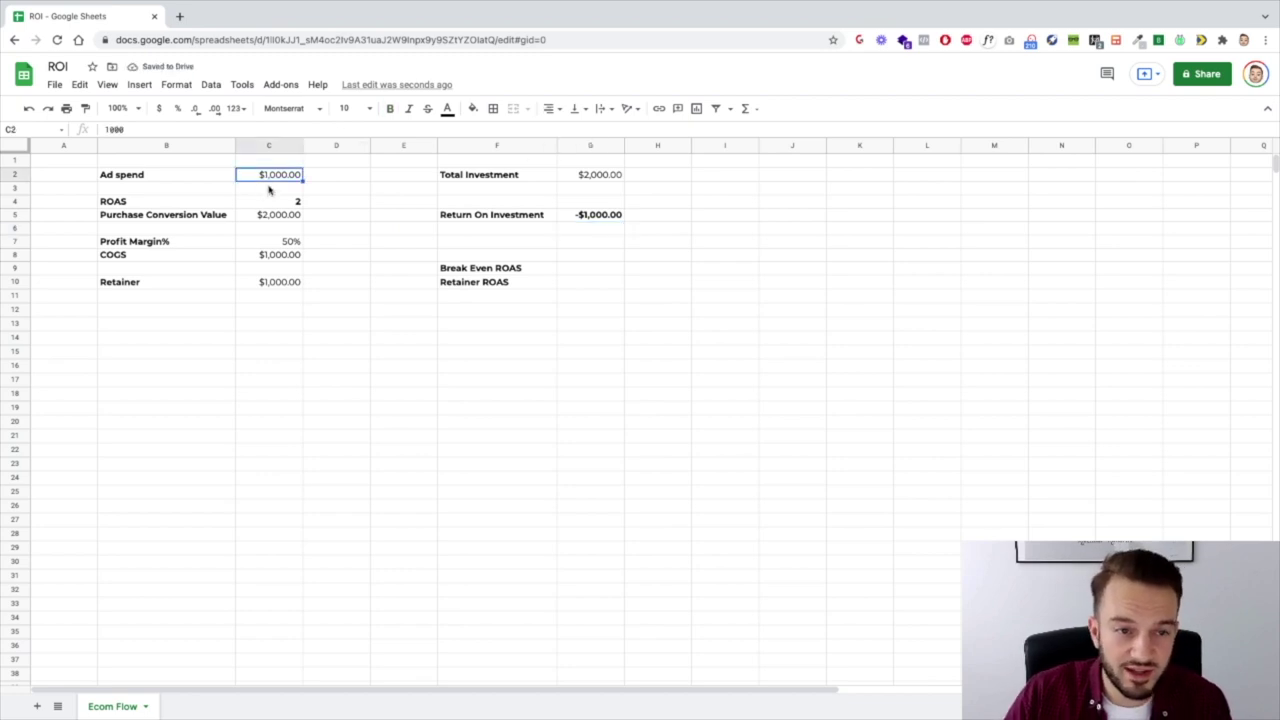
{"action": "left_click", "coordinate": [263, 218]}
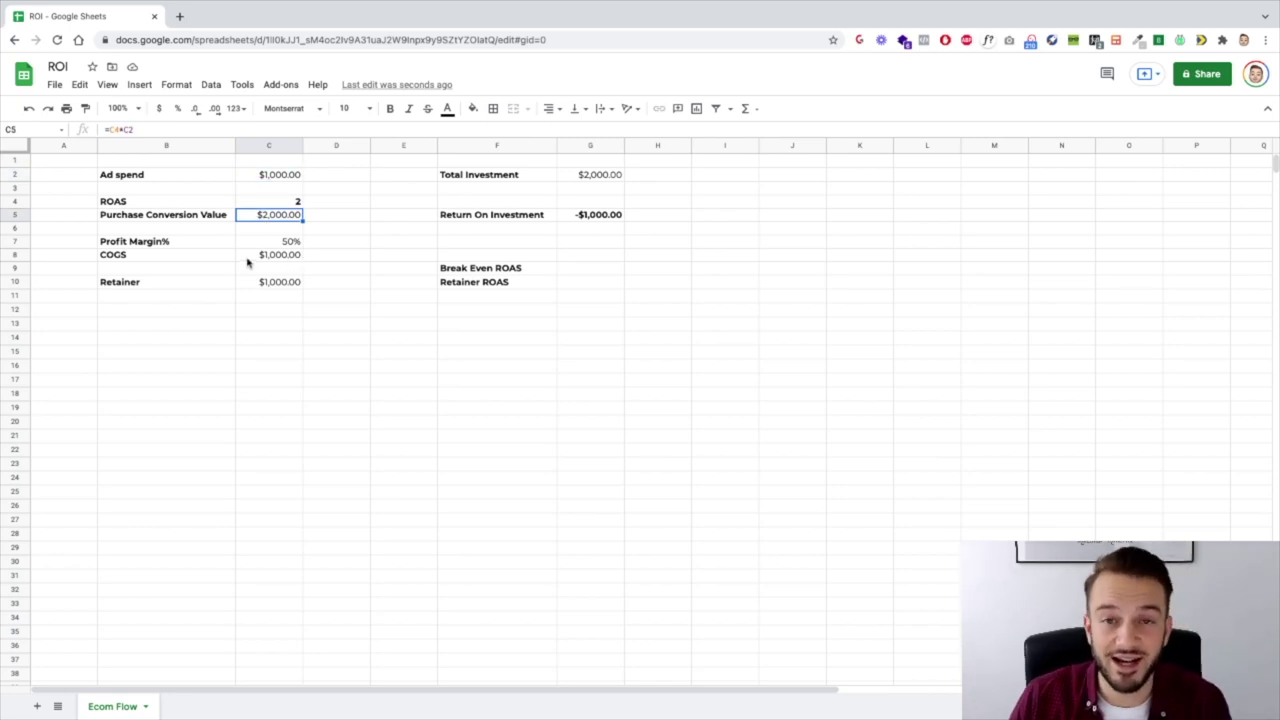
{"action": "left_click", "coordinate": [291, 203]}
{"action": "type", "text": "4"}
{"action": "key", "text": "Return"}
{"action": "left_click", "coordinate": [618, 216]}
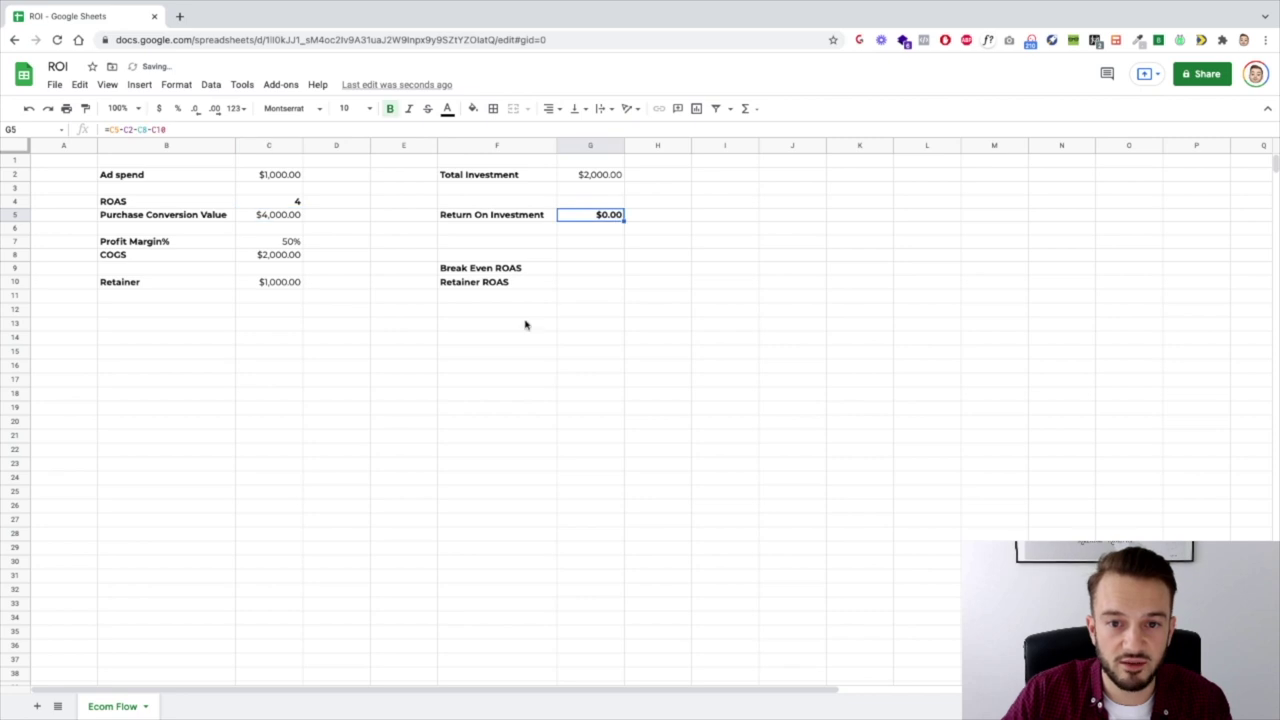
{"action": "left_click", "coordinate": [584, 297]}
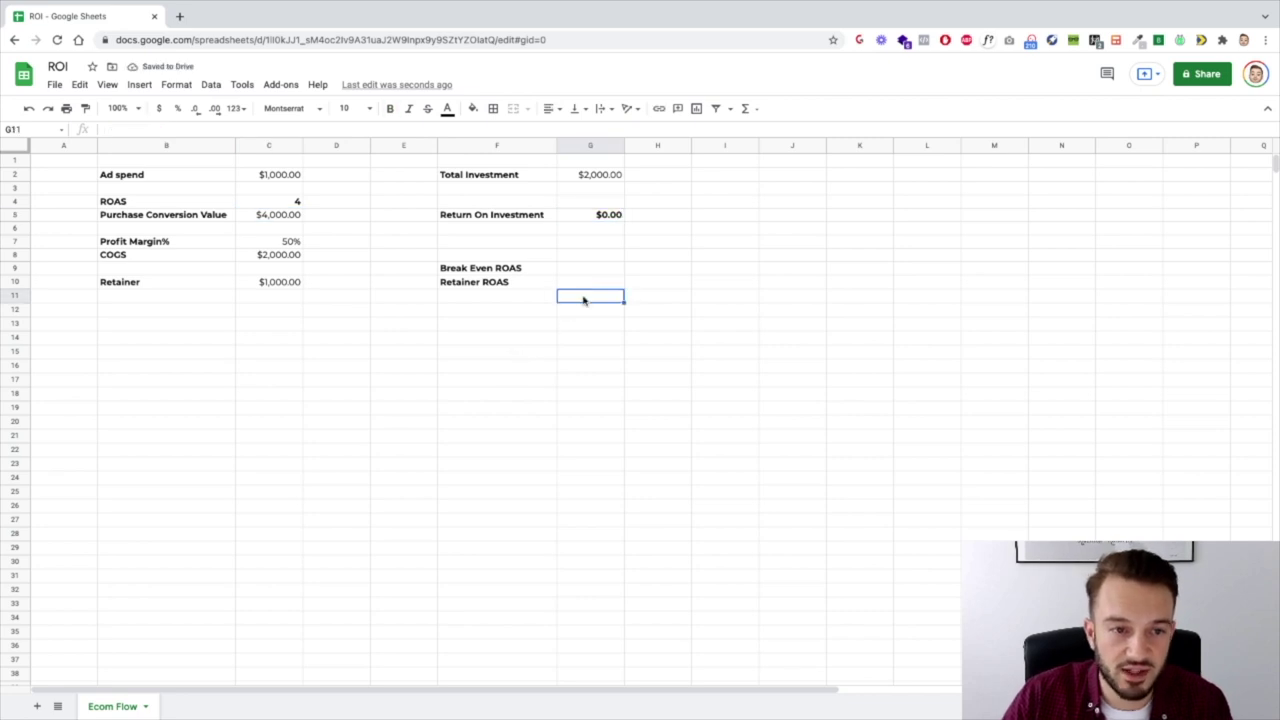
Step: Rename the F2 label to "Agency Investment" and add the label "Total Investment" in F3
{"action": "left_click", "coordinate": [279, 219]}
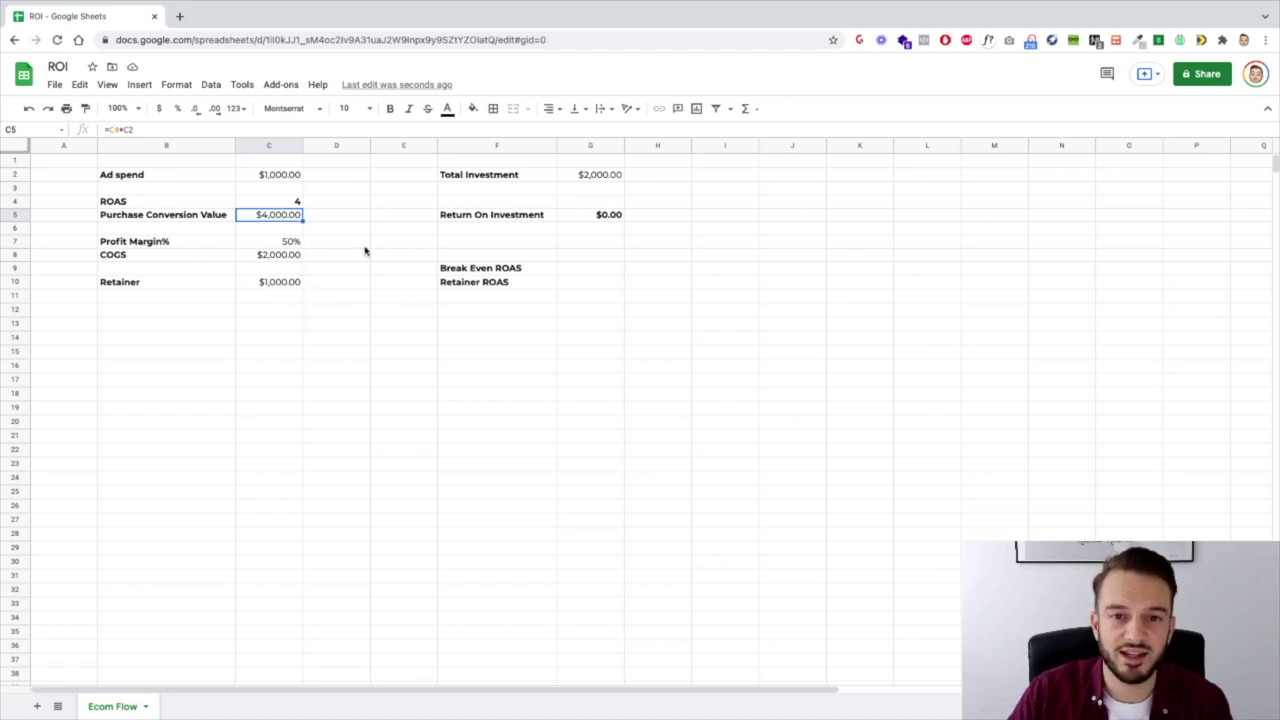
{"action": "left_click", "coordinate": [490, 176]}
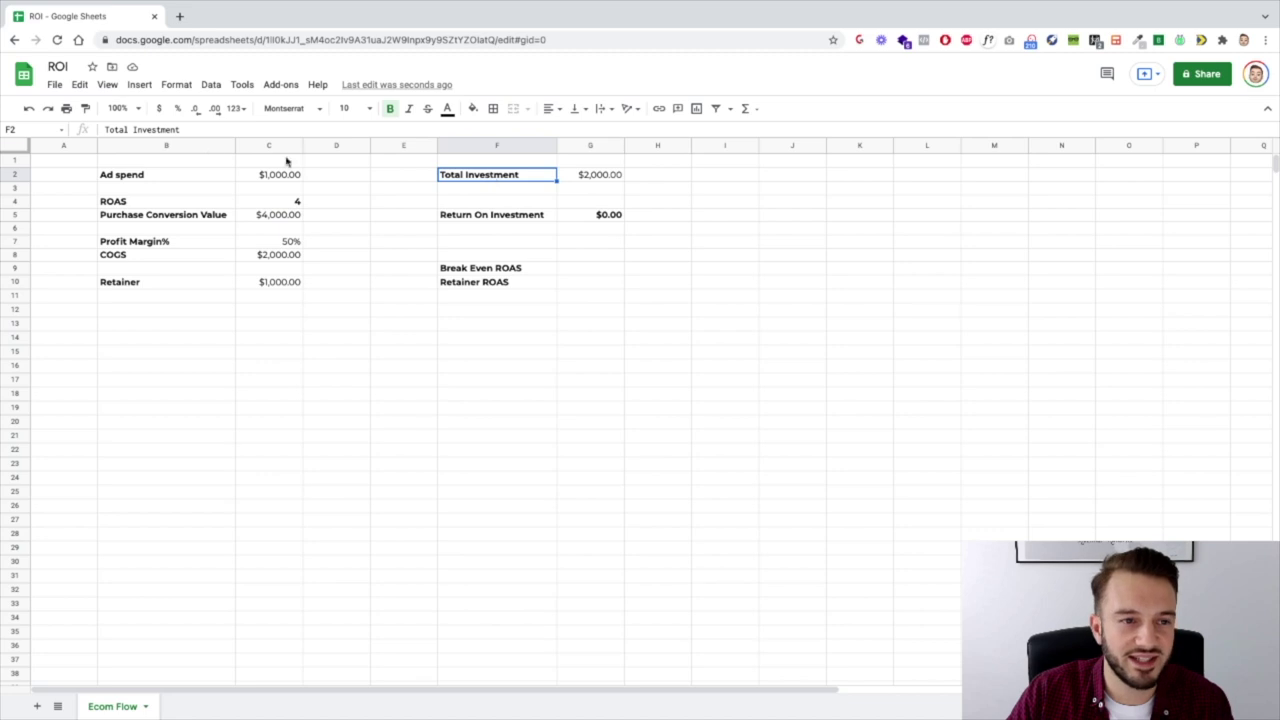
{"action": "double_click", "coordinate": [124, 130]}
{"action": "type", "text": "Agency"}
{"action": "key", "text": "Return"}
{"action": "type", "text": "Total Invesm"}
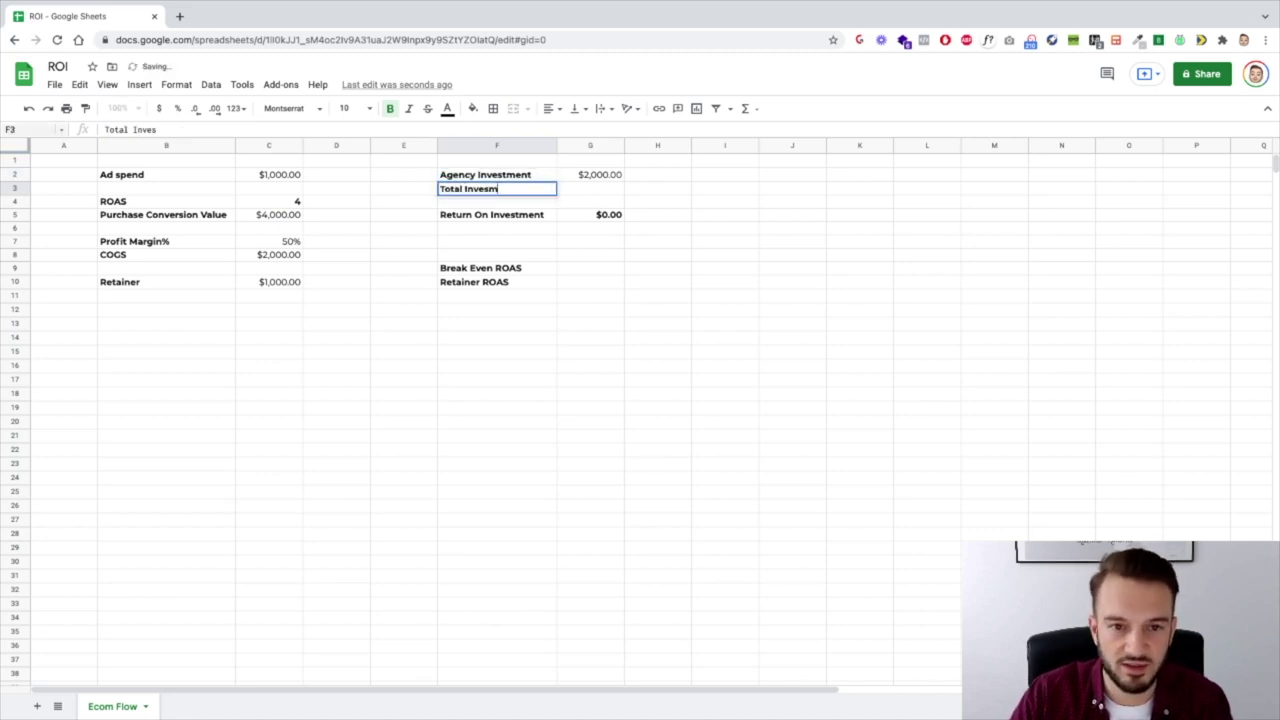
{"action": "key", "text": "BackSpace"}
{"action": "type", "text": "tment"}
{"action": "key", "text": "Return"}
Step: Calculate the total investment in G3 as agency investment plus COGS with the formula =G2+C8
{"action": "left_click", "coordinate": [590, 188]}
{"action": "type", "text": "="}
{"action": "key", "text": "Left"}
{"action": "key", "text": "Left"}
{"action": "key", "text": "Left"}
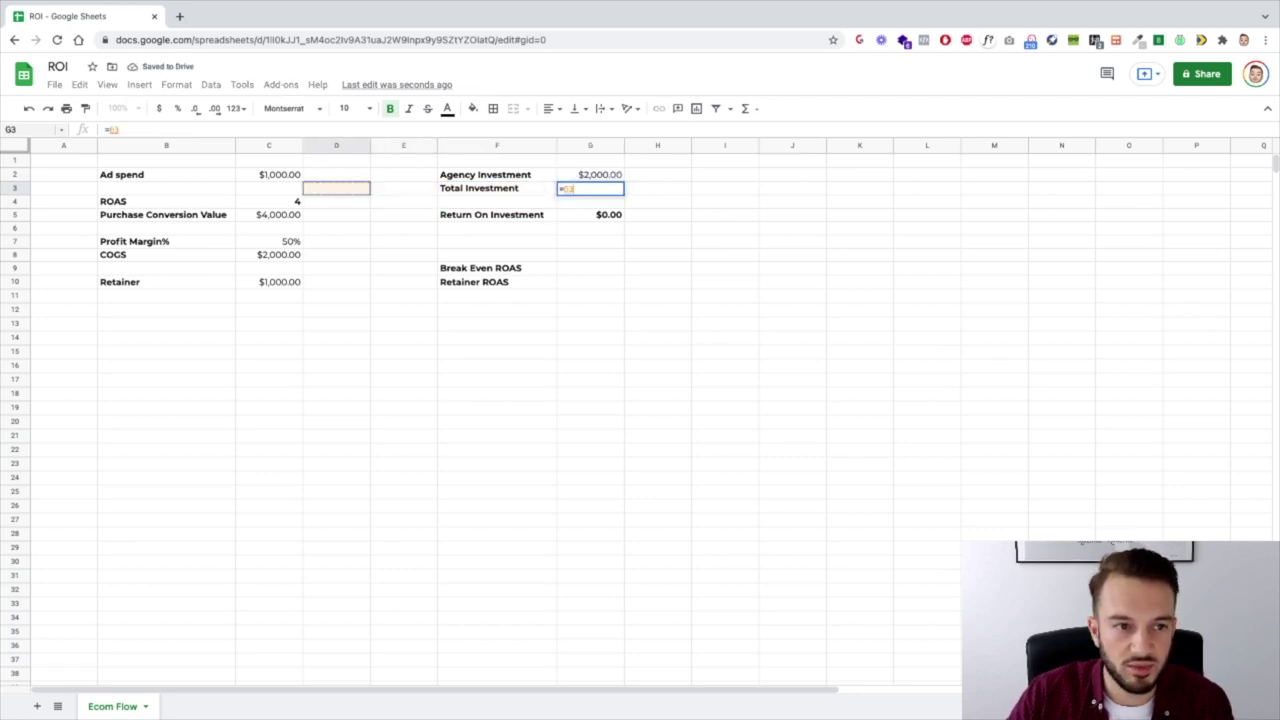
{"action": "key", "text": "Right"}
{"action": "key", "text": "Right"}
{"action": "key", "text": "Right"}
{"action": "key", "text": "Up"}
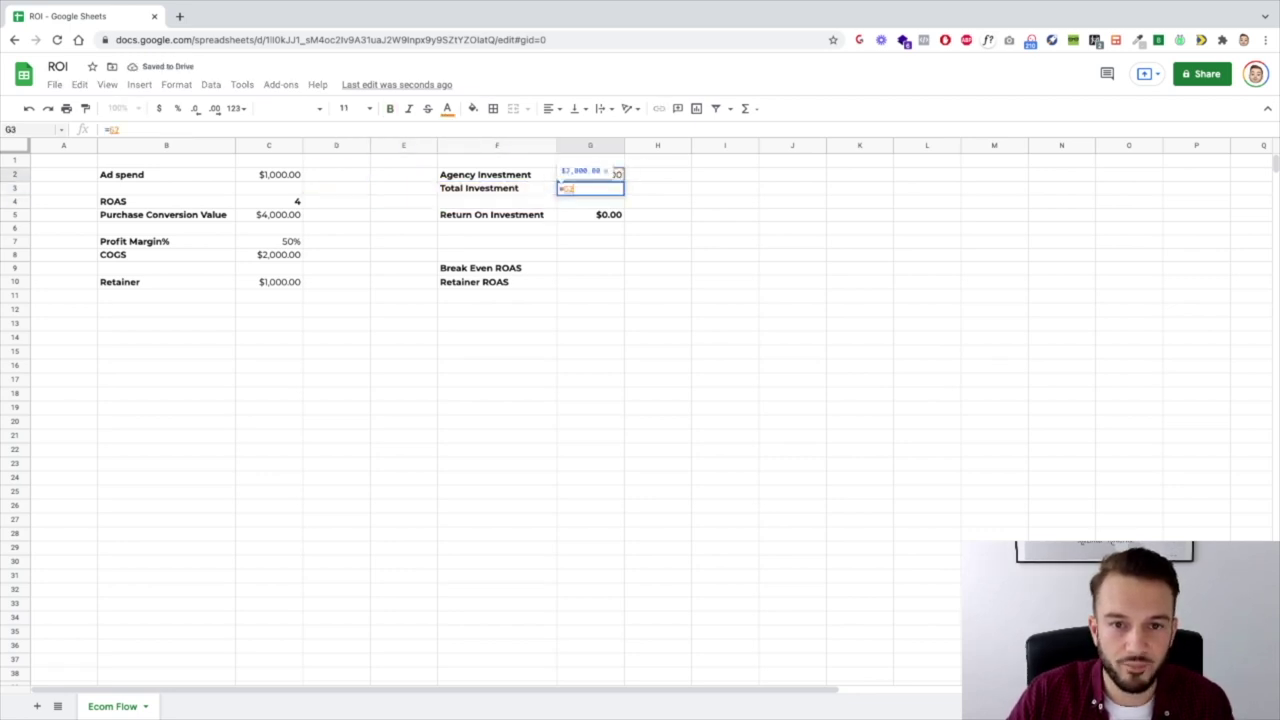
{"action": "type", "text": "+"}
{"action": "left_click", "coordinate": [285, 255]}
{"action": "key", "text": "Return"}
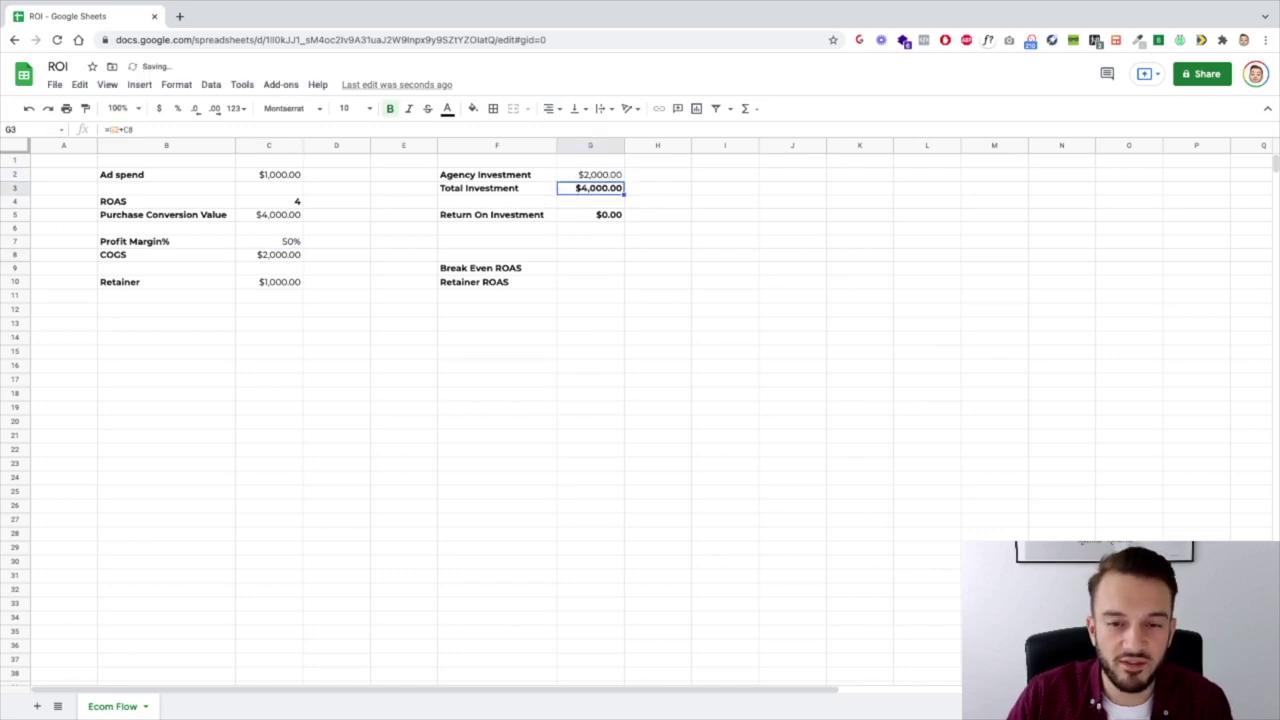
Step: Remove the bold formatting from the total investment in G3 and the return on investment in G5
{"action": "key", "text": "ctrl+b"}
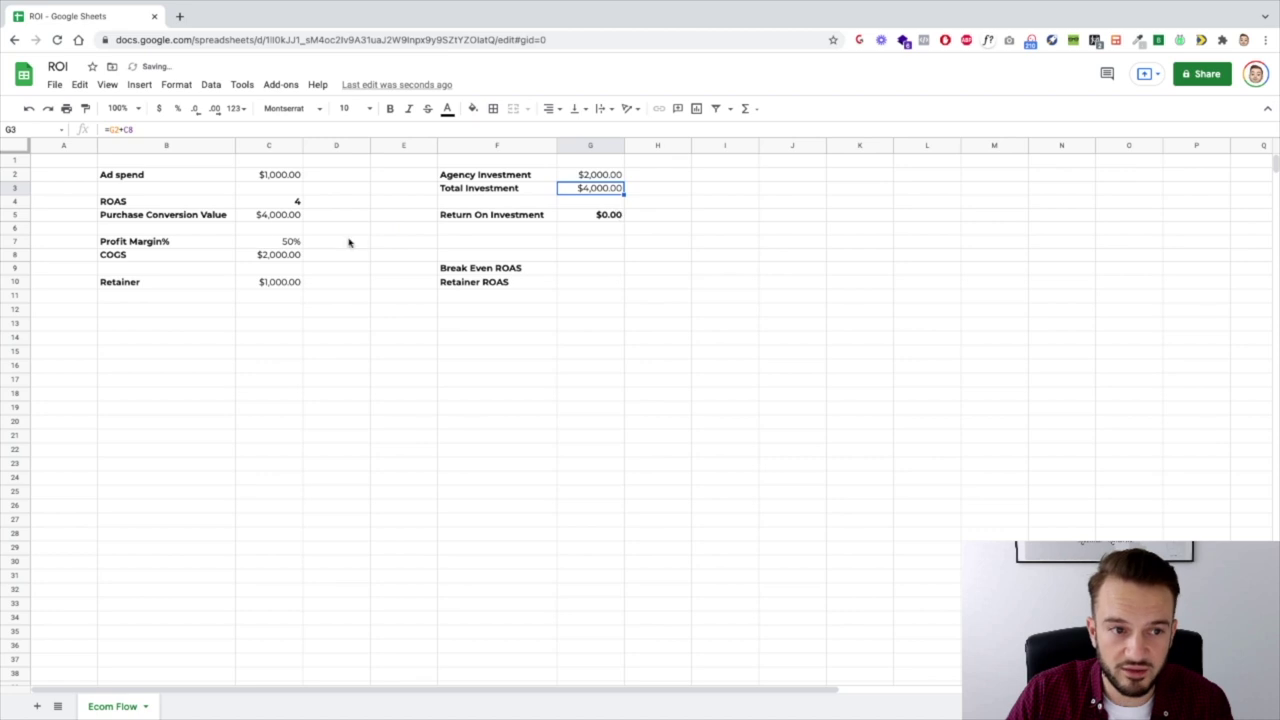
{"action": "left_click", "coordinate": [288, 215]}
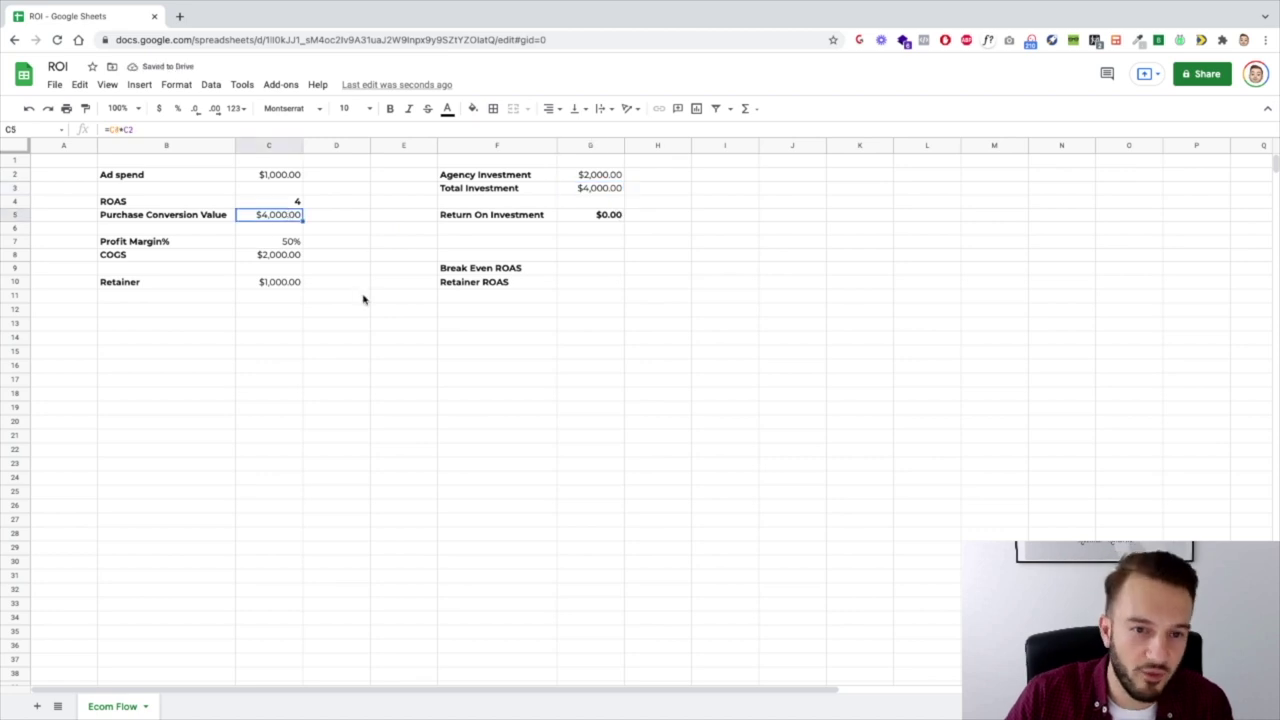
{"action": "left_click", "coordinate": [605, 215]}
{"action": "left_click", "coordinate": [614, 244]}
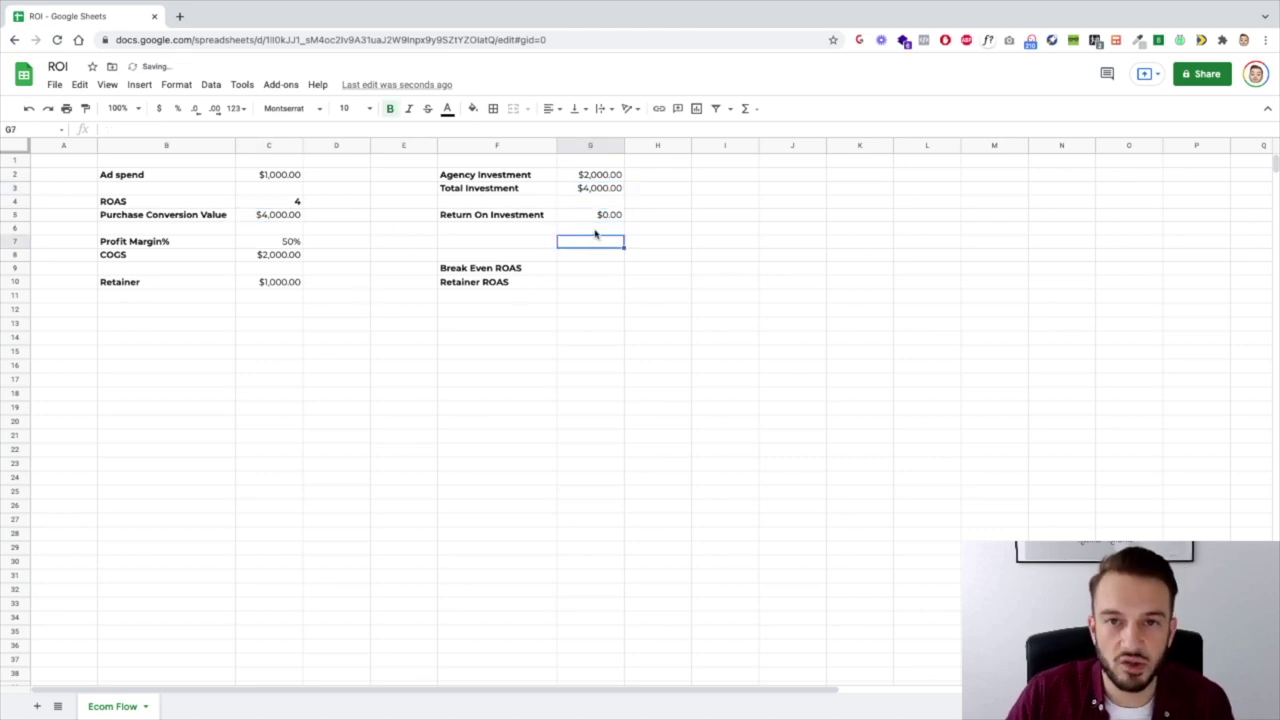
Step: Add the label "ROI Score" in F6 below the return on investment label
{"action": "left_click", "coordinate": [528, 230]}
{"action": "type", "text": "ROI Score"}
{"action": "key", "text": "Return"}
Step: Calculate the ROI score in G6 from return on investment and agency investment with the formula =1+(G5/G2)
{"action": "left_click", "coordinate": [590, 228]}
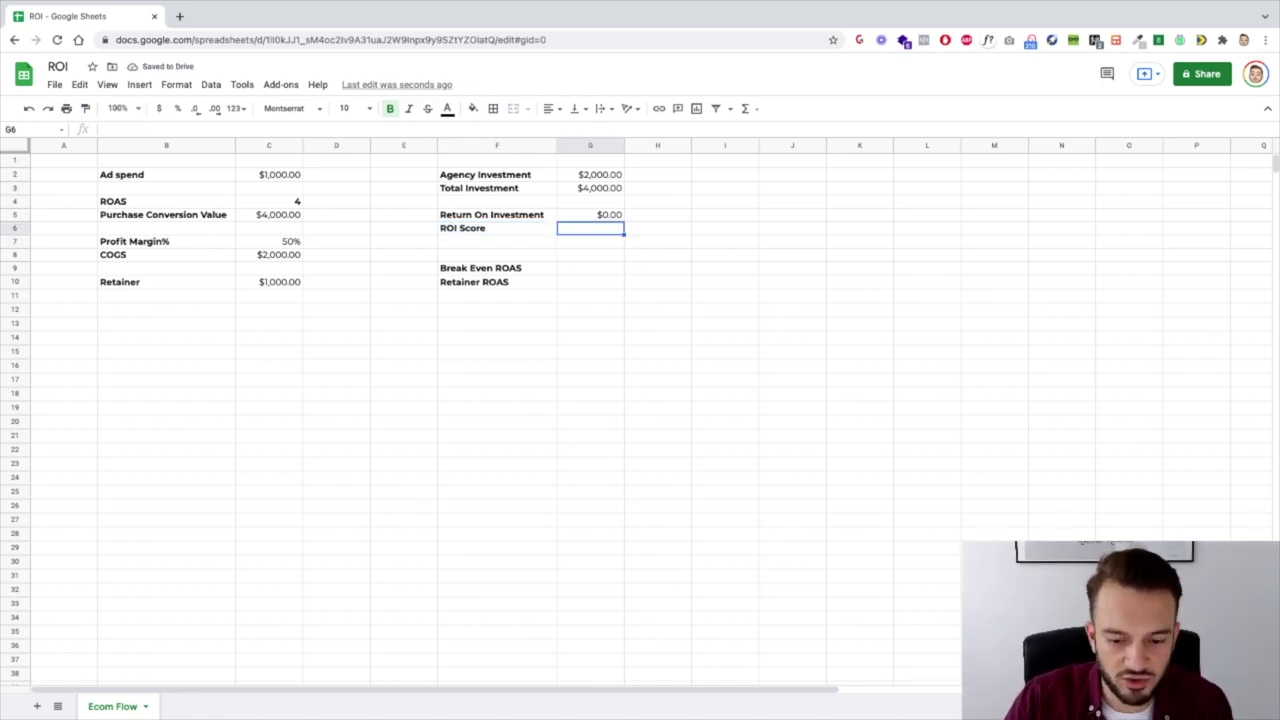
{"action": "type", "text": "=1("}
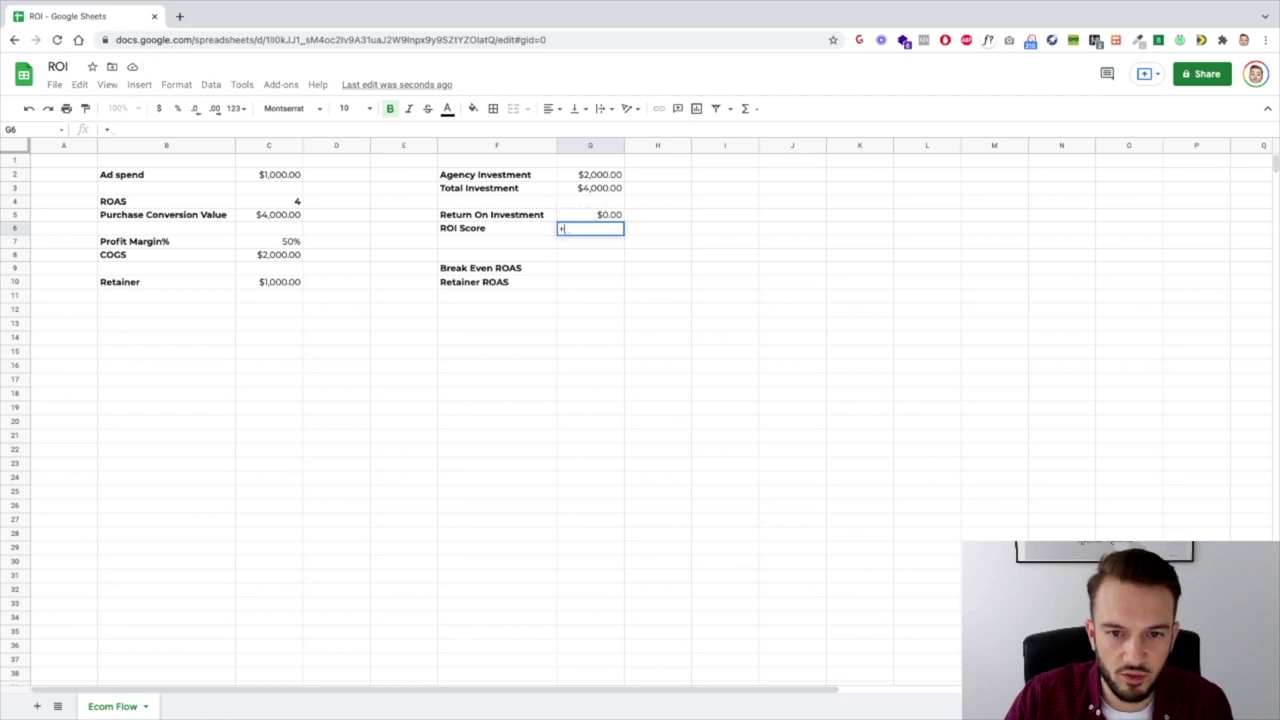
{"action": "type", "text": "G5"}
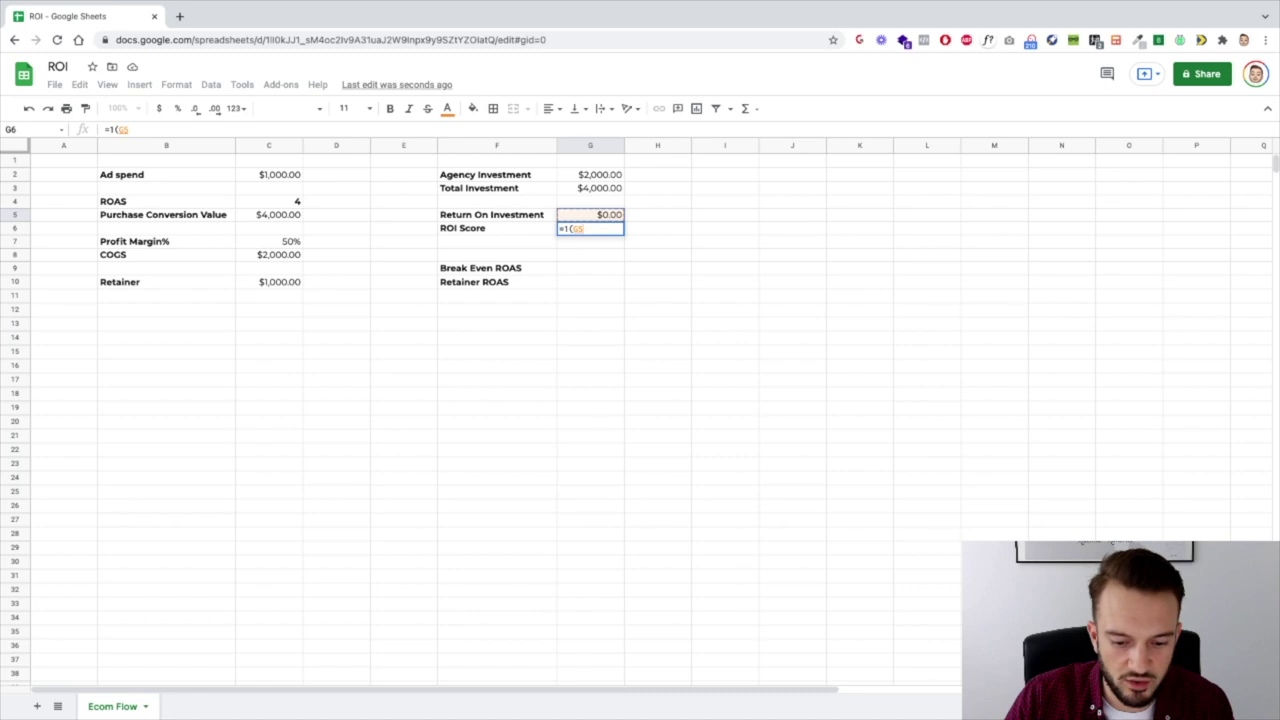
{"action": "type", "text": "/"}
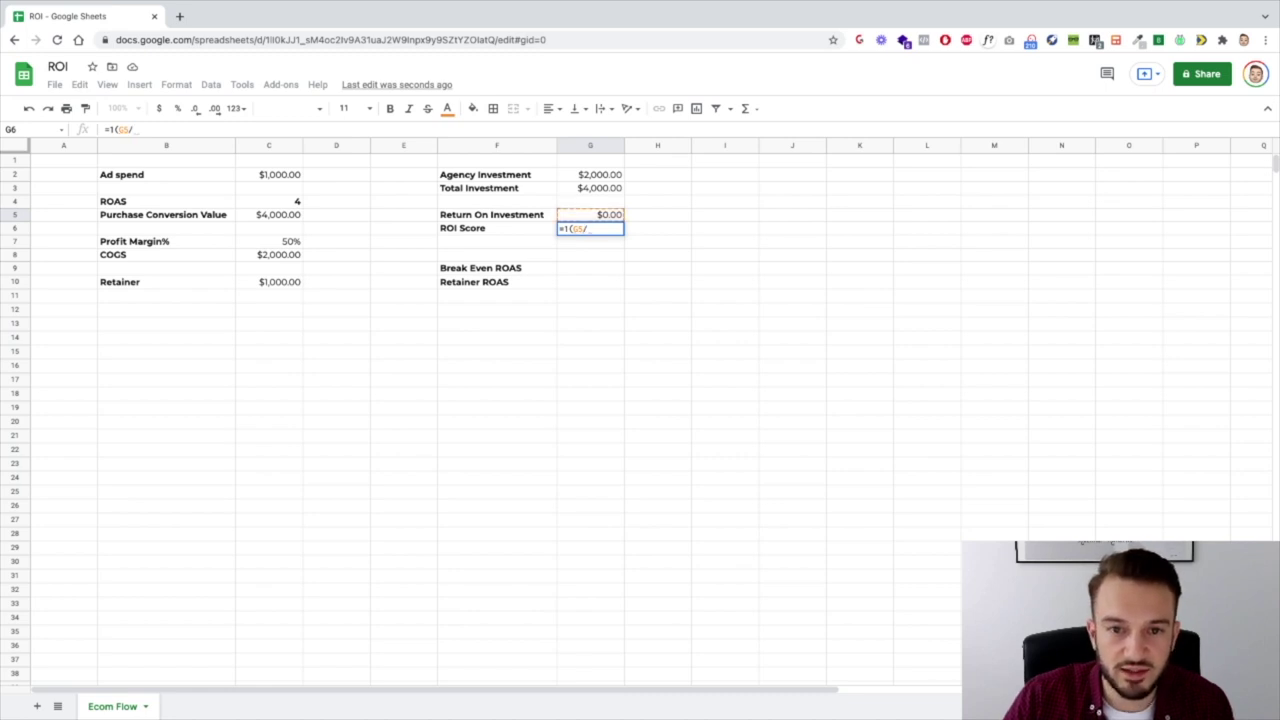
{"action": "type", "text": "G6"}
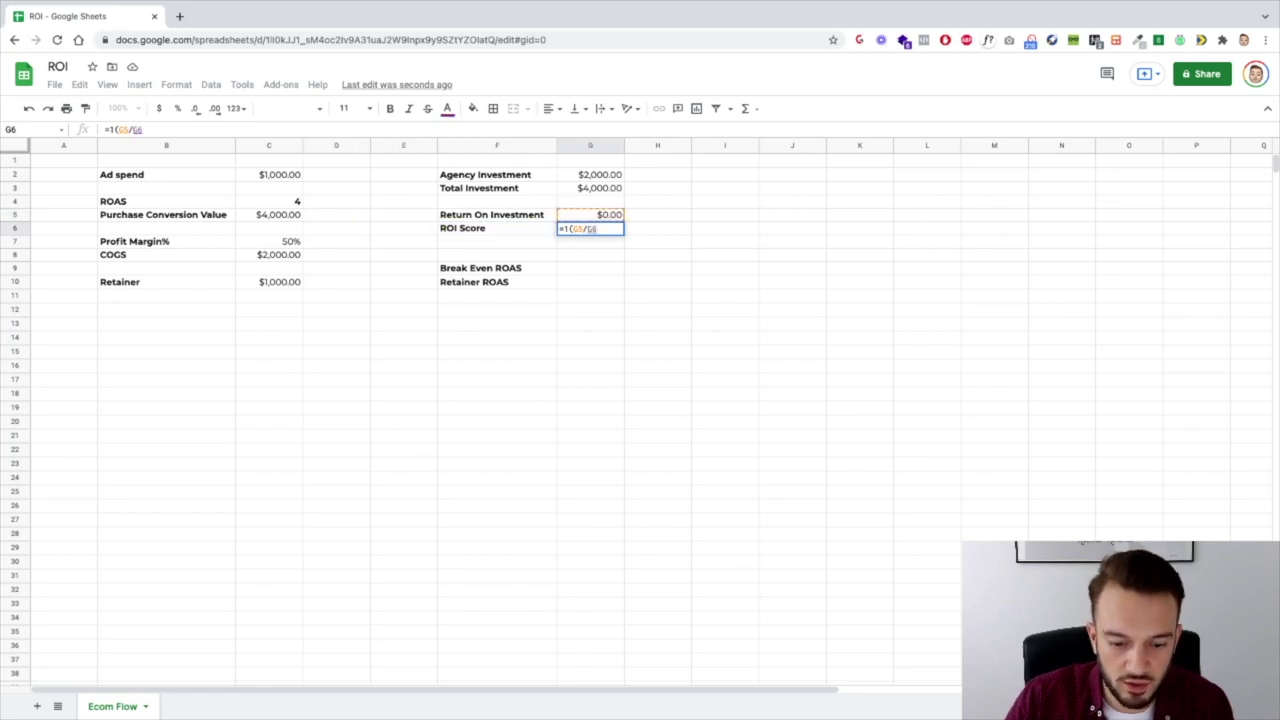
{"action": "left_click", "coordinate": [567, 229]}
{"action": "type", "text": "+"}
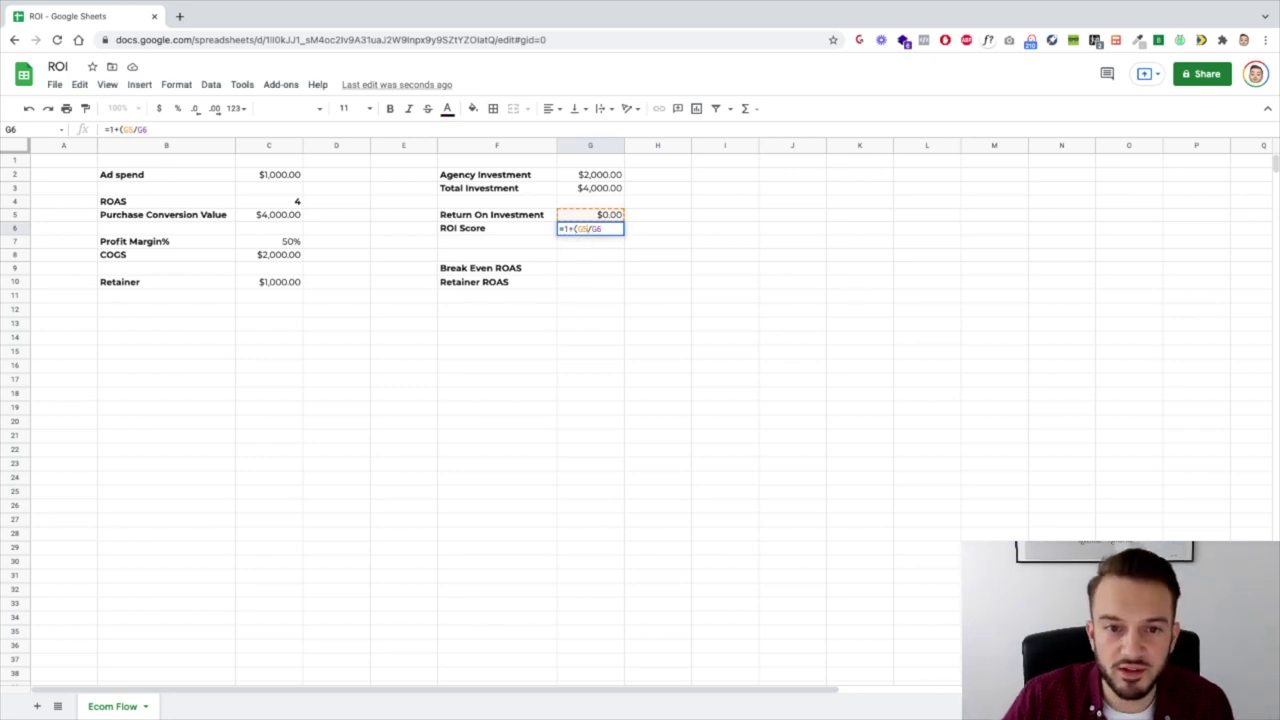
{"action": "key", "text": "BackSpace"}
{"action": "key", "text": "BackSpace"}
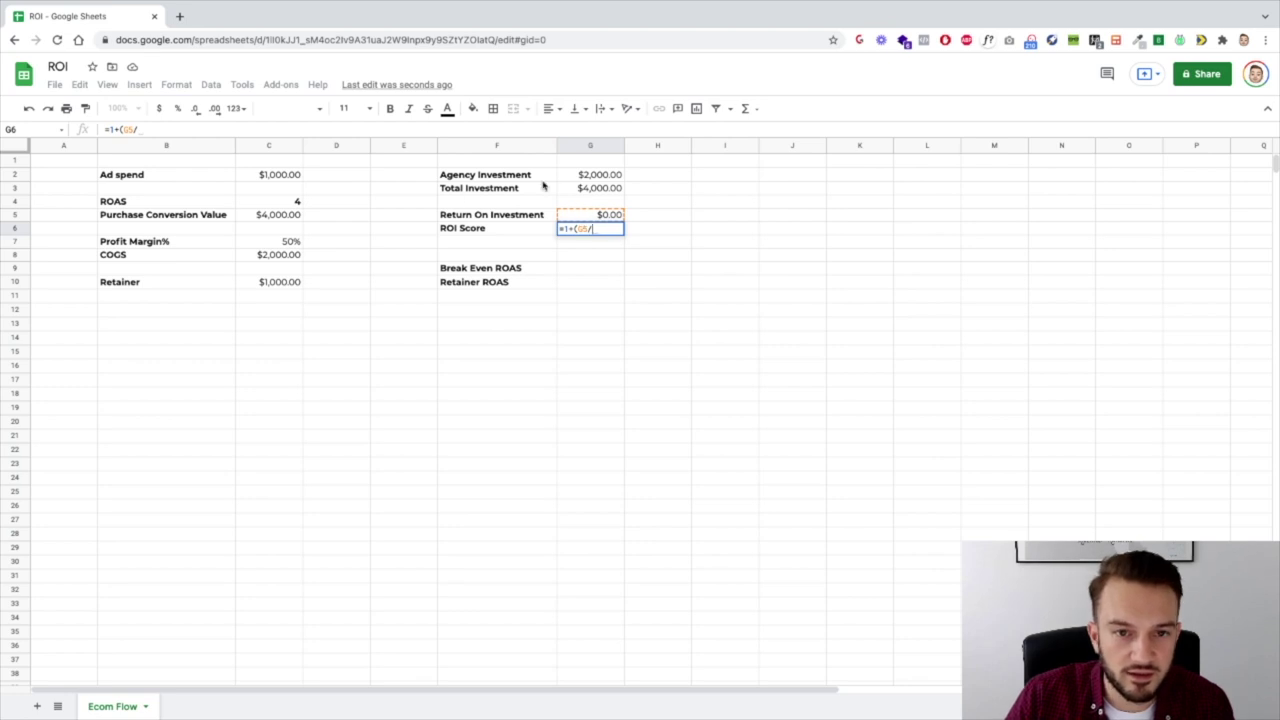
{"action": "left_click", "coordinate": [606, 177]}
{"action": "key", "text": "Return"}
{"action": "key", "text": "Up"}
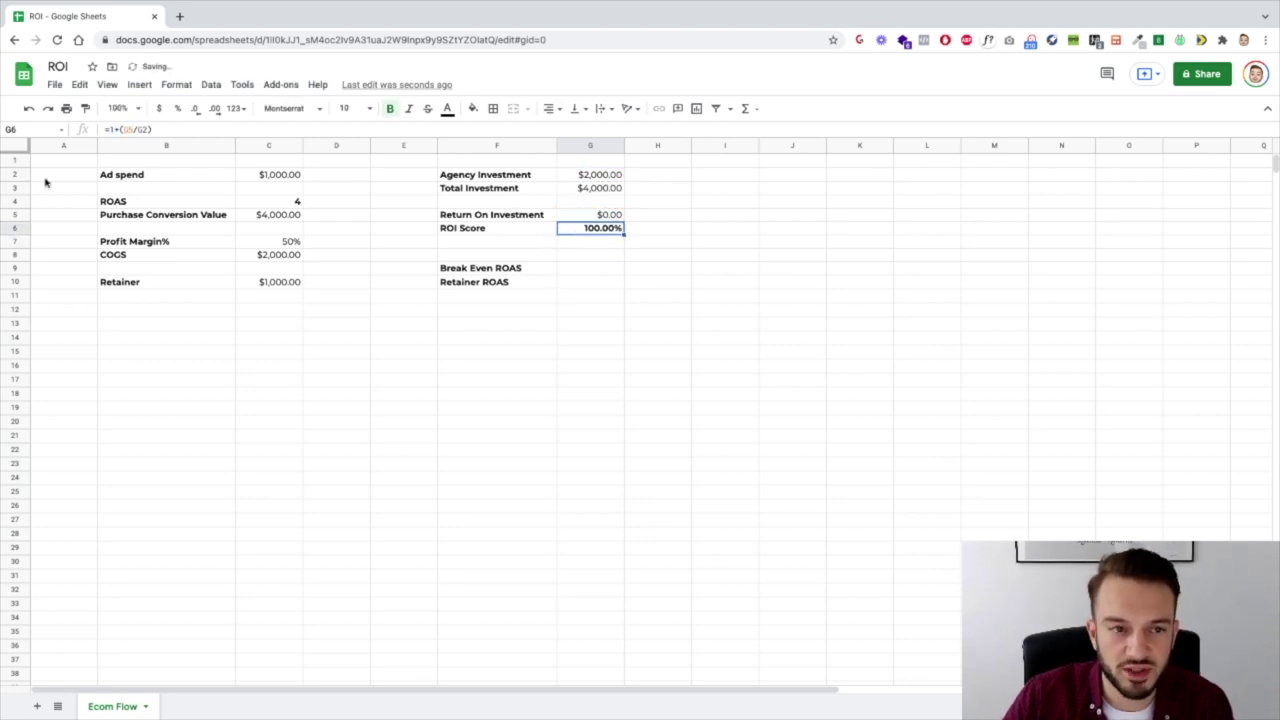
Step: Set the ROAS value in C4 to 4.5 and check its effect on the return on investment and ROI score
{"action": "left_click", "coordinate": [288, 203]}
{"action": "type", "text": "4.5"}
{"action": "key", "text": "Return"}
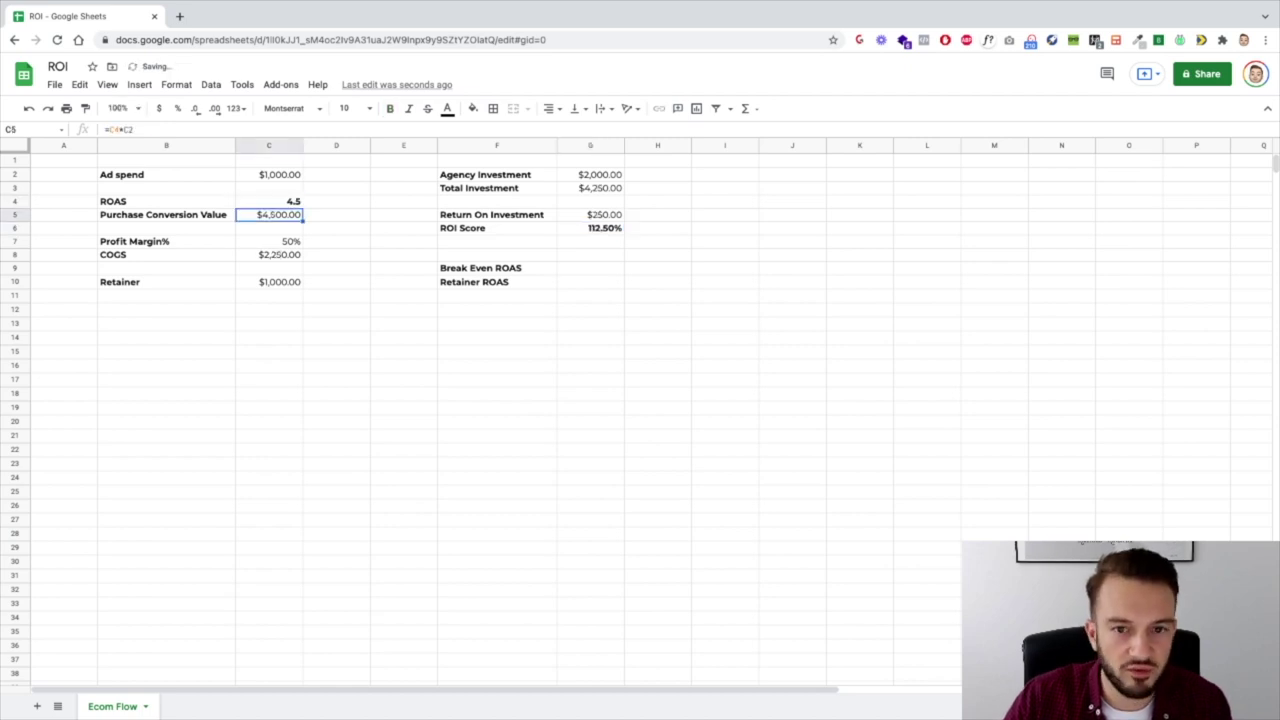
{"action": "left_click", "coordinate": [606, 215]}
{"action": "left_click", "coordinate": [605, 229]}
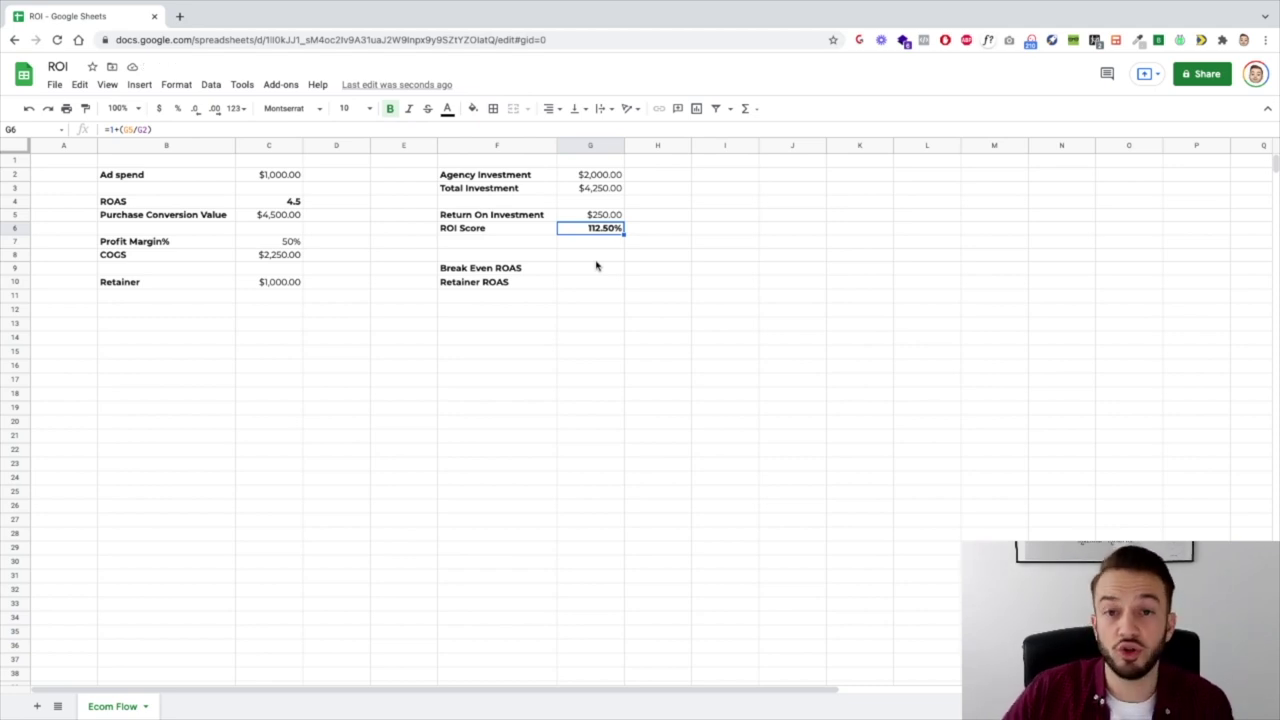
{"action": "key", "text": "Down"}
{"action": "key", "text": "Down"}
{"action": "key", "text": "Down"}
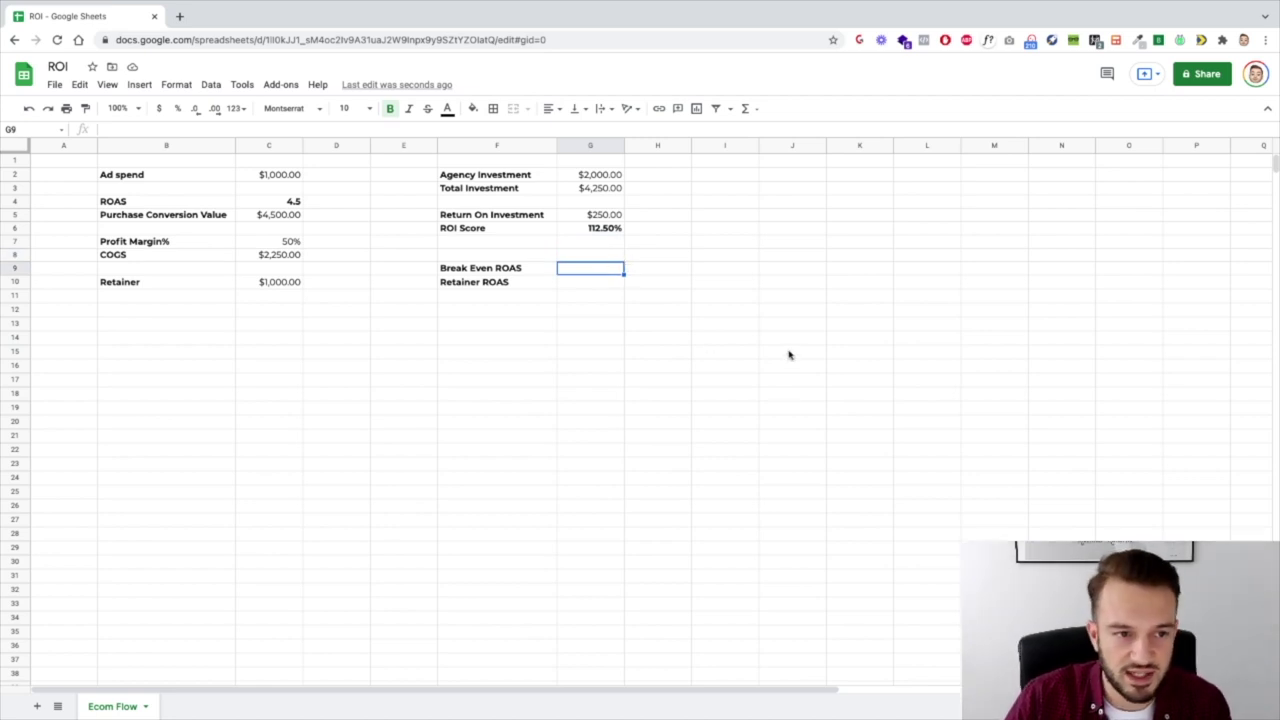
{"action": "left_click", "coordinate": [277, 241]}
{"action": "left_click", "coordinate": [588, 273]}
{"action": "key", "text": "ctrl+b"}
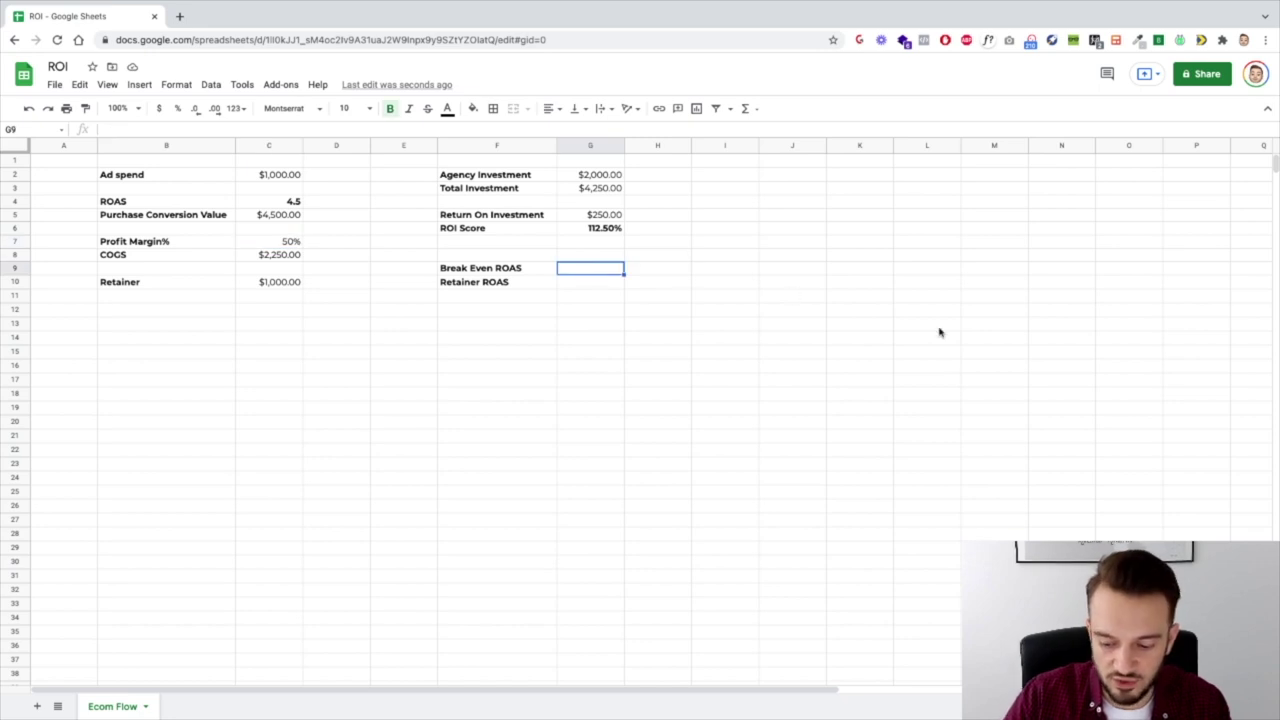
{"action": "type", "text": "1/"}
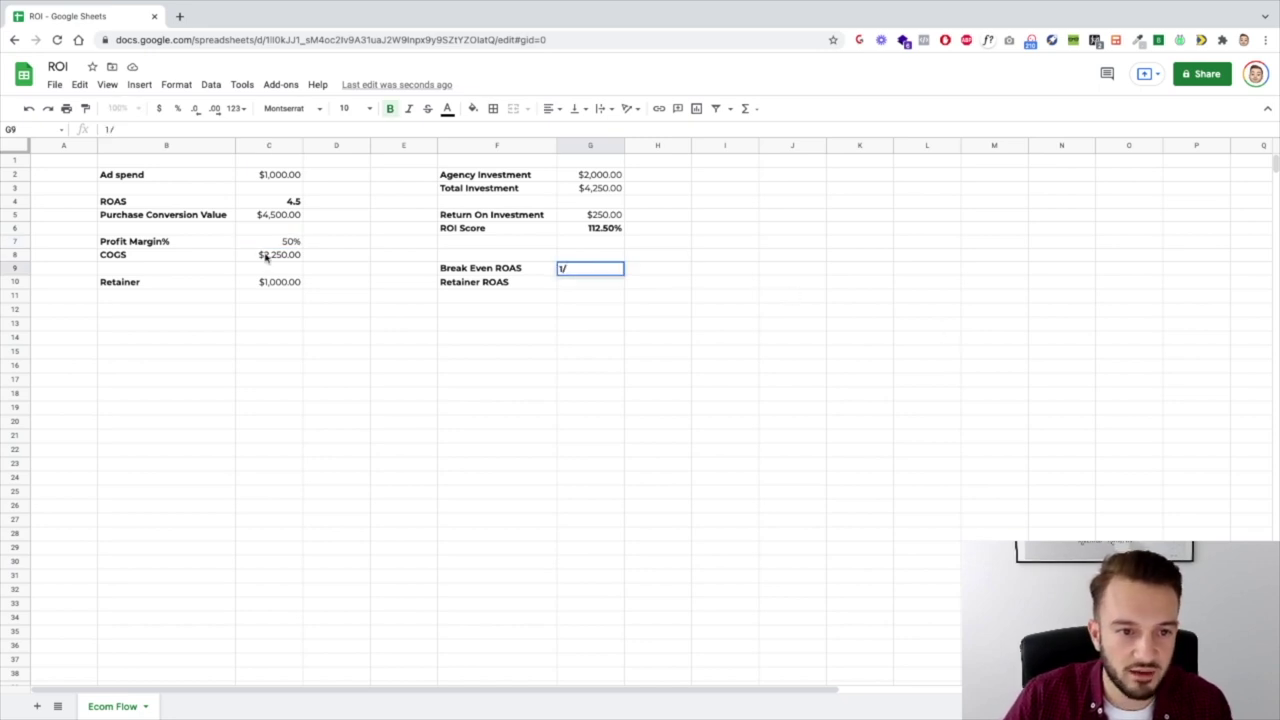
{"action": "left_click", "coordinate": [274, 241]}
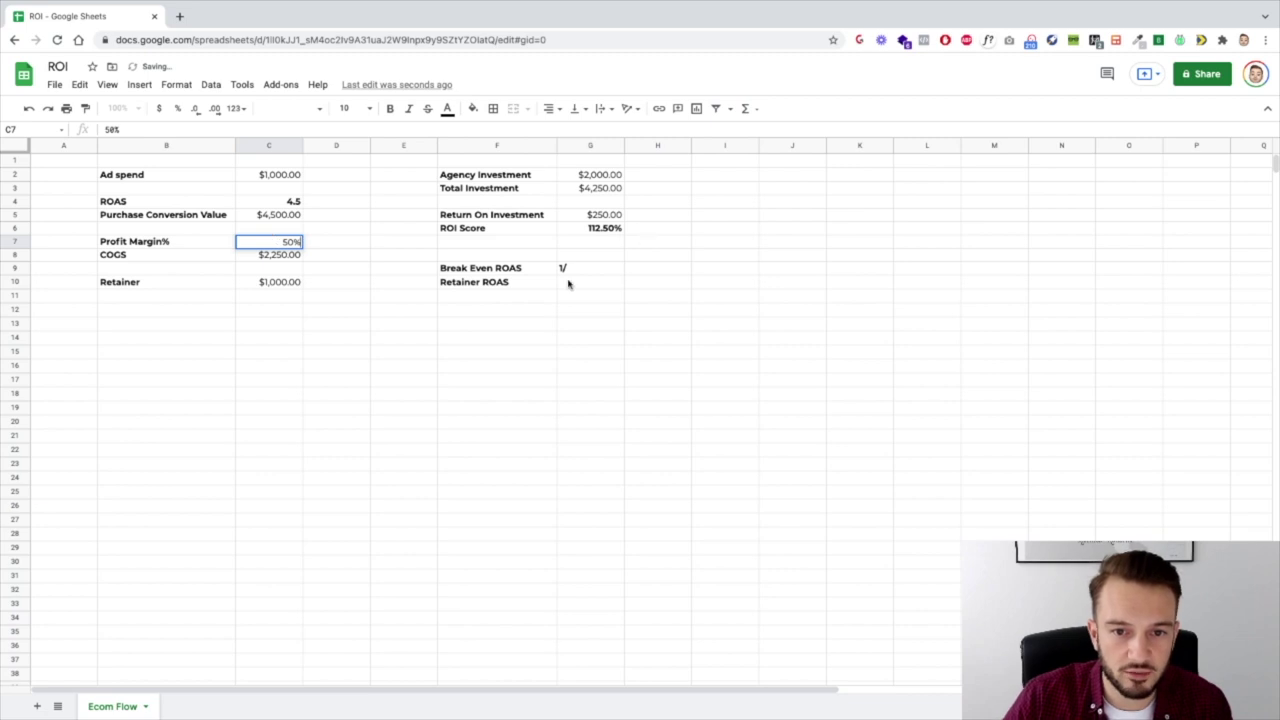
Step: Calculate the break-even ROAS in G9 by dividing 1 by the profit margin with the formula =1/C7
{"action": "left_click", "coordinate": [569, 270]}
{"action": "type", "text": "=1/"}
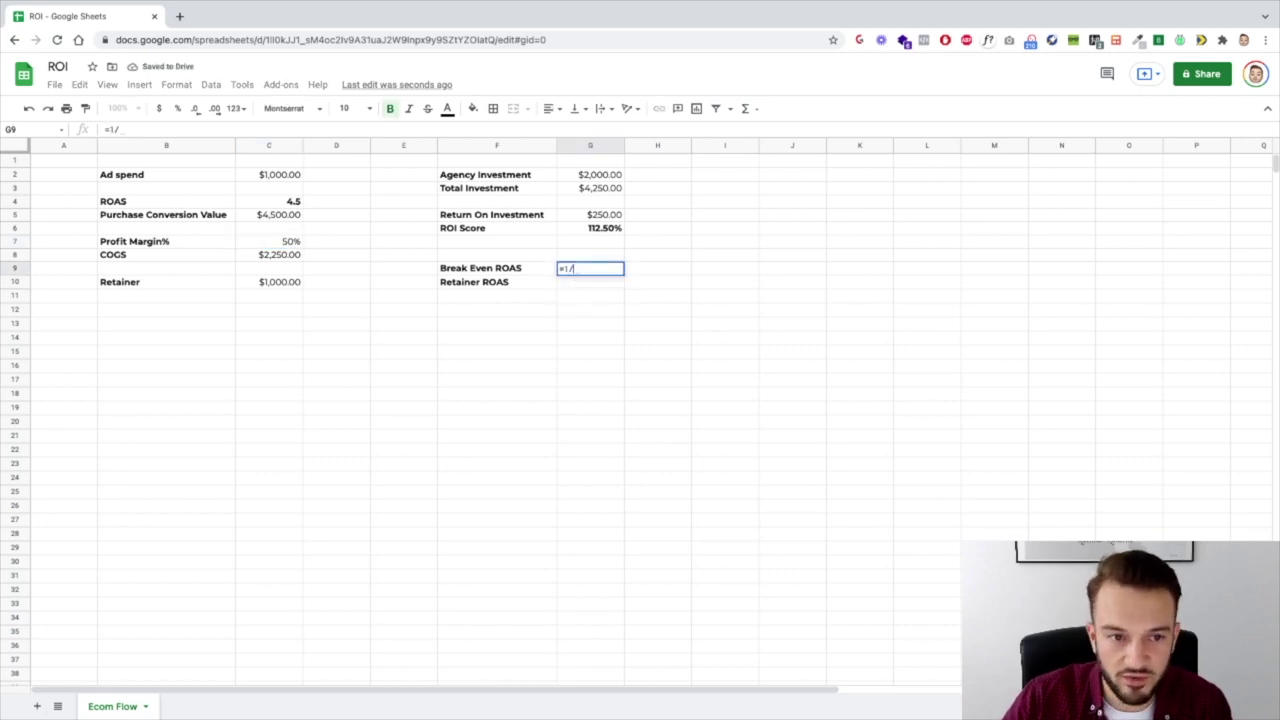
{"action": "key", "text": "Left"}
{"action": "key", "text": "Left"}
{"action": "key", "text": "Left"}
{"action": "key", "text": "Up"}
{"action": "key", "text": "Left"}
{"action": "key", "text": "Up"}
{"action": "key", "text": "Return"}
{"action": "key", "text": "Up"}
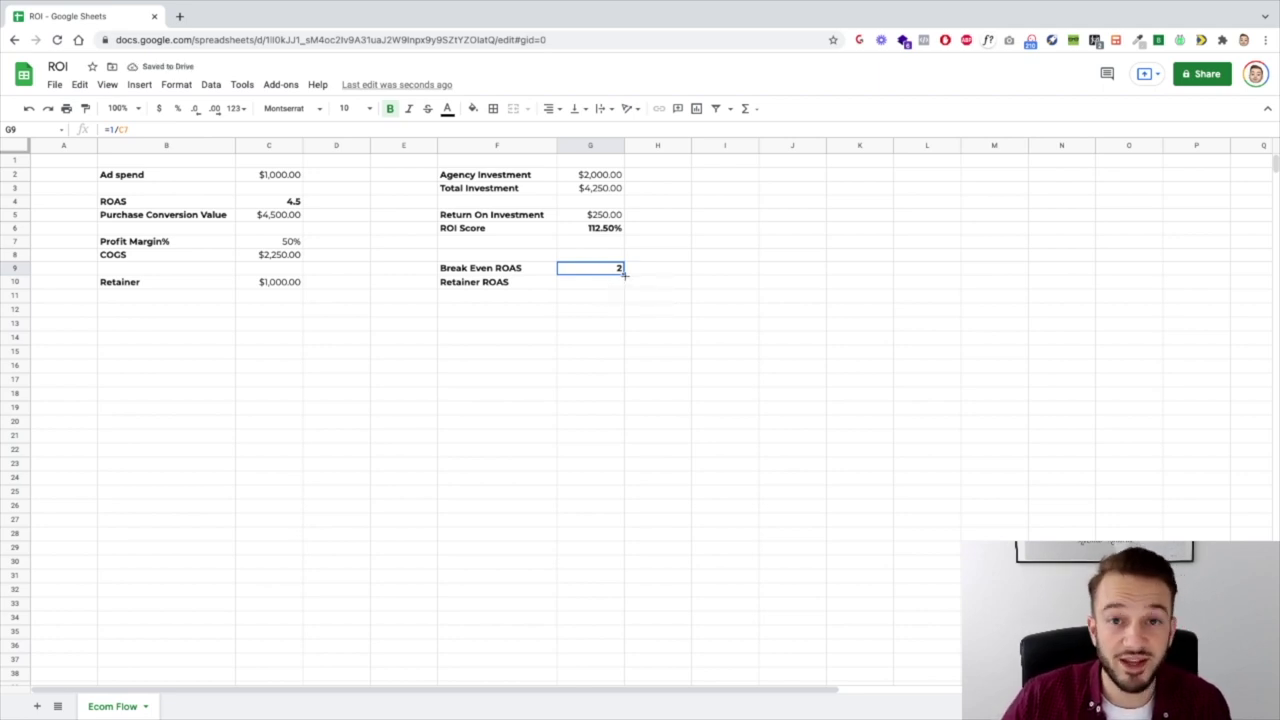
Step: Set the ROAS value in C4 to 1.8 and check the return on investment in G5
{"action": "left_click", "coordinate": [290, 204]}
{"action": "type", "text": "1.8"}
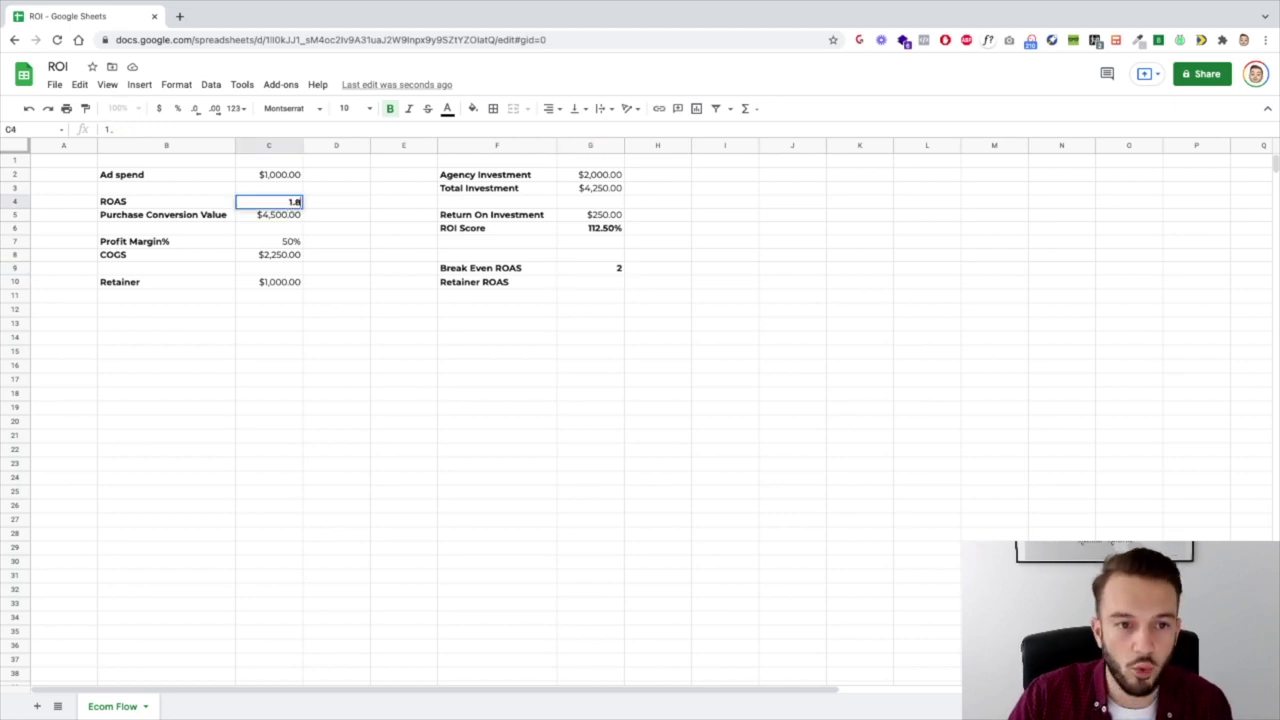
{"action": "key", "text": "Return"}
{"action": "key", "text": "Up"}
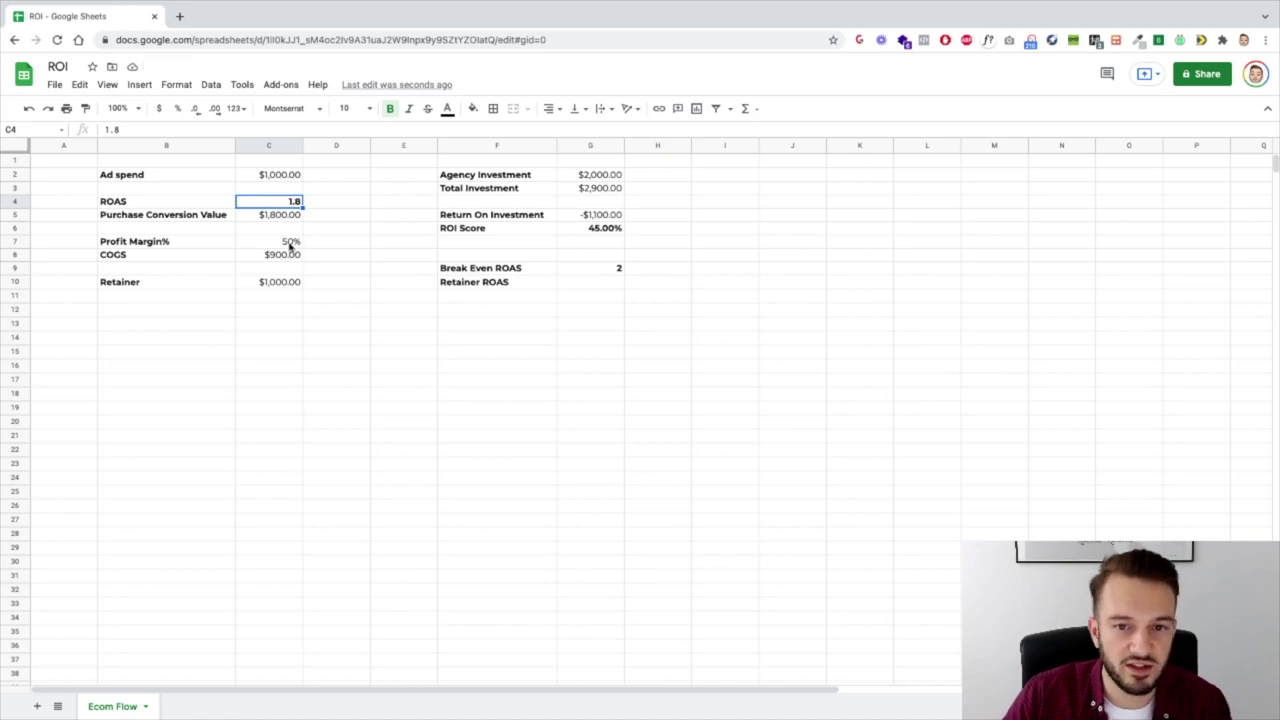
{"action": "left_click", "coordinate": [597, 217]}
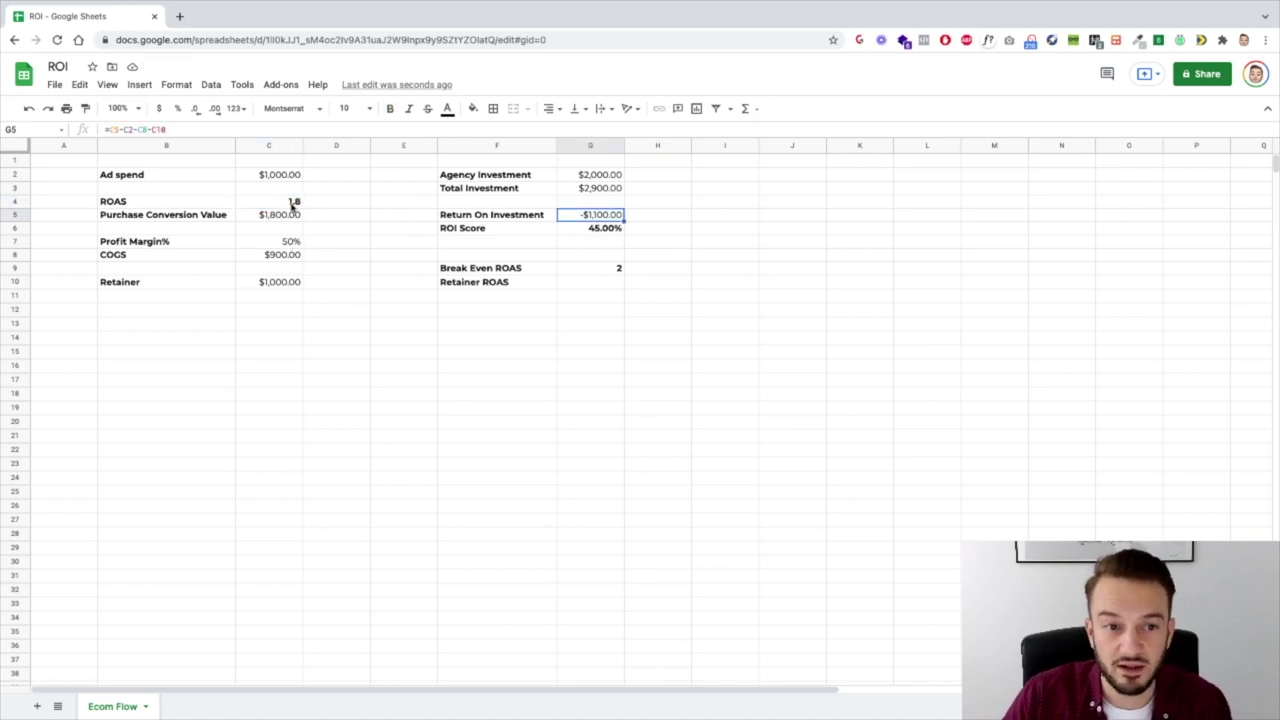
Step: Set the ROAS value in C4 to 3
{"action": "left_click", "coordinate": [291, 204]}
{"action": "key", "text": "Delete"}
{"action": "type", "text": "4"}
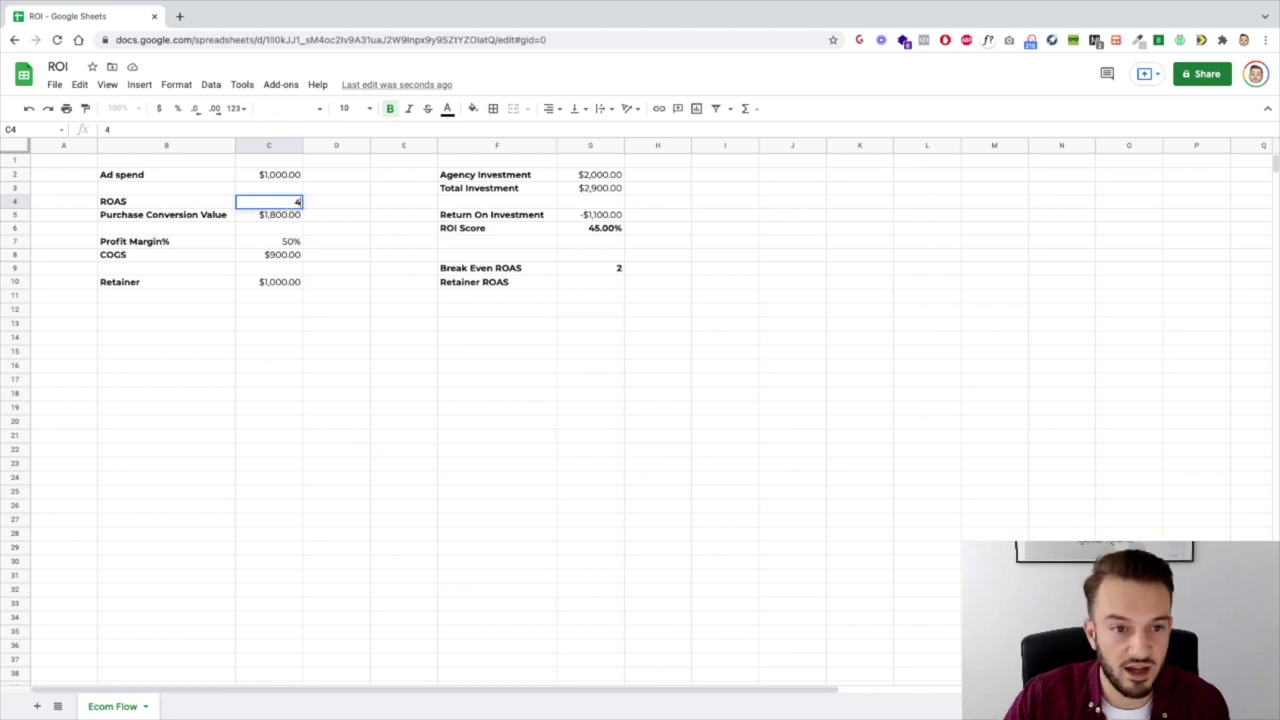
{"action": "key", "text": "Return"}
Step: Clear the retainer in C10 to check the return on investment in G5 without it, and undo the deletion
{"action": "left_click", "coordinate": [290, 285]}
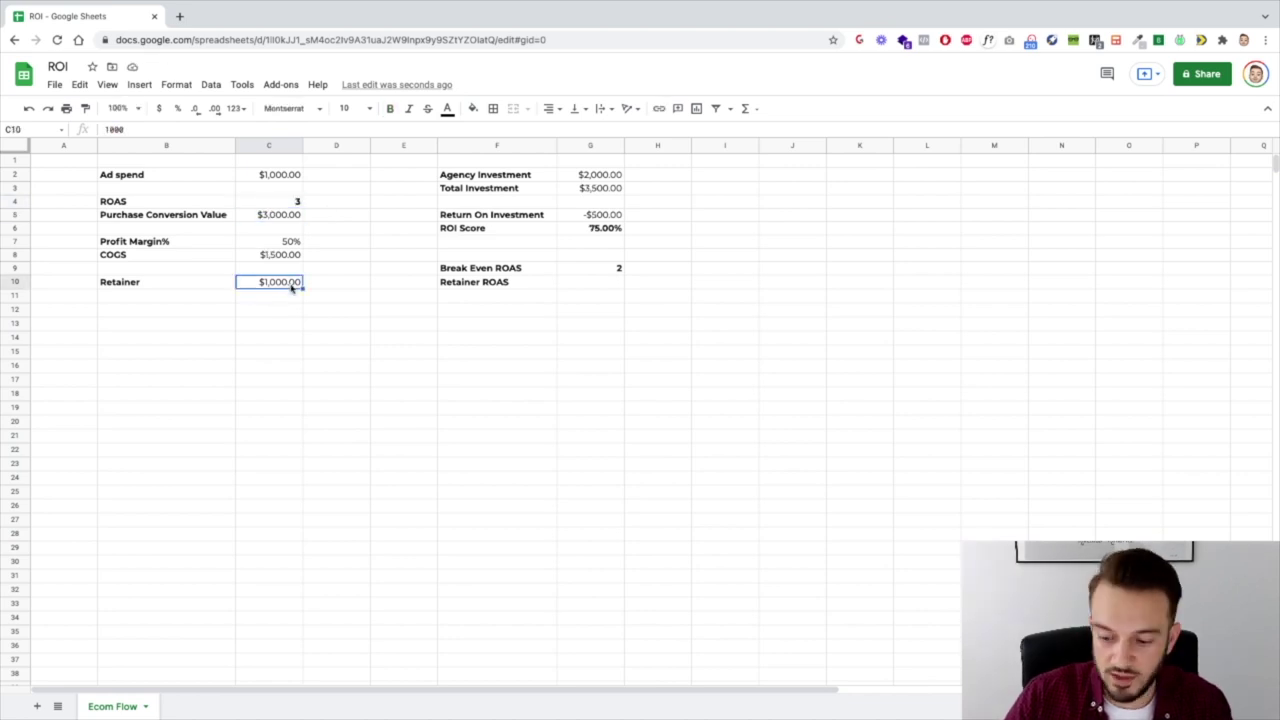
{"action": "key", "text": "Delete"}
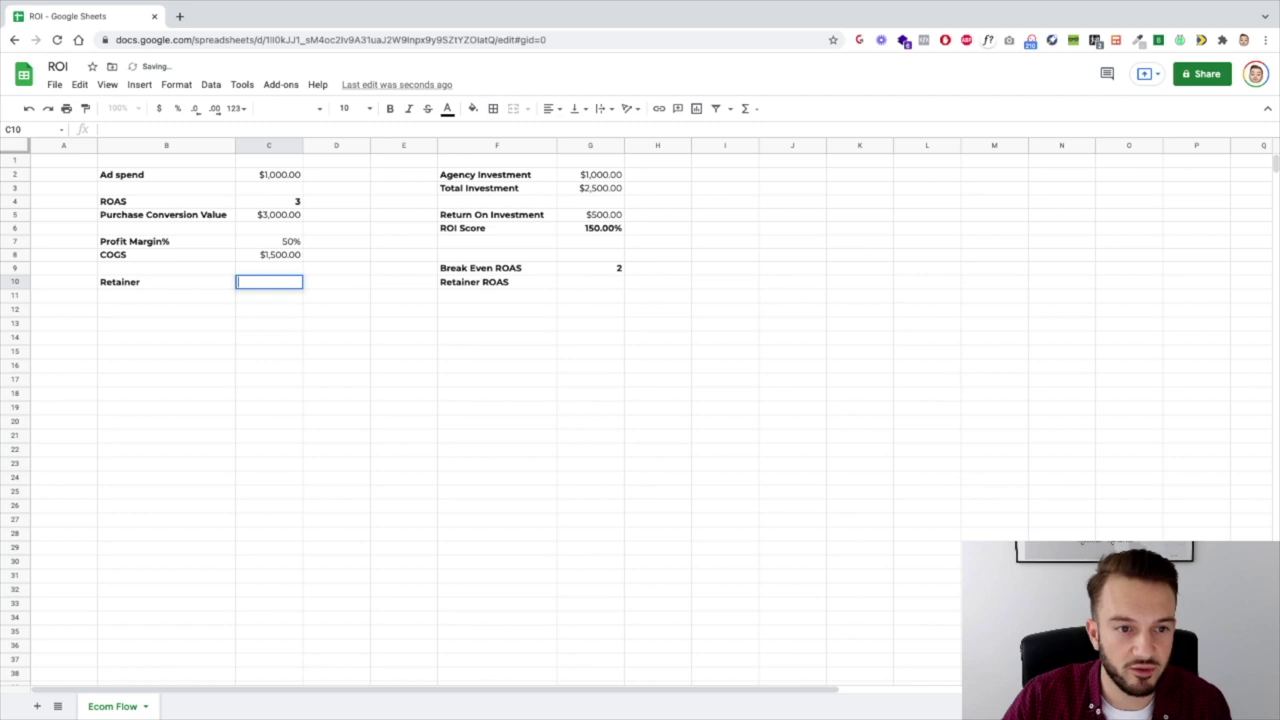
{"action": "left_click", "coordinate": [588, 215]}
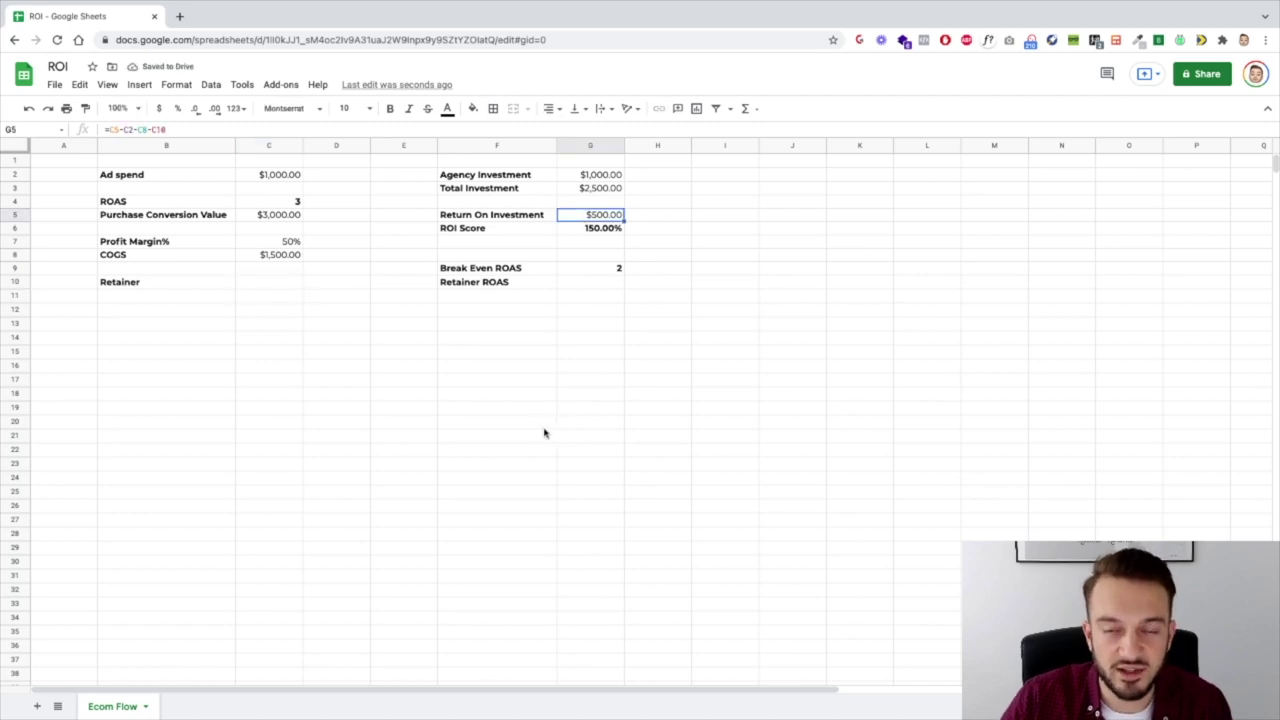
{"action": "key", "text": "ctrl+z"}
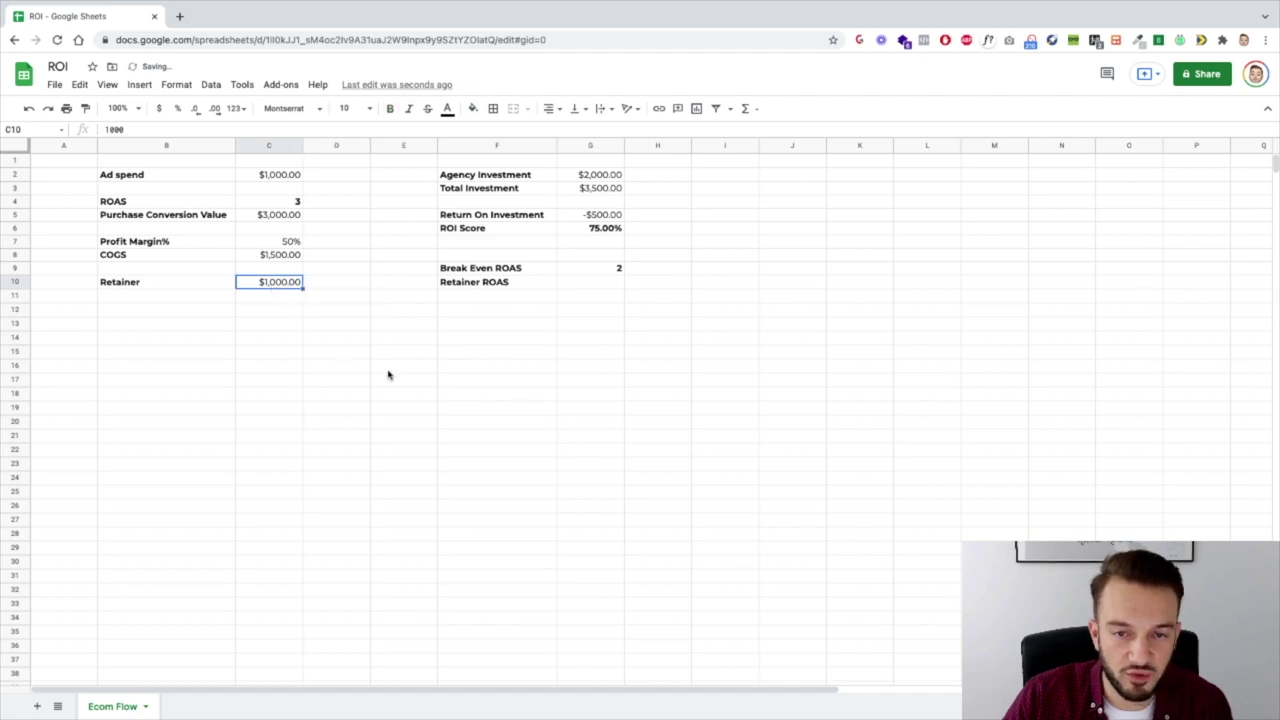
Step: Calculate the retainer ROAS in G10 by dividing the agency investment by ad spend times profit margin, using =G2/(C2*C7)
{"action": "left_click", "coordinate": [457, 270]}
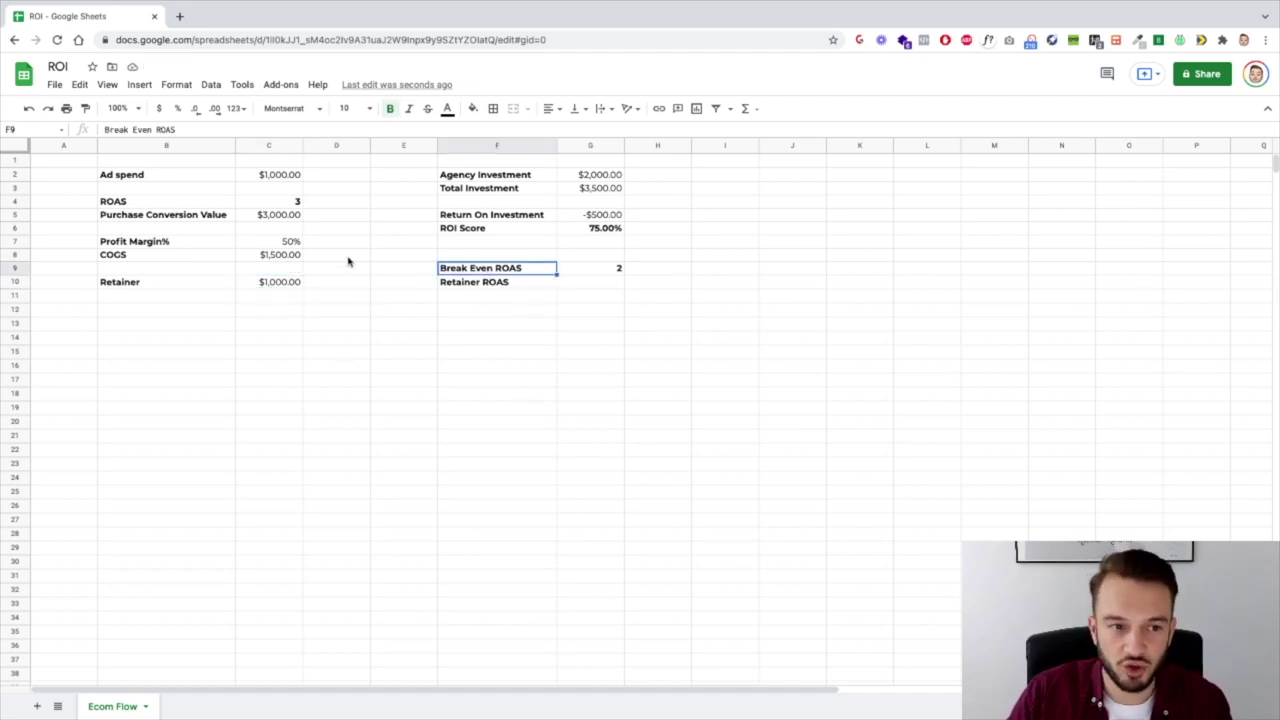
{"action": "left_click", "coordinate": [588, 284]}
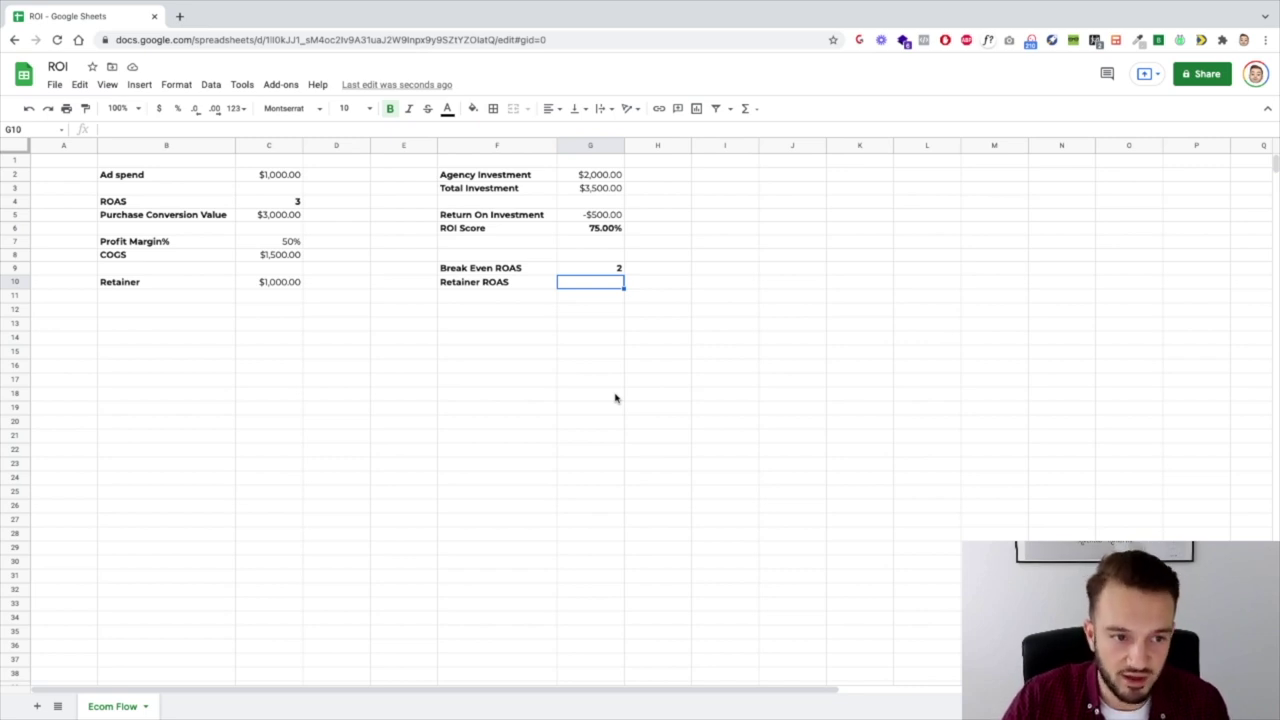
{"action": "type", "text": "="}
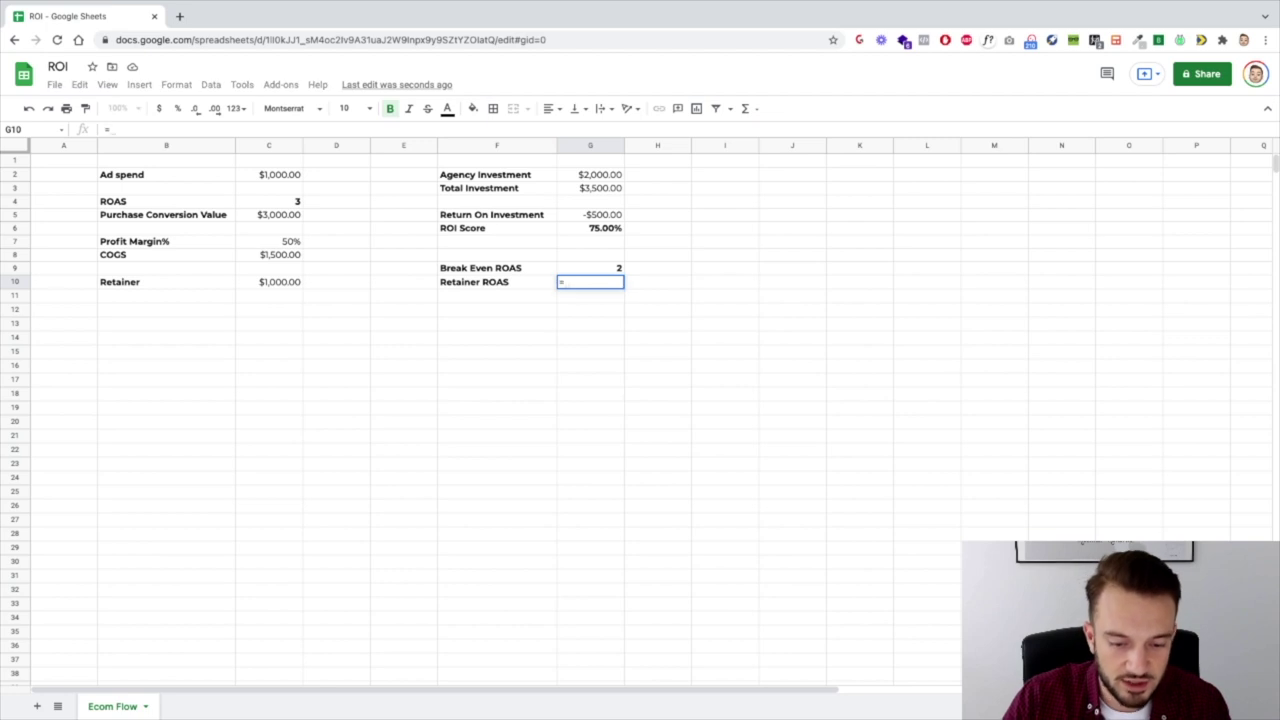
{"action": "key", "text": "Up"}
{"action": "key", "text": "Up"}
{"action": "key", "text": "Up"}
{"action": "key", "text": "Up"}
{"action": "key", "text": "Up"}
{"action": "key", "text": "Up"}
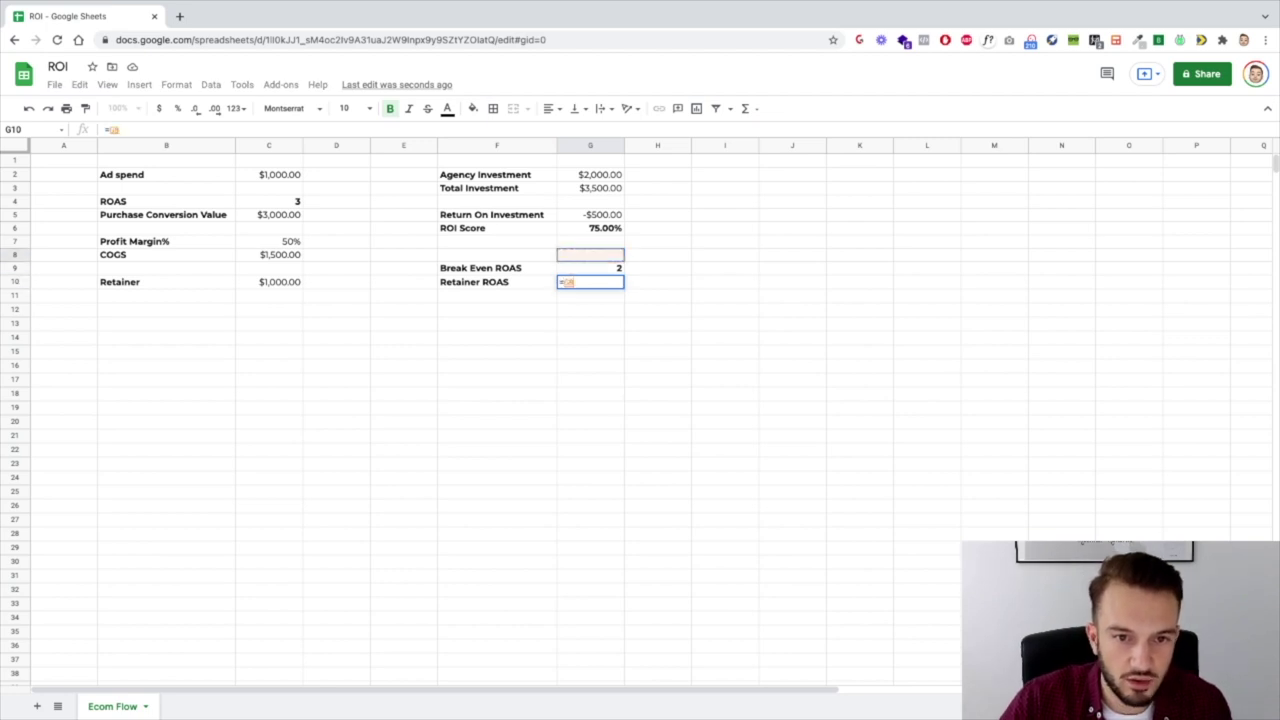
{"action": "key", "text": "Up"}
{"action": "key", "text": "Up"}
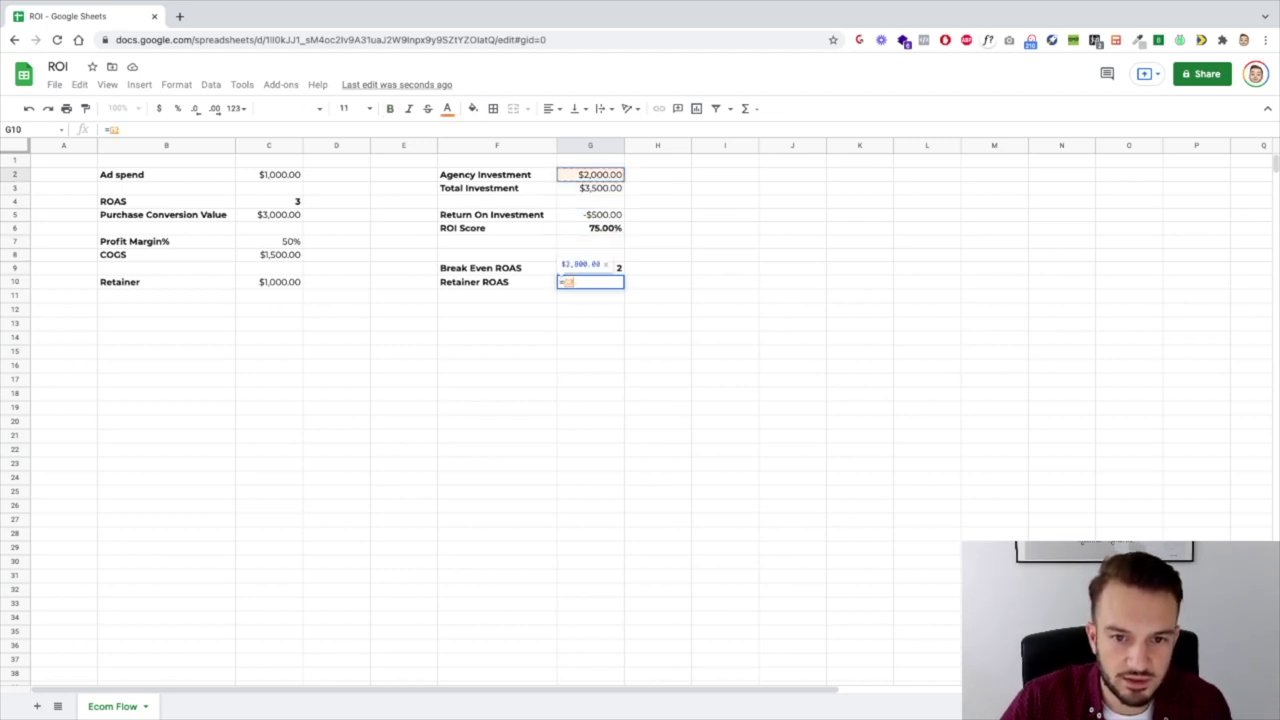
{"action": "type", "text": "/"}
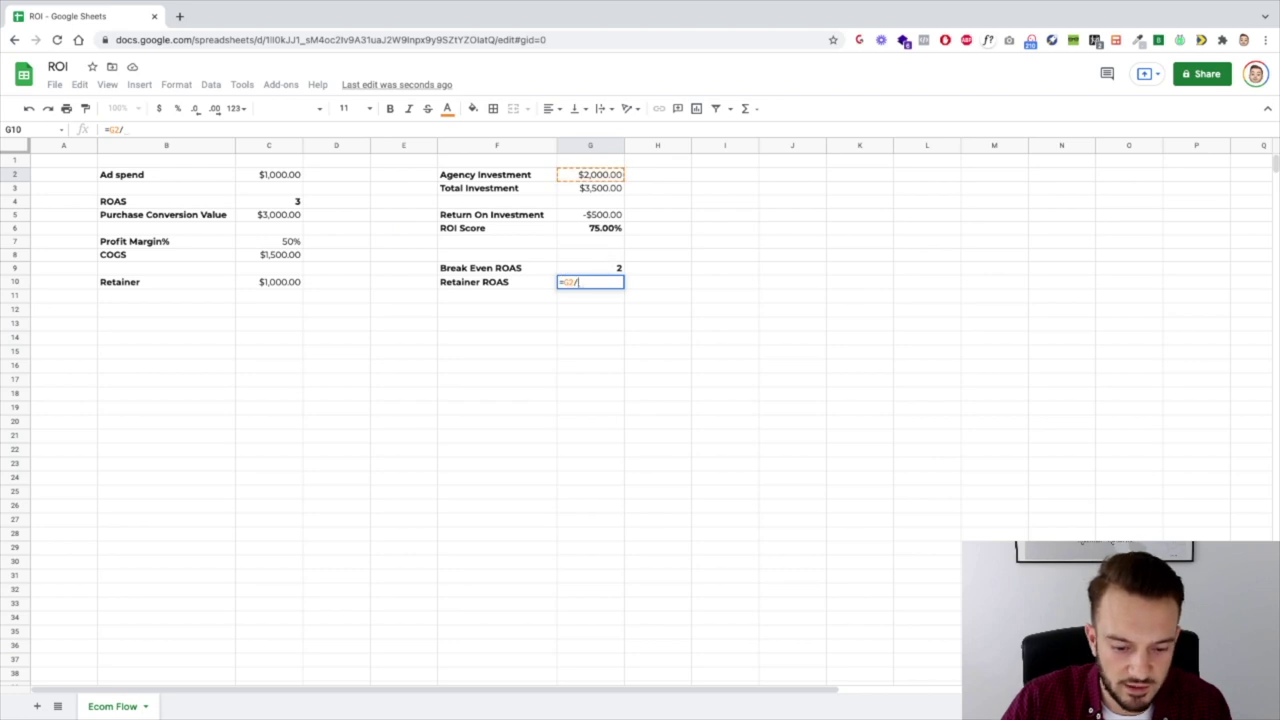
{"action": "type", "text": "("}
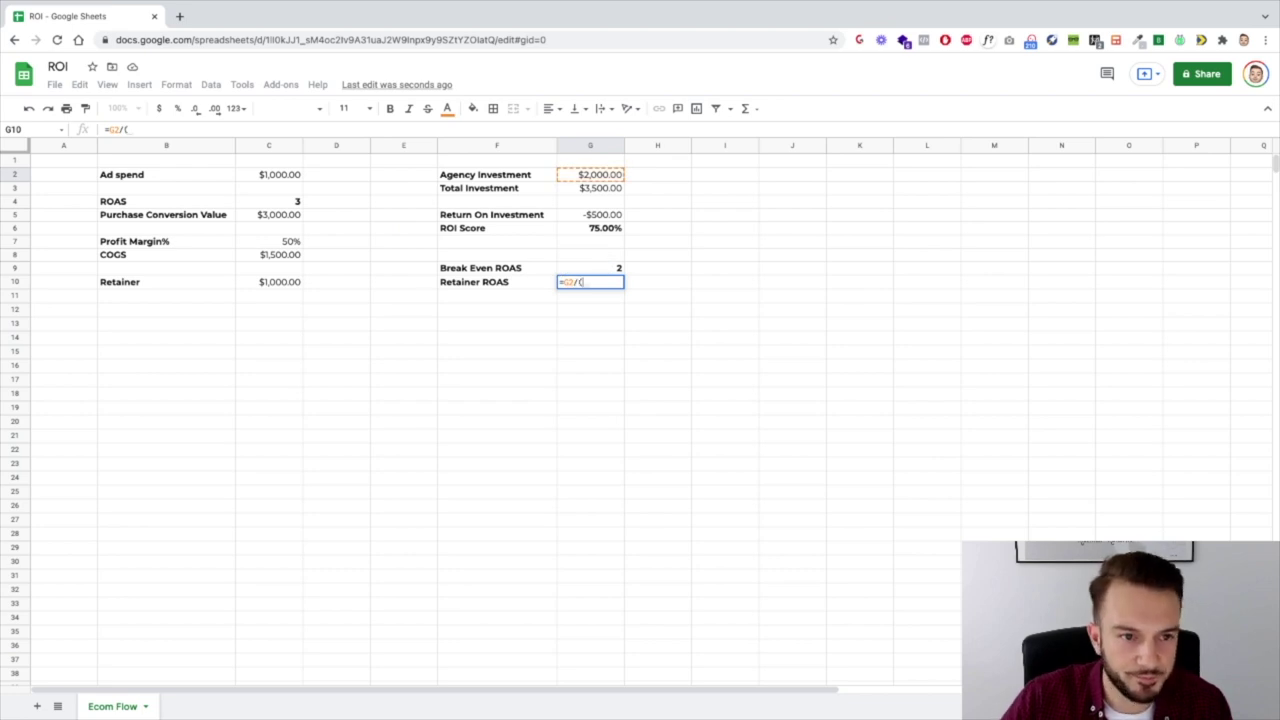
{"action": "key", "text": "Left"}
{"action": "key", "text": "Left"}
{"action": "key", "text": "Left"}
{"action": "key", "text": "Up"}
{"action": "key", "text": "Up"}
{"action": "key", "text": "Up"}
{"action": "key", "text": "Up"}
{"action": "key", "text": "Up"}
{"action": "key", "text": "Up"}
{"action": "key", "text": "Up"}
{"action": "key", "text": "Left"}
{"action": "key", "text": "Up"}
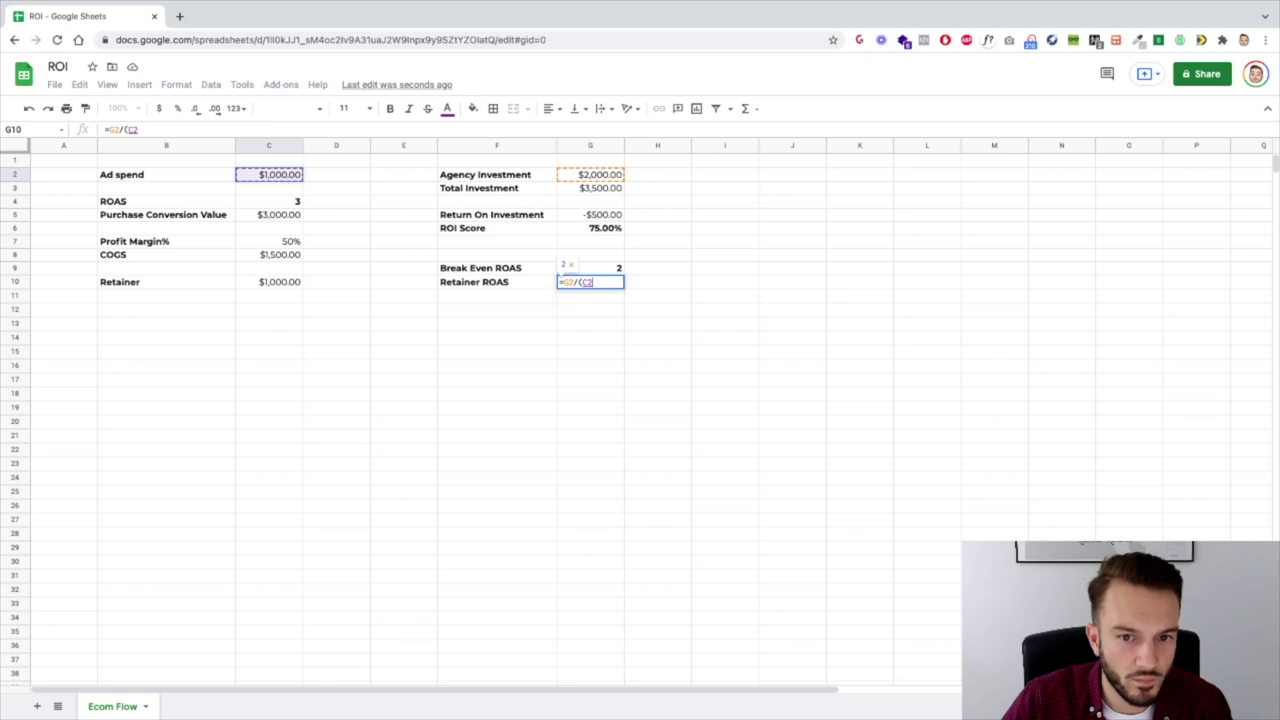
{"action": "type", "text": "*"}
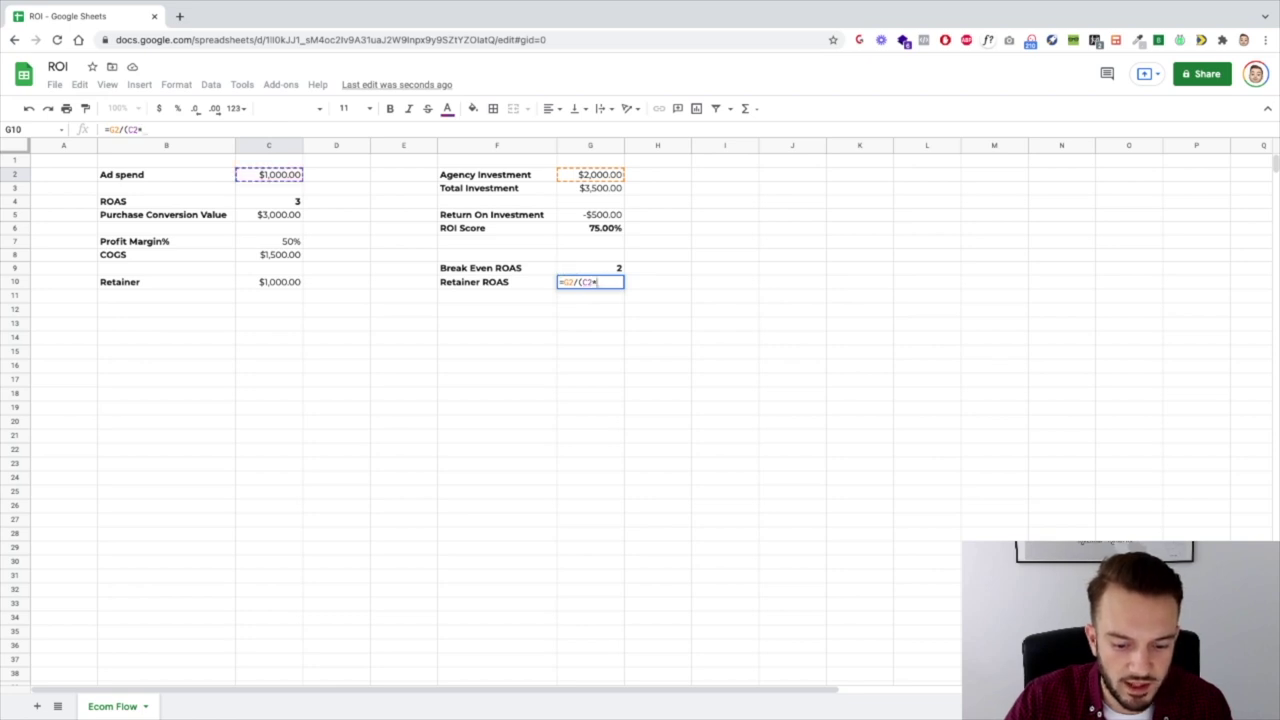
{"action": "key", "text": "Down"}
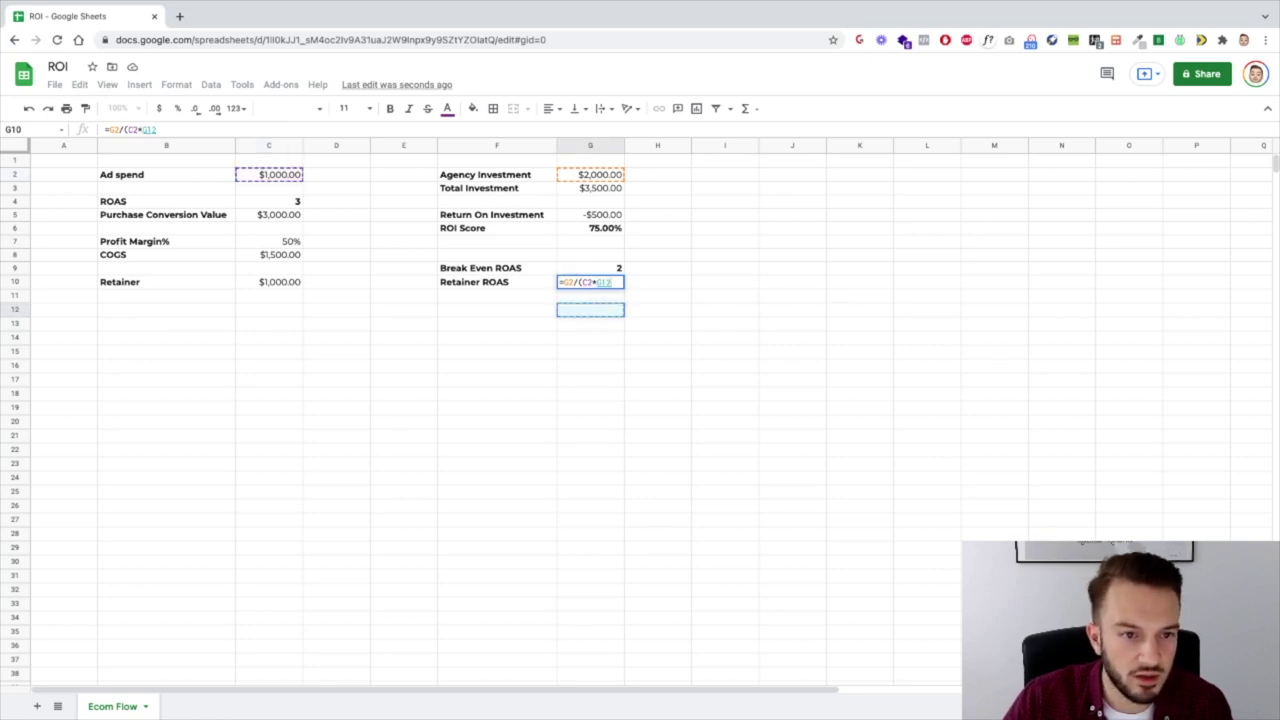
{"action": "key", "text": "Up"}
{"action": "key", "text": "Up"}
{"action": "key", "text": "Up"}
{"action": "key", "text": "Left"}
{"action": "key", "text": "Left"}
{"action": "key", "text": "Left"}
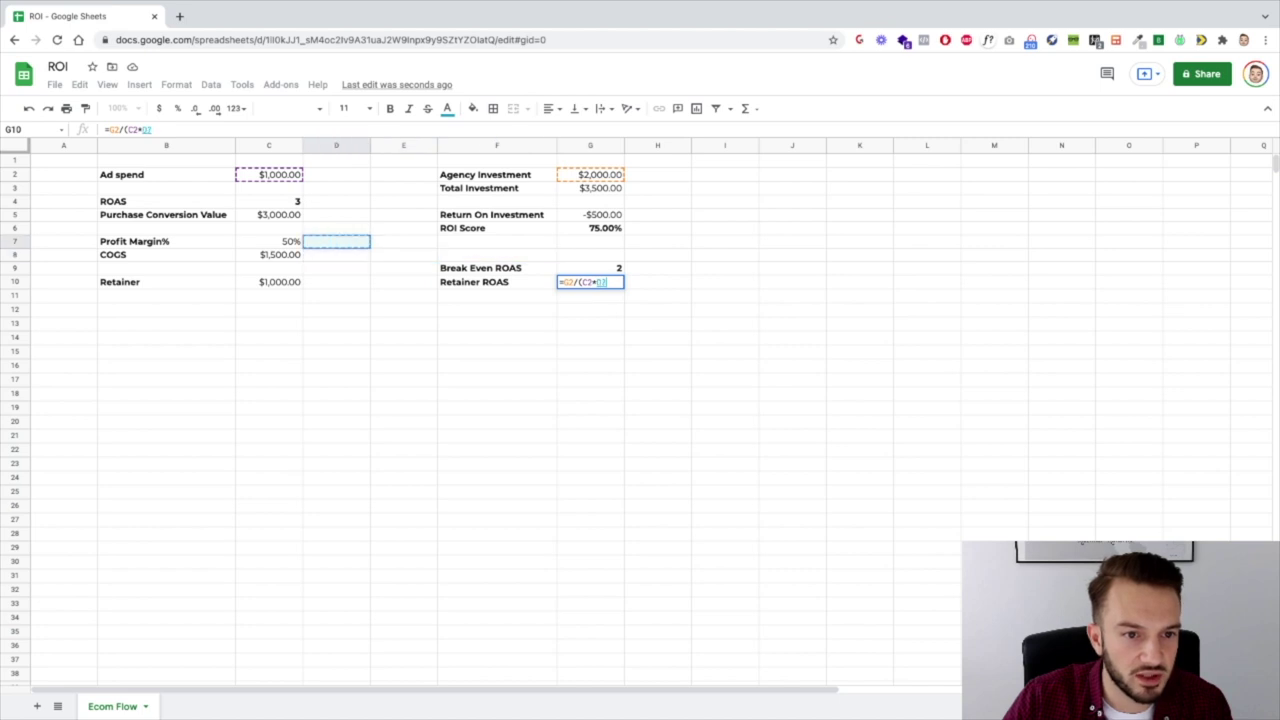
{"action": "key", "text": "Left"}
{"action": "key", "text": "Return"}
{"action": "key", "text": "Up"}
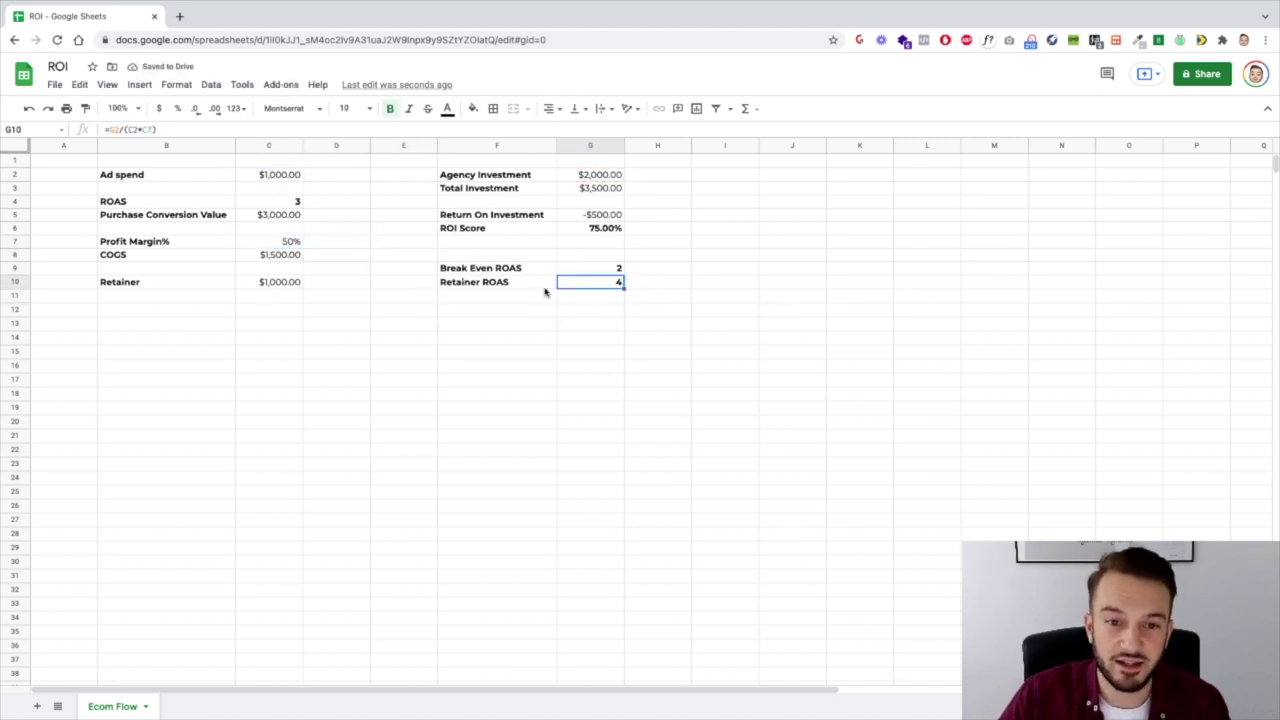
{"action": "left_click", "coordinate": [494, 311]}
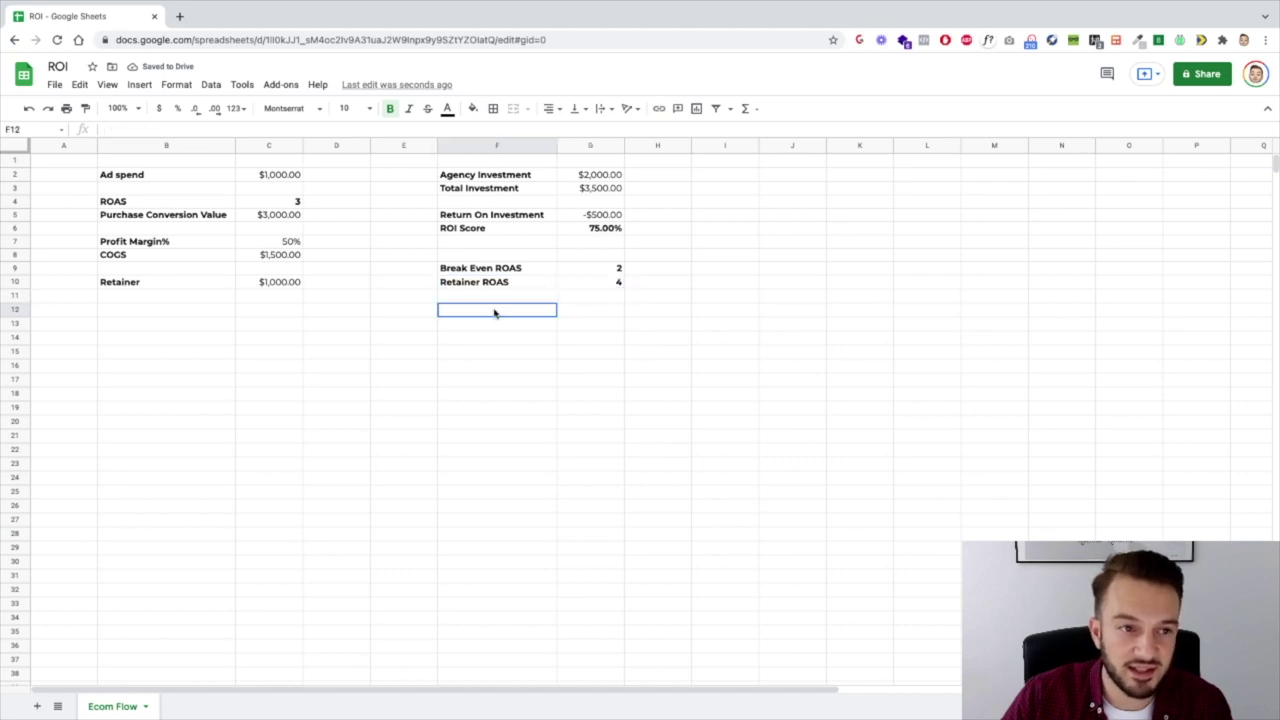
{"action": "left_click", "coordinate": [572, 287]}
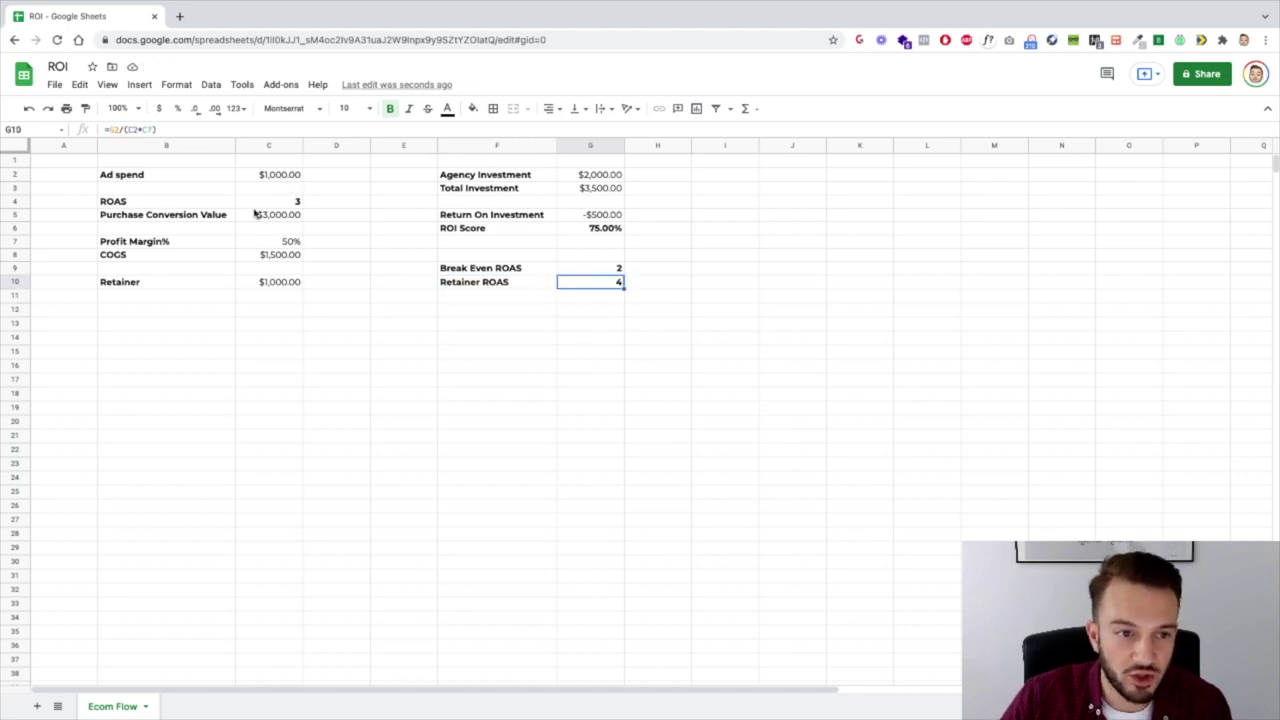
Step: Set the profit margin in C7 to 30% and check the break-even ROAS in G9 and the retainer ROAS in G10
{"action": "left_click", "coordinate": [280, 247]}
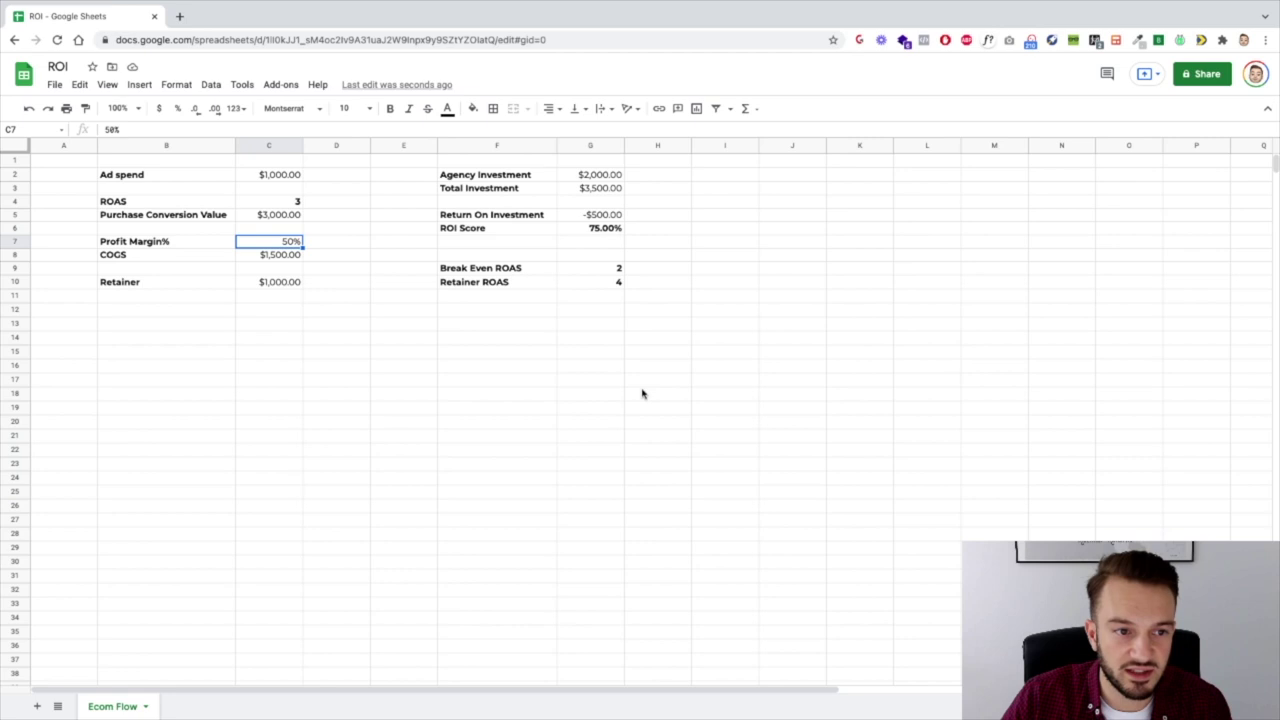
{"action": "type", "text": "30"}
{"action": "key", "text": "Return"}
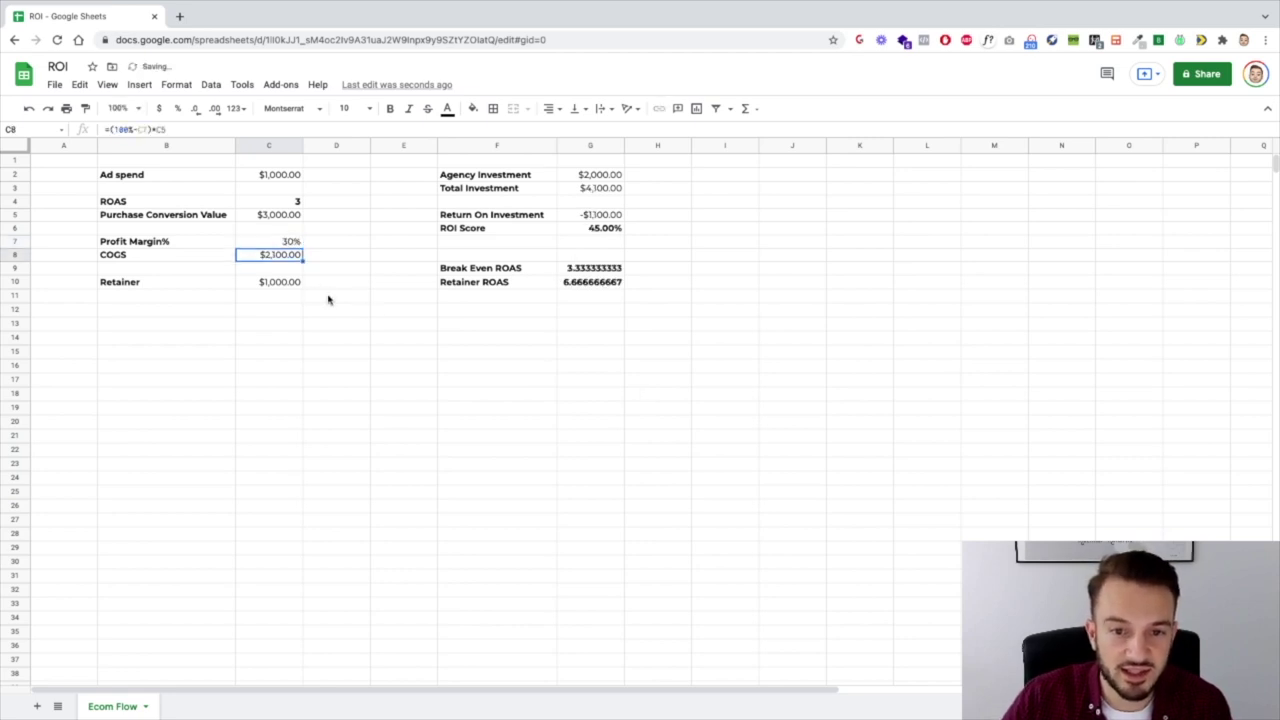
{"action": "left_click", "coordinate": [594, 285]}
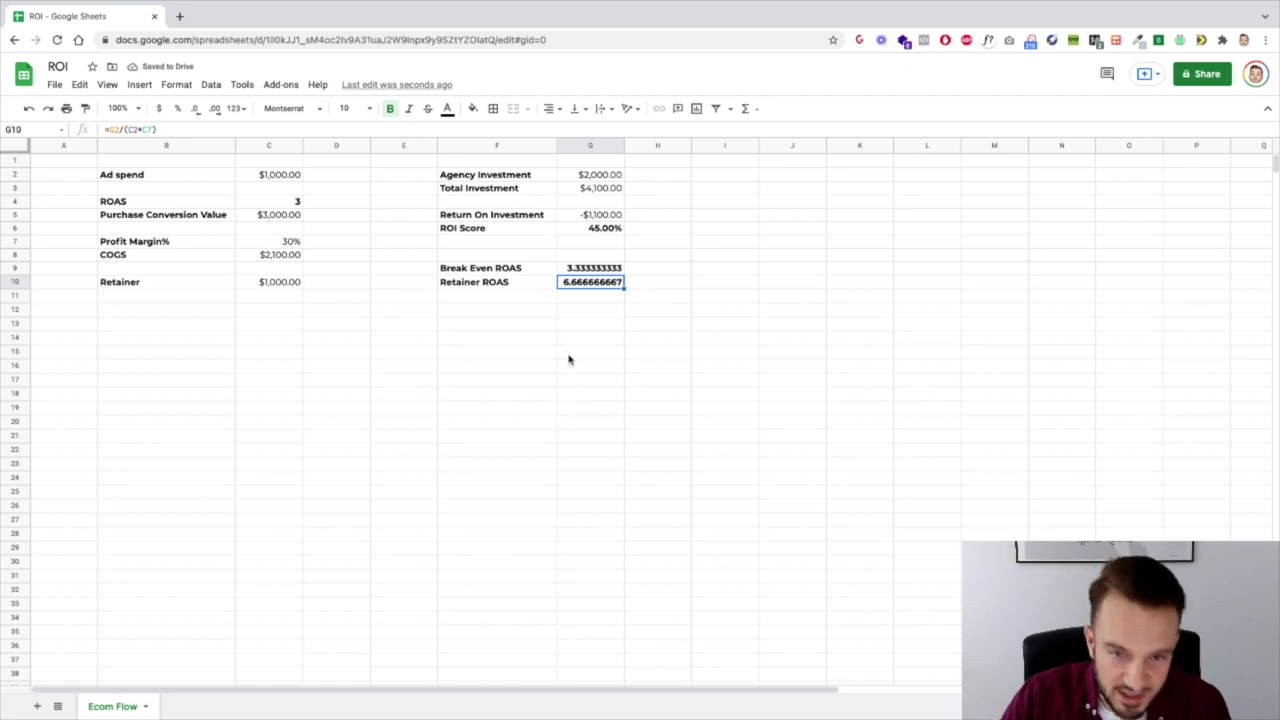
{"action": "left_click", "coordinate": [571, 273]}
{"action": "left_click", "coordinate": [568, 286]}
{"action": "left_click", "coordinate": [274, 282]}
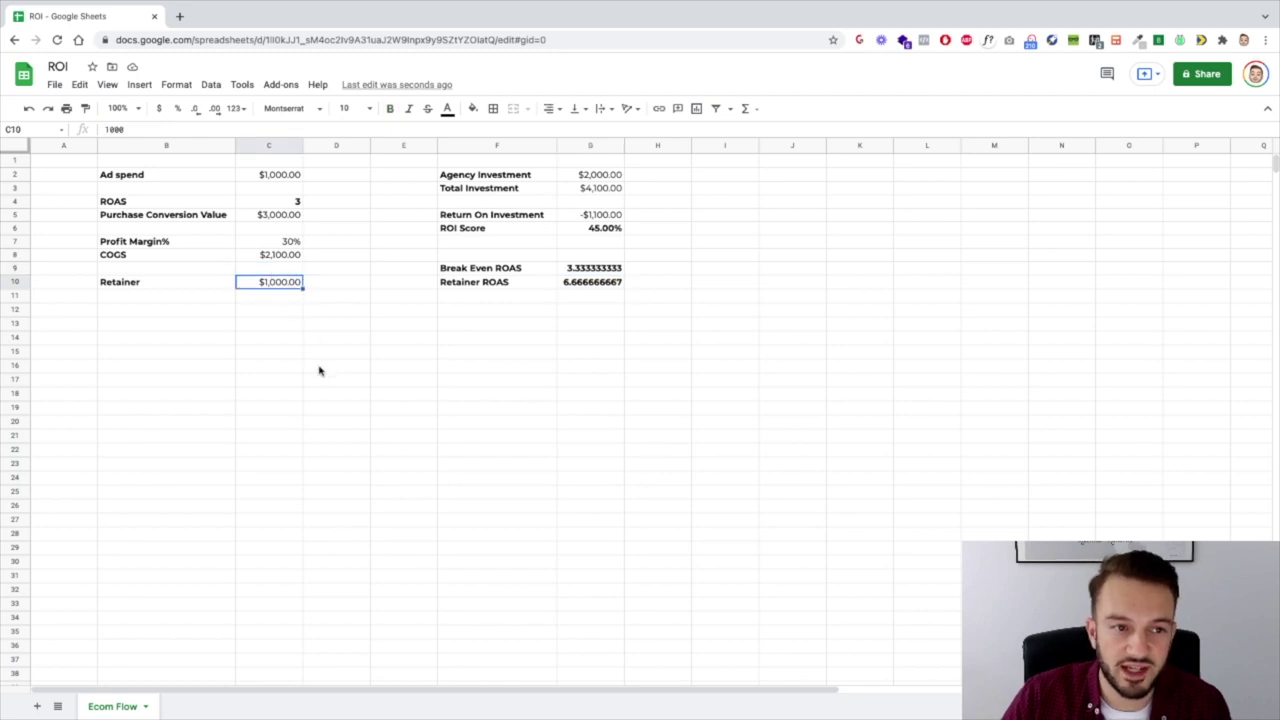
{"action": "left_click", "coordinate": [269, 178]}
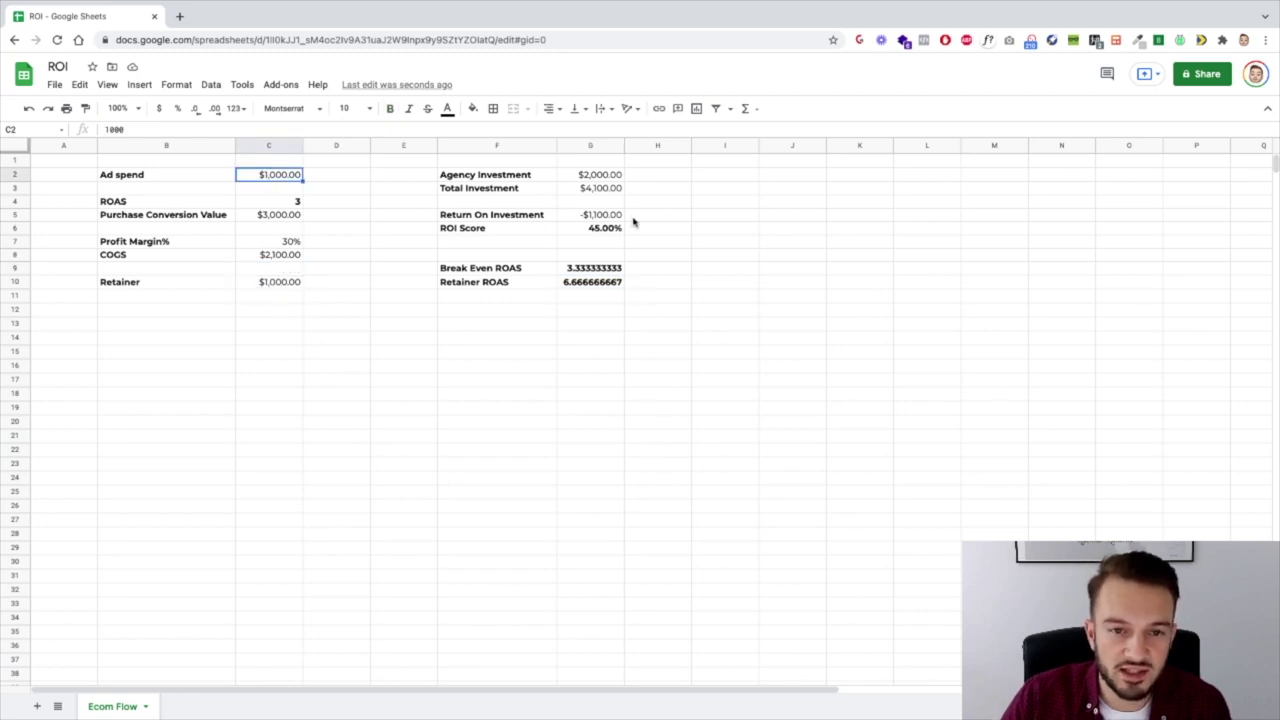
Step: Remove the bold formatting from the ROAS results in G9:G10 and the ROI score in G6
{"action": "left_click_drag", "start_coordinate": [586, 271], "coordinate": [586, 283]}
{"action": "key", "text": "ctrl+b"}
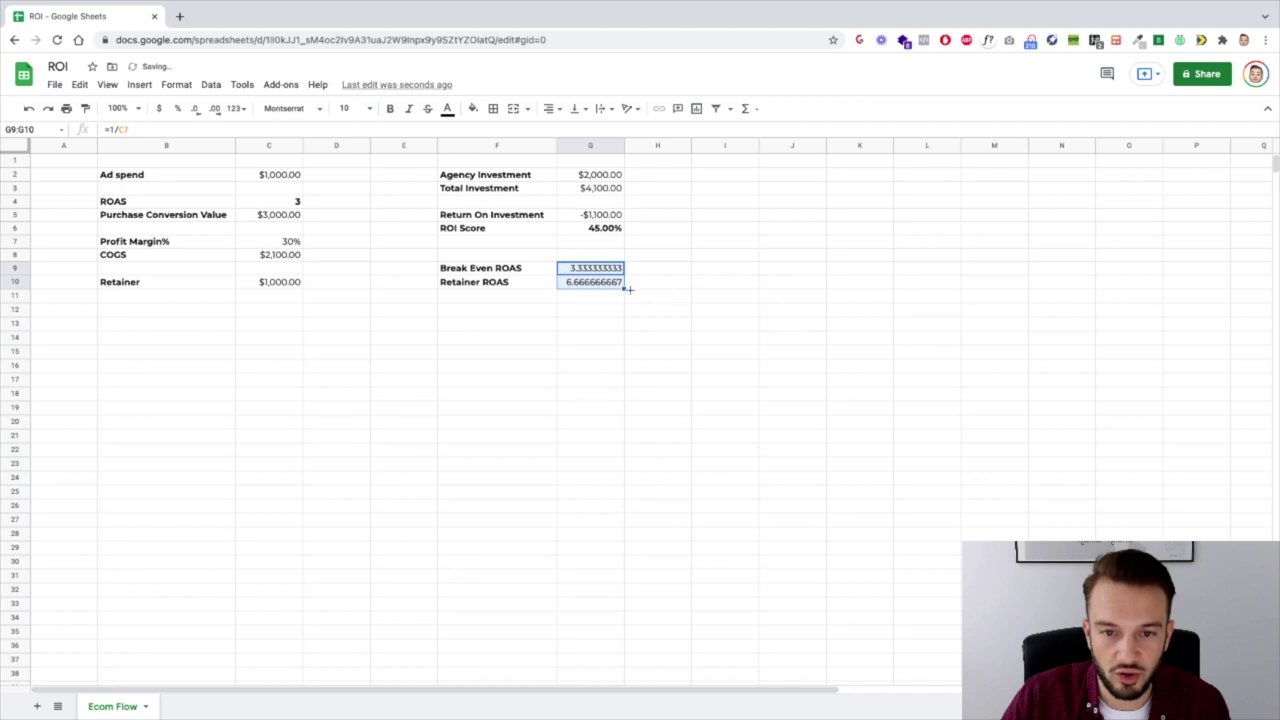
{"action": "left_click", "coordinate": [596, 229]}
{"action": "left_click", "coordinate": [706, 248]}
Step: Set the ad spend in C2 to $10,000 and check the retainer ROAS in G10
{"action": "left_click", "coordinate": [283, 180]}
{"action": "left_click", "coordinate": [287, 202]}
{"action": "left_click", "coordinate": [271, 174]}
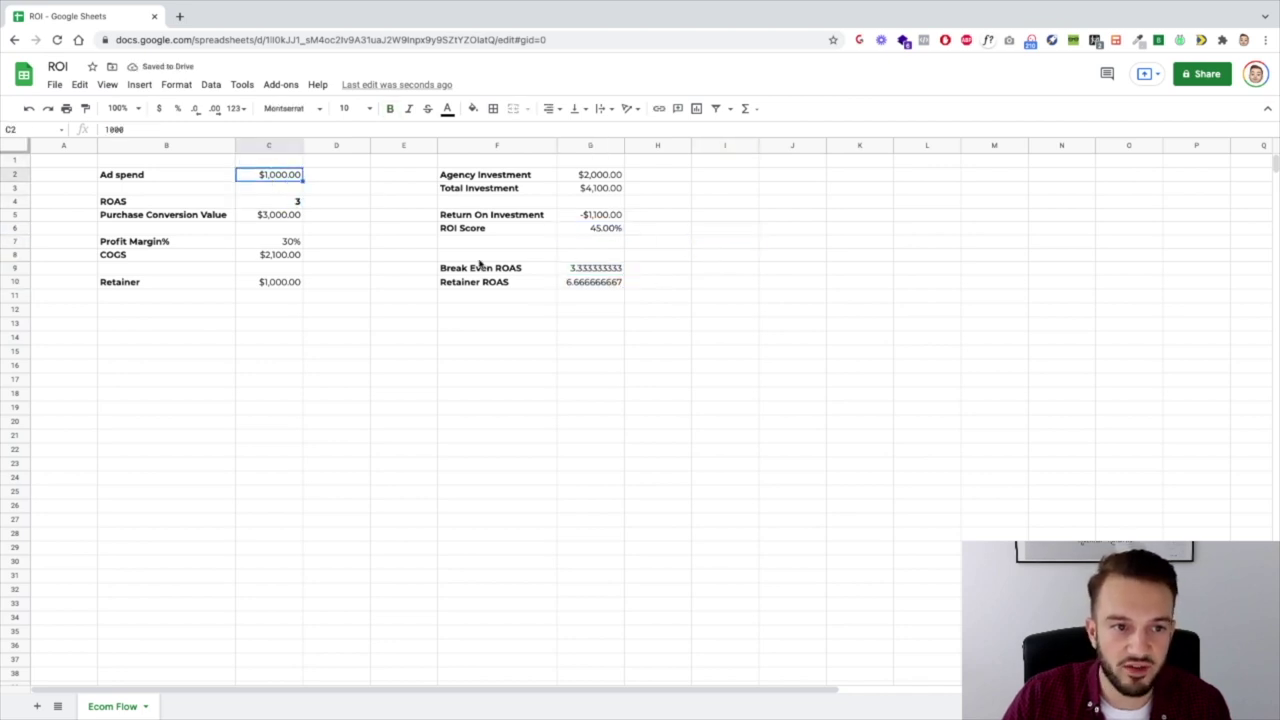
{"action": "type", "text": "10"}
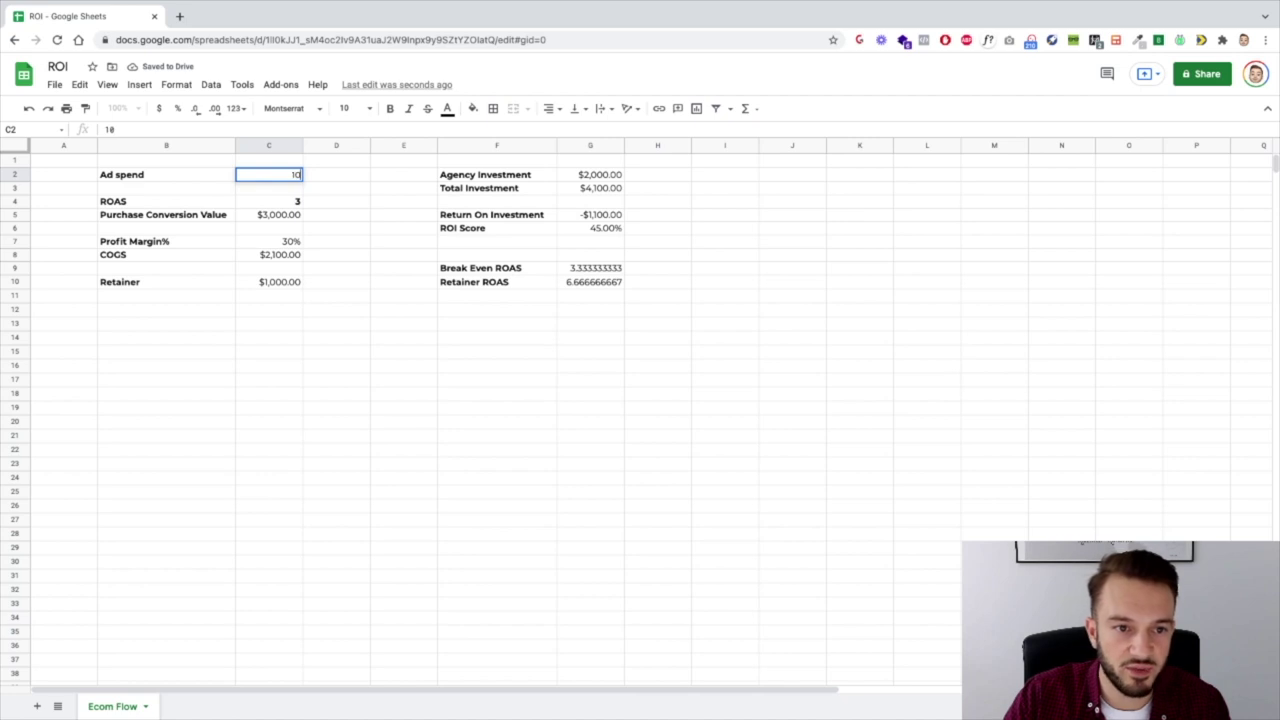
{"action": "type", "text": "00"}
{"action": "key", "text": "Return"}
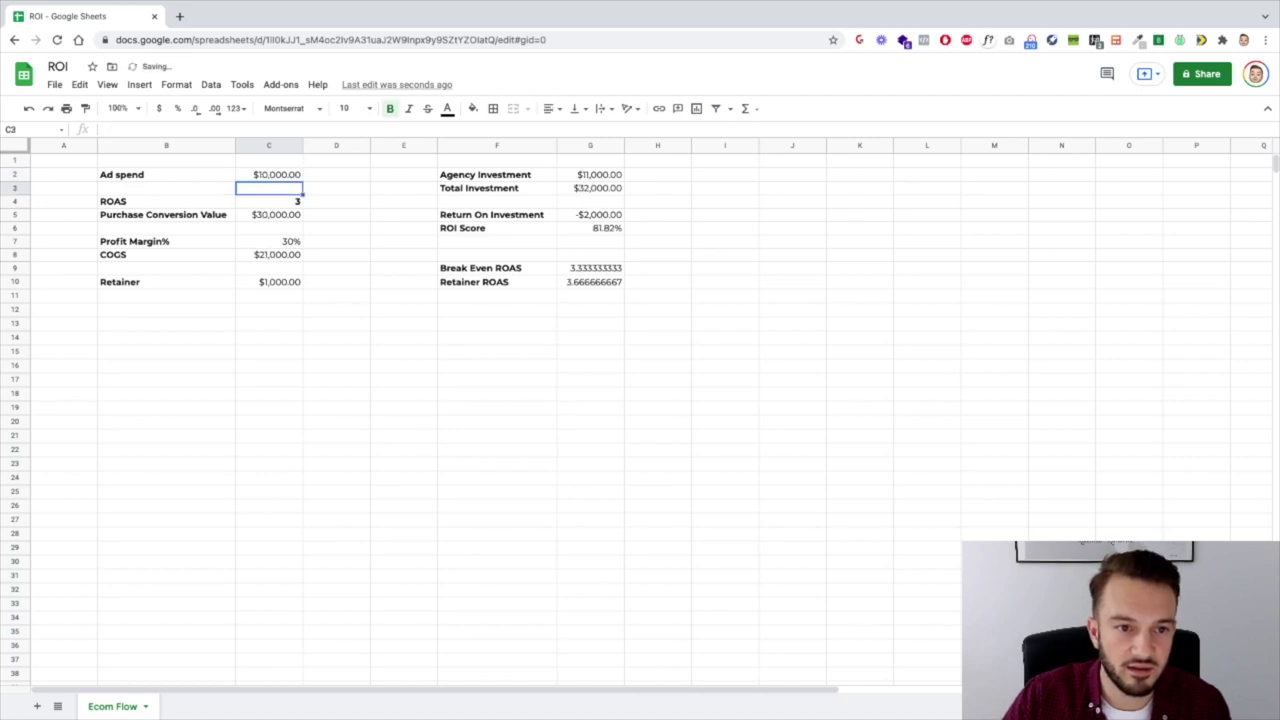
{"action": "left_click", "coordinate": [605, 284]}
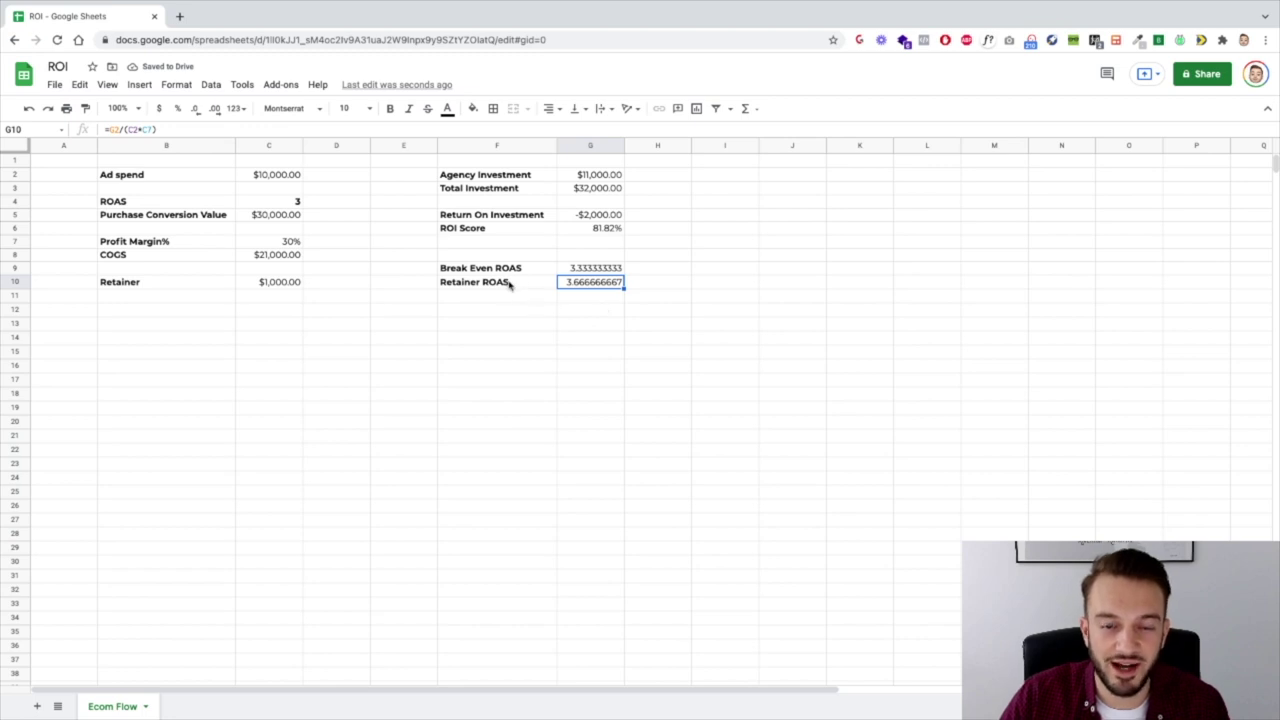
{"action": "left_click", "coordinate": [487, 284]}
{"action": "left_click", "coordinate": [567, 283]}
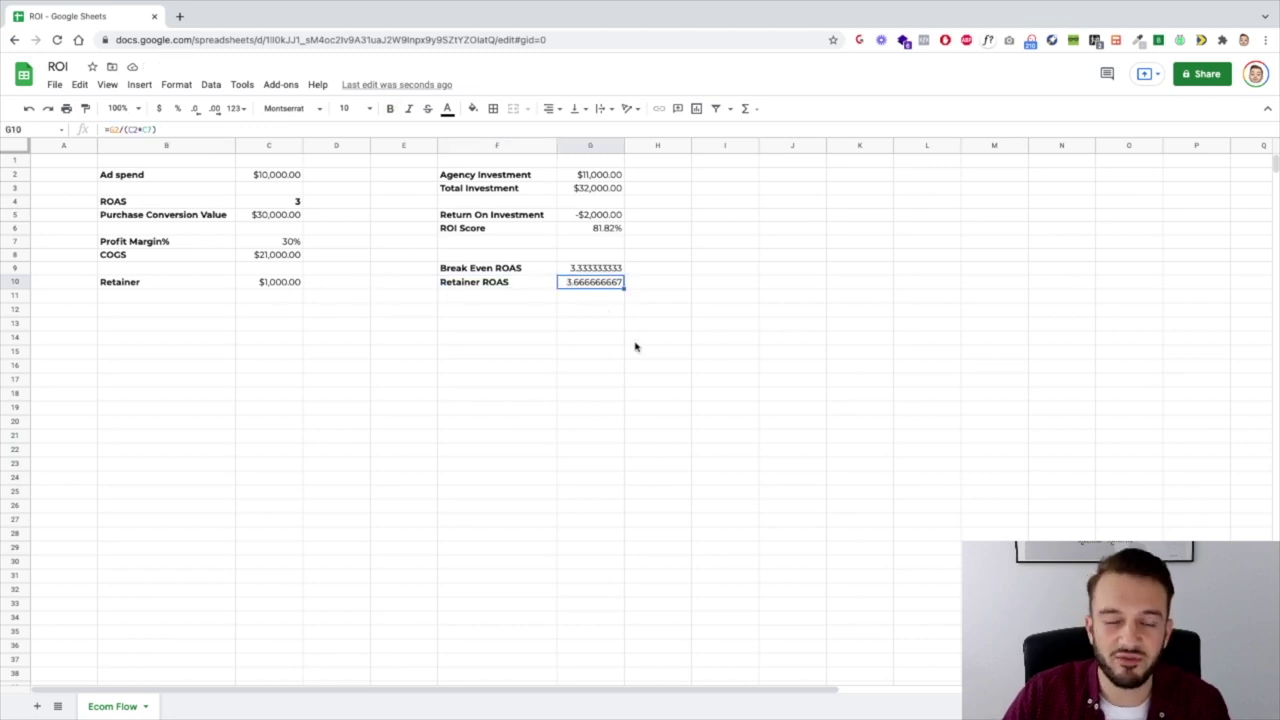
Step: Set the ad spend in C2 to $1,000
{"action": "left_click", "coordinate": [280, 177]}
{"action": "type", "text": "1000"}
{"action": "key", "text": "Return"}
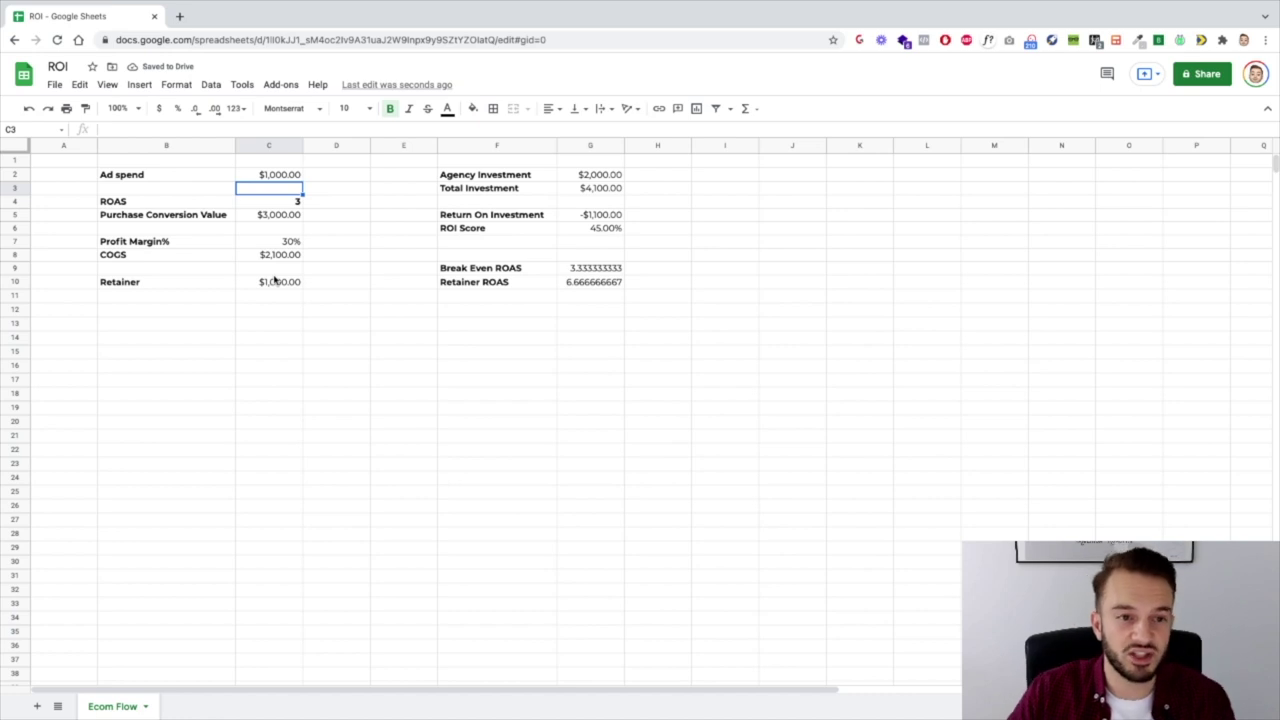
{"action": "left_click", "coordinate": [398, 495]}
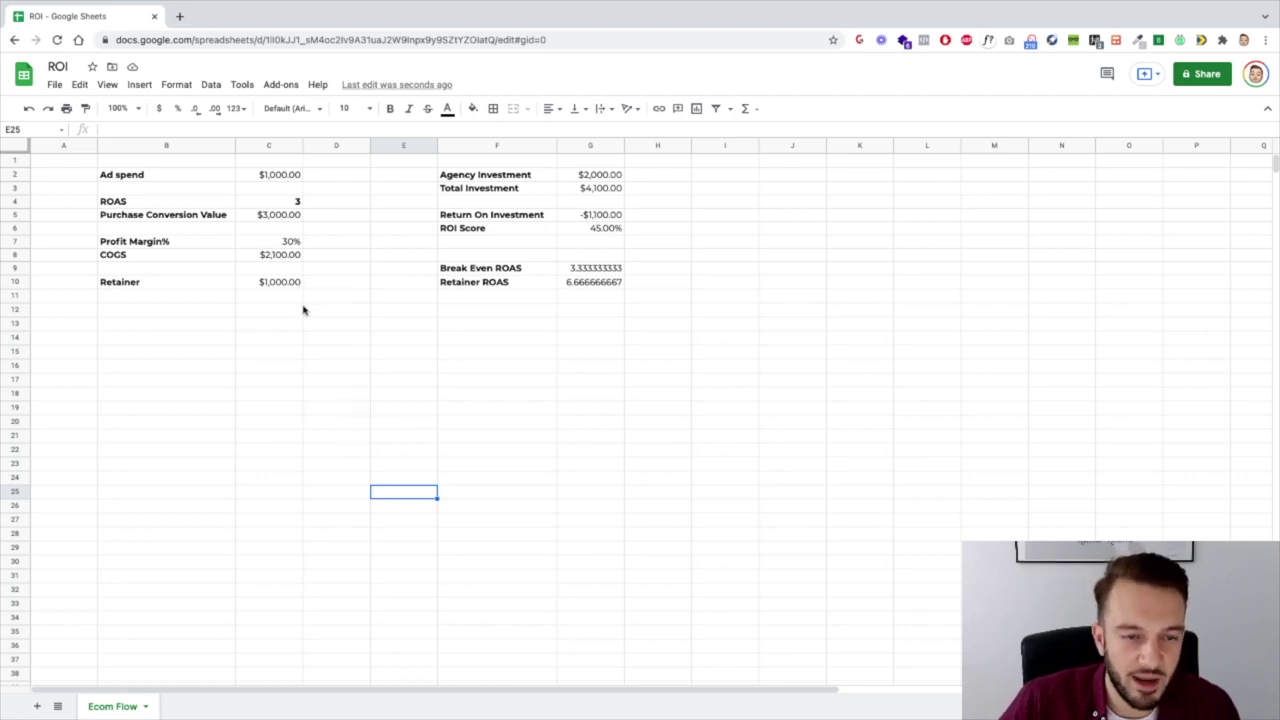
Step: Set the ROAS in C4 to 5 and check it against the retainer ROAS in G10 and the return on investment in G5
{"action": "left_click", "coordinate": [279, 204]}
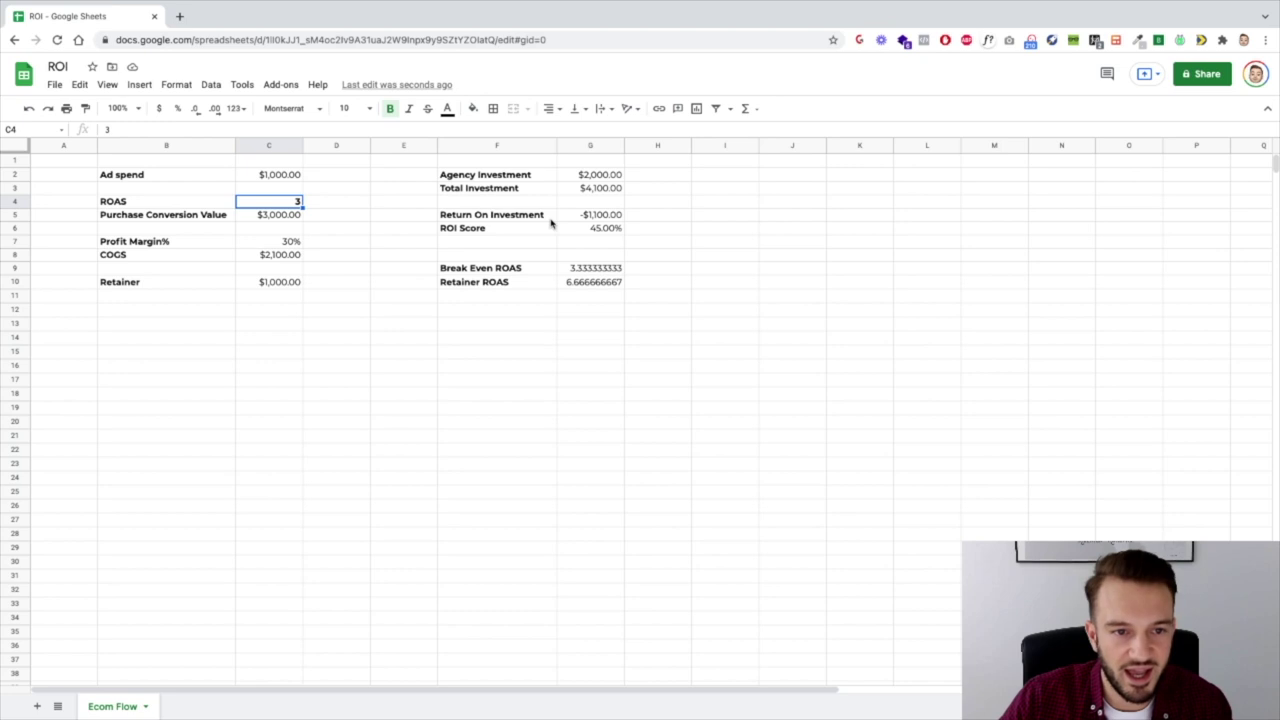
{"action": "type", "text": "5"}
{"action": "key", "text": "Return"}
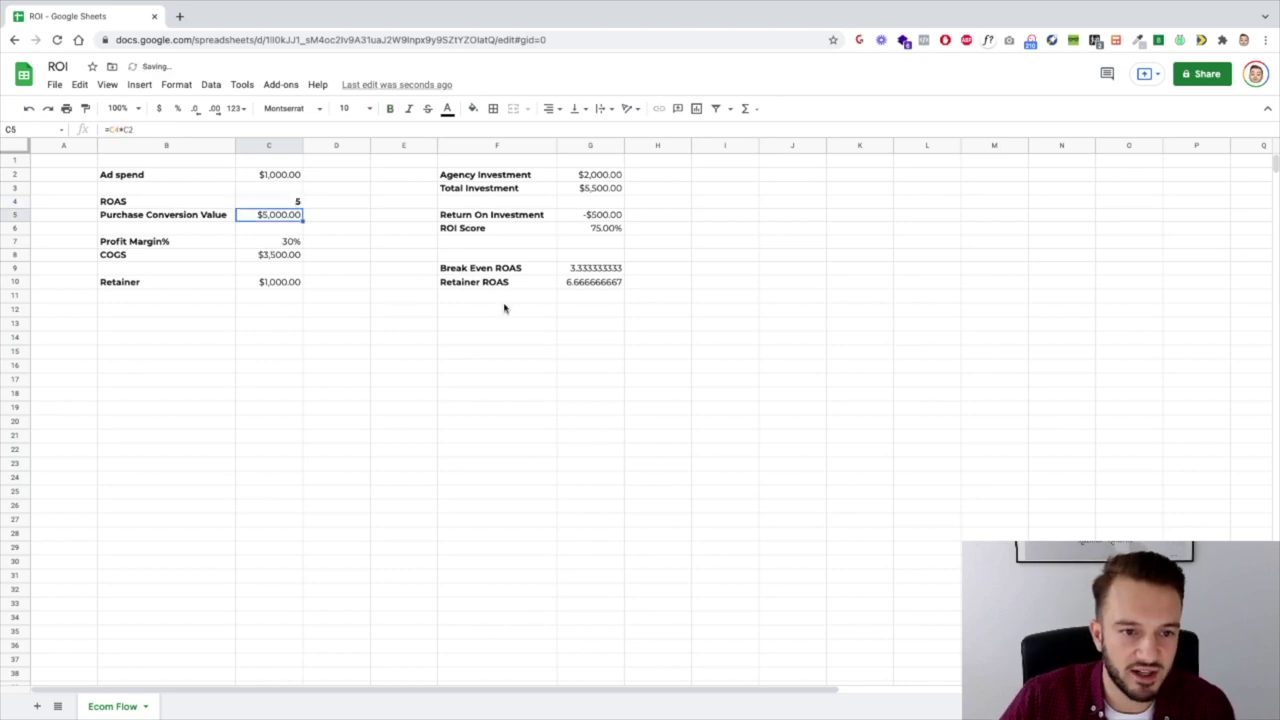
{"action": "left_click", "coordinate": [291, 246]}
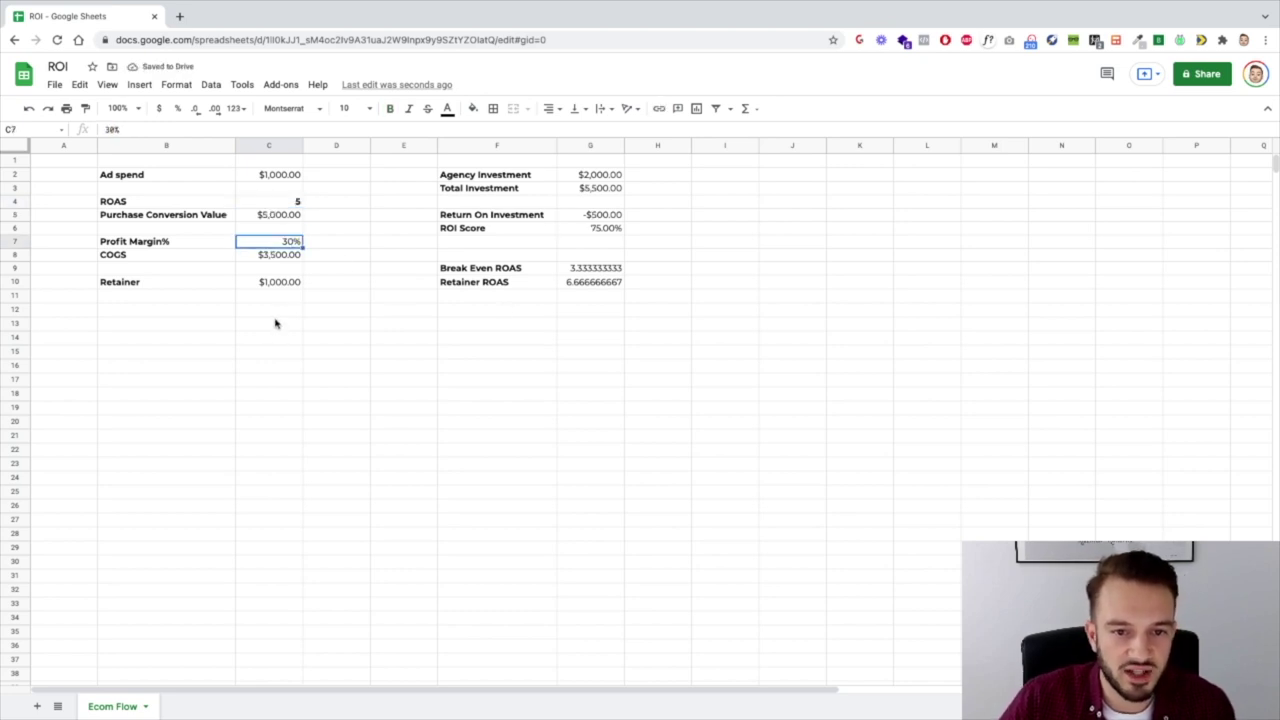
{"action": "left_click", "coordinate": [564, 284]}
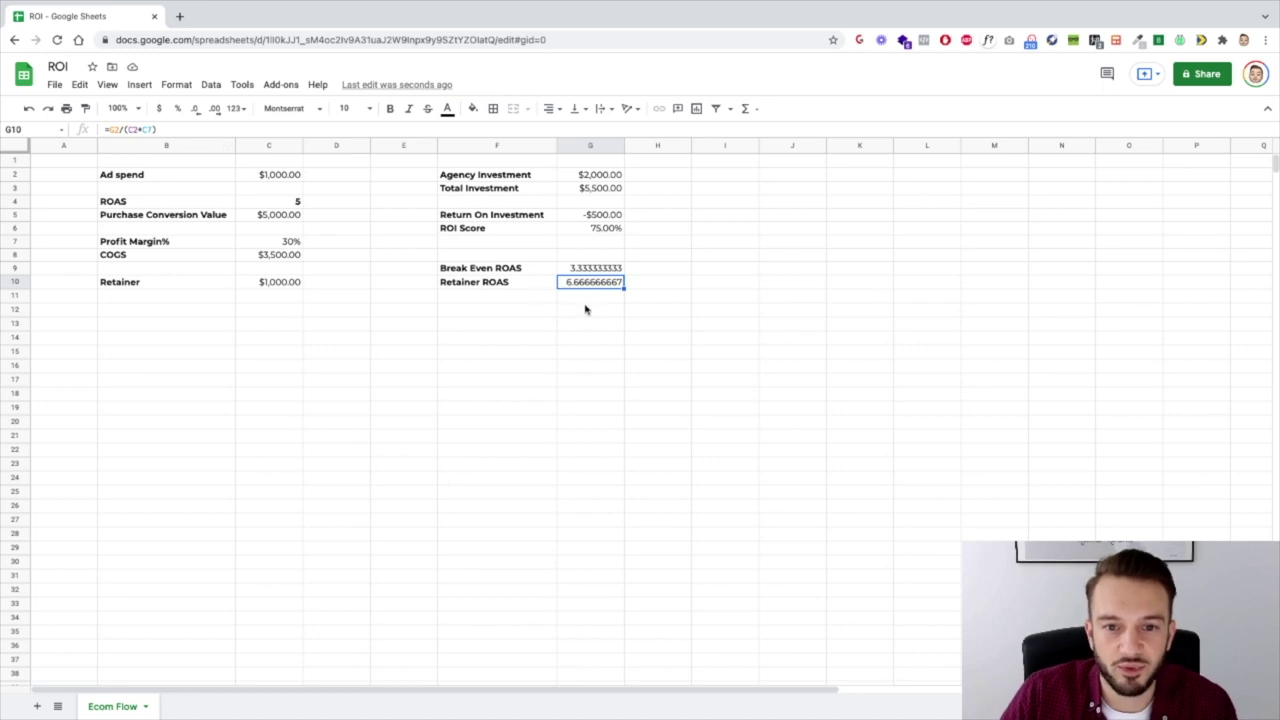
{"action": "left_click", "coordinate": [594, 216]}
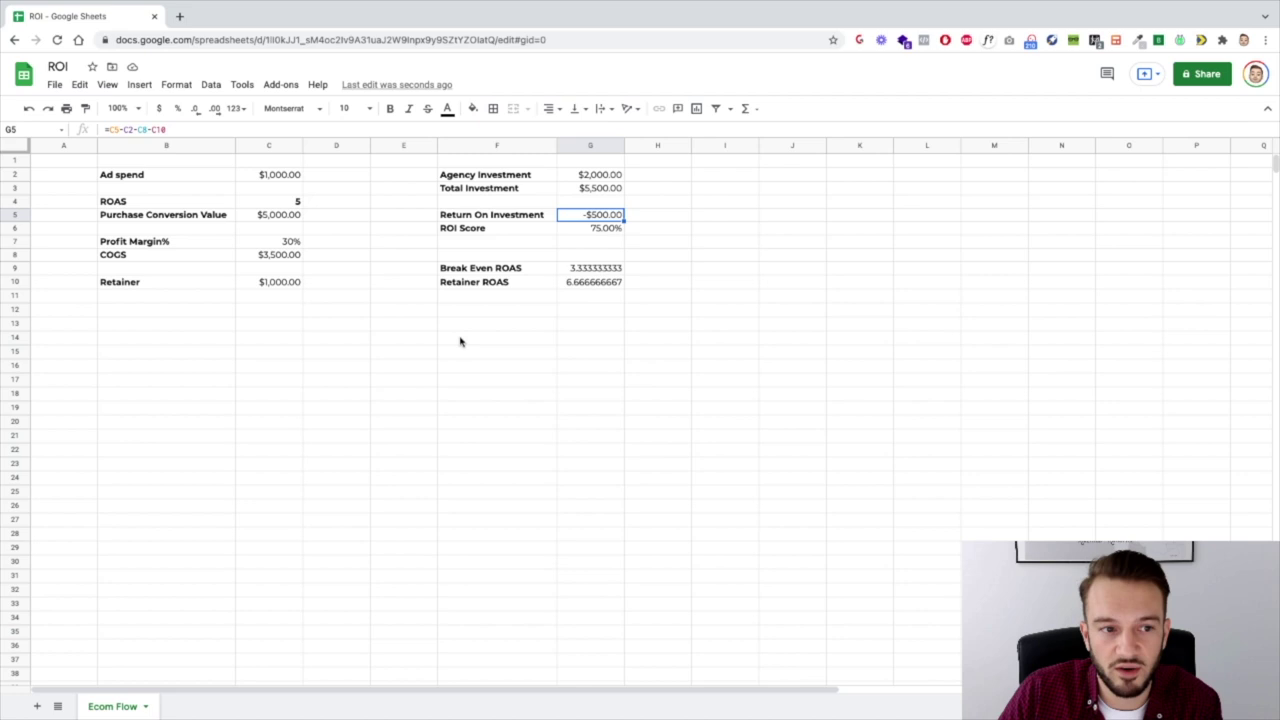
Step: Set the profit margin in C7 to 80% and check the return on investment in G5
{"action": "left_click", "coordinate": [284, 242]}
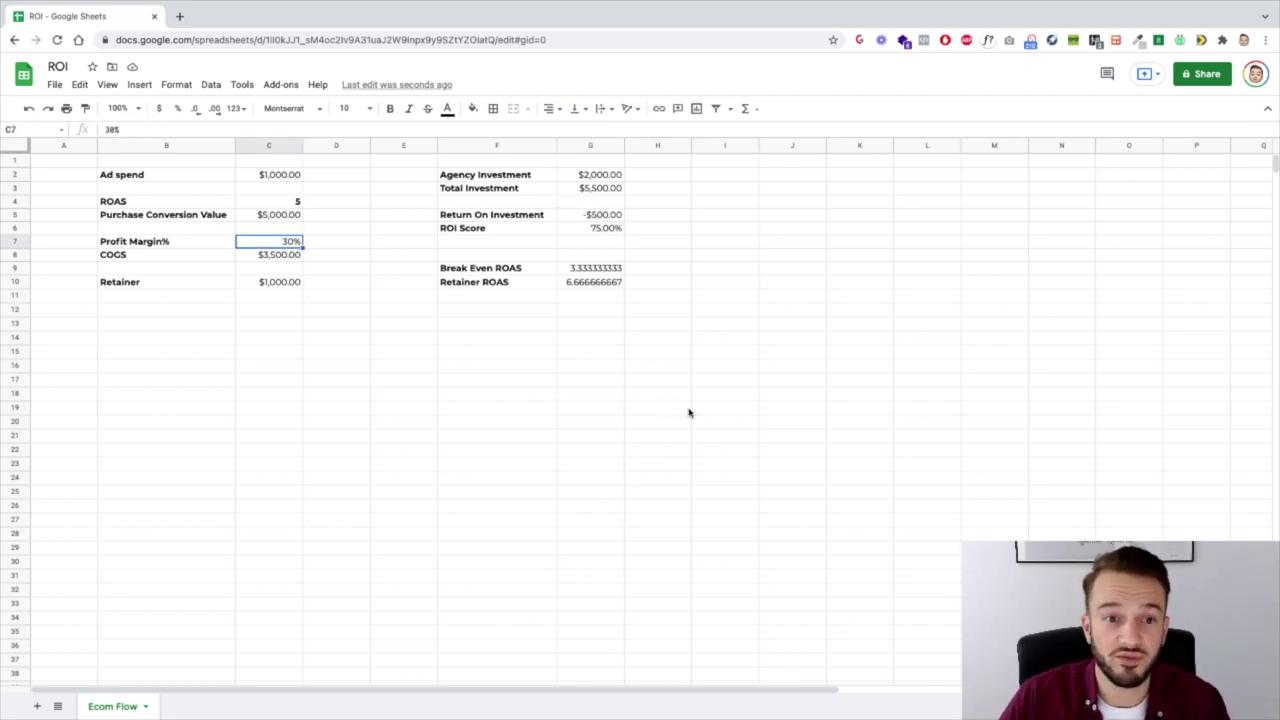
{"action": "type", "text": "80"}
{"action": "key", "text": "Return"}
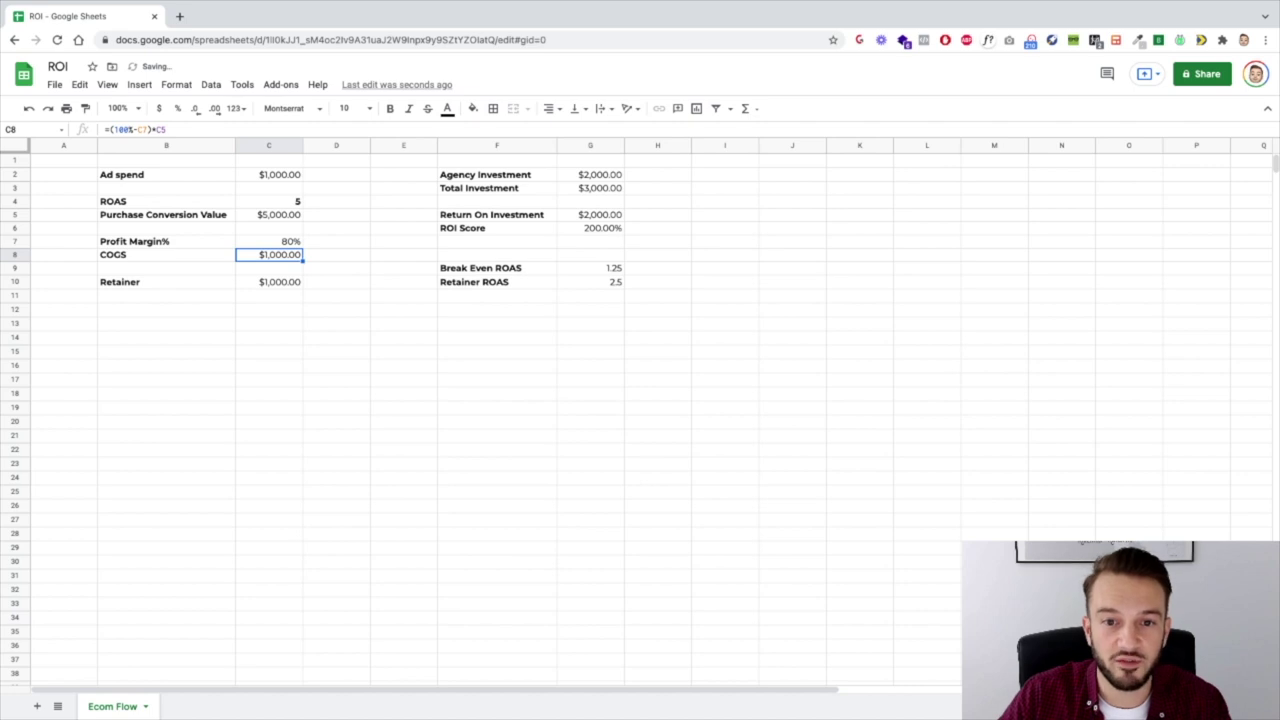
{"action": "left_click", "coordinate": [596, 217]}
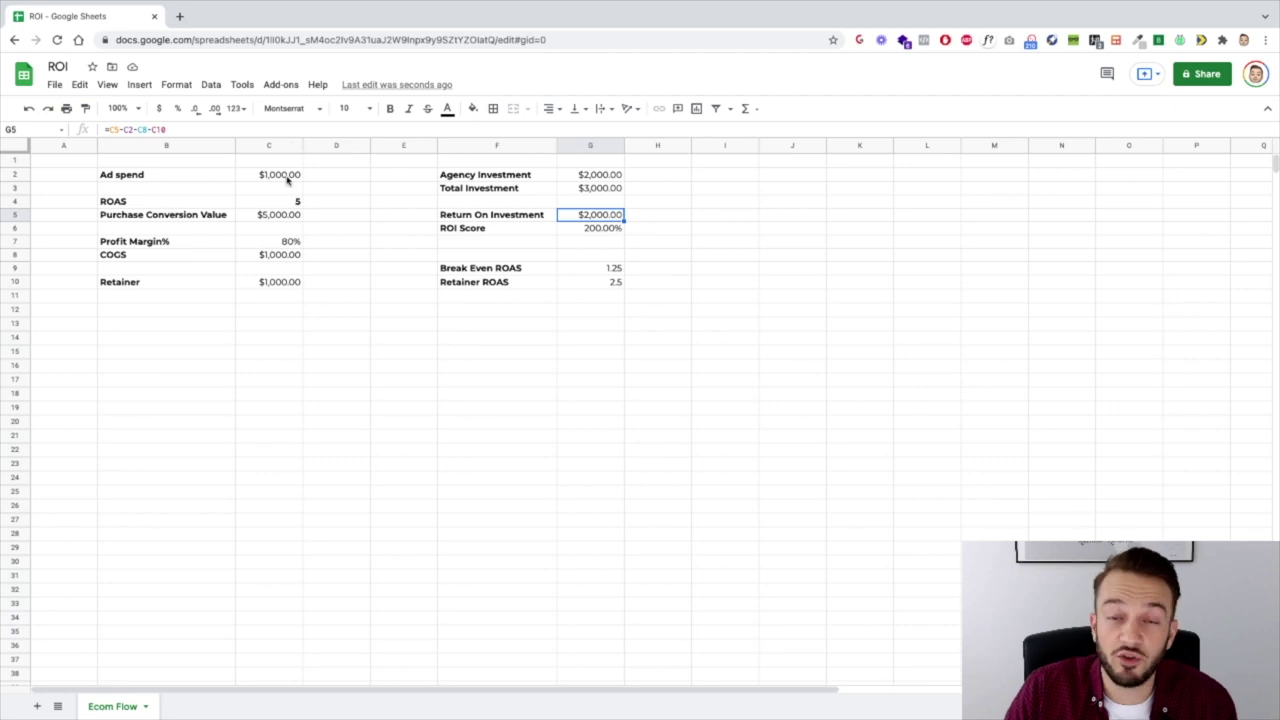
Step: Set the profit margin in C7 to 30% and compare the return on investment in G5 with the retainer ROAS in G10
{"action": "left_click", "coordinate": [270, 241]}
{"action": "type", "text": "30"}
{"action": "key", "text": "Return"}
{"action": "left_click", "coordinate": [272, 241]}
{"action": "key", "text": "Right"}
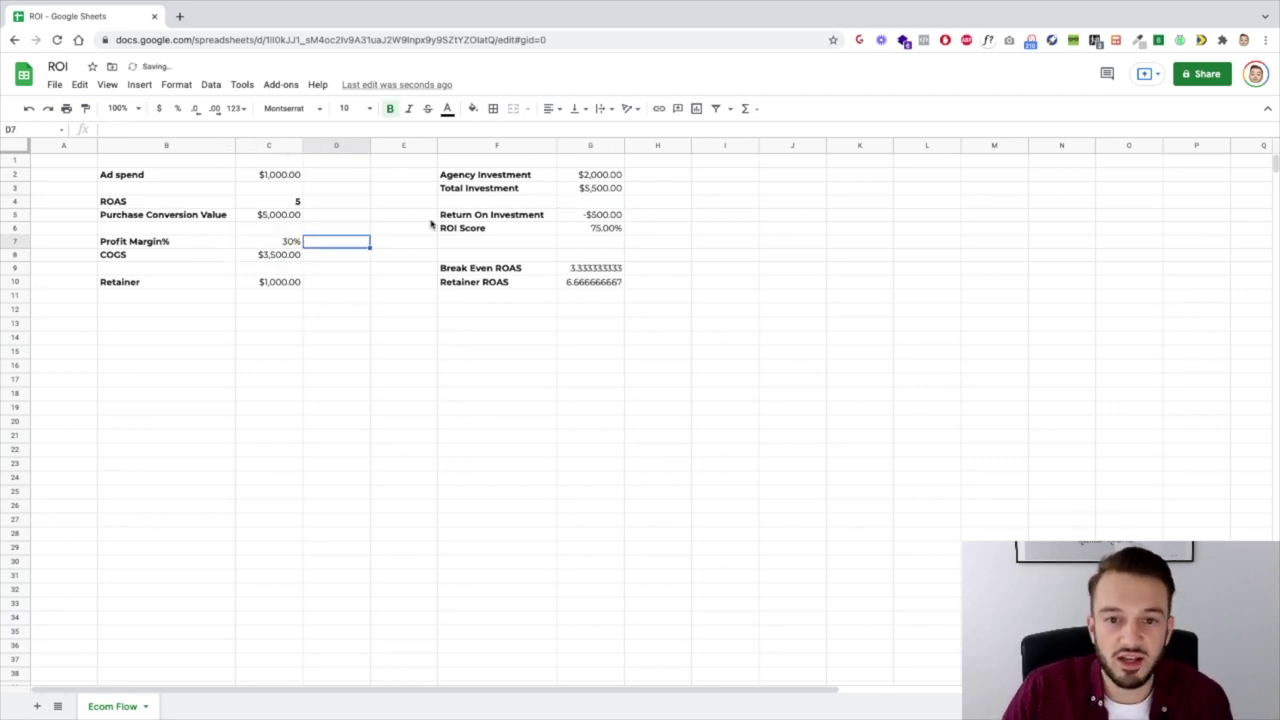
{"action": "left_click", "coordinate": [579, 218]}
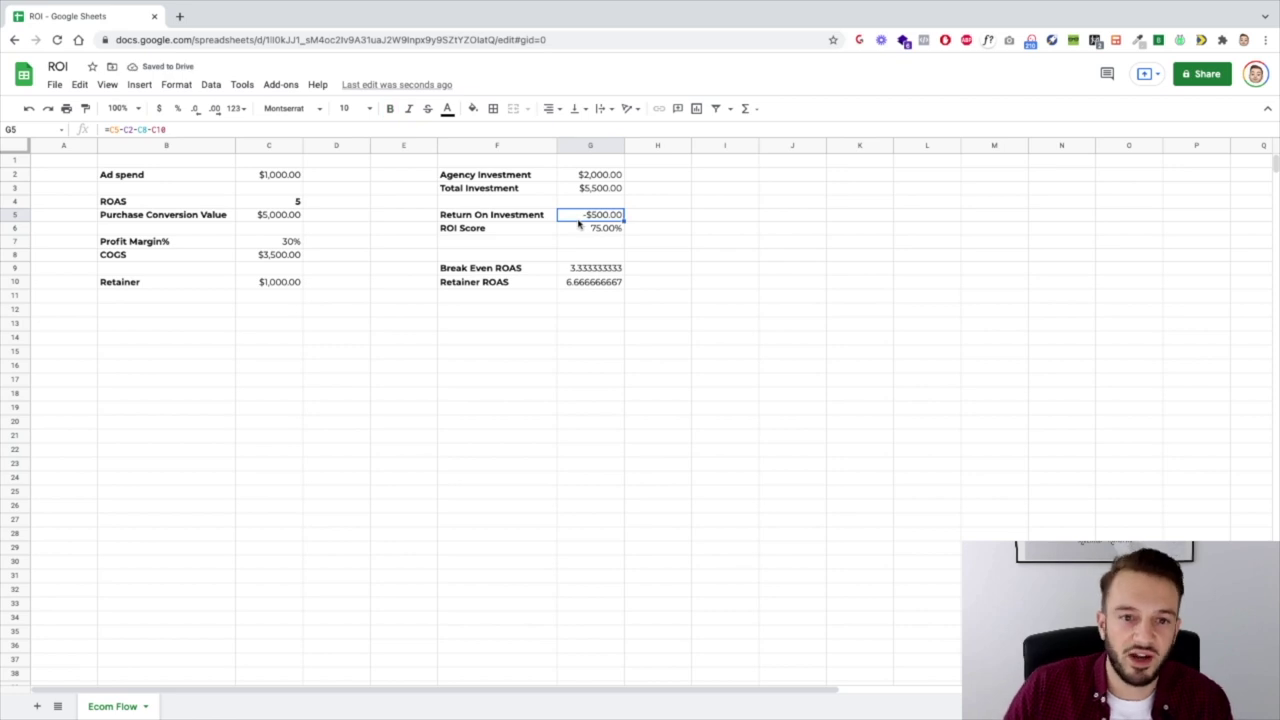
{"action": "left_click", "coordinate": [570, 286]}
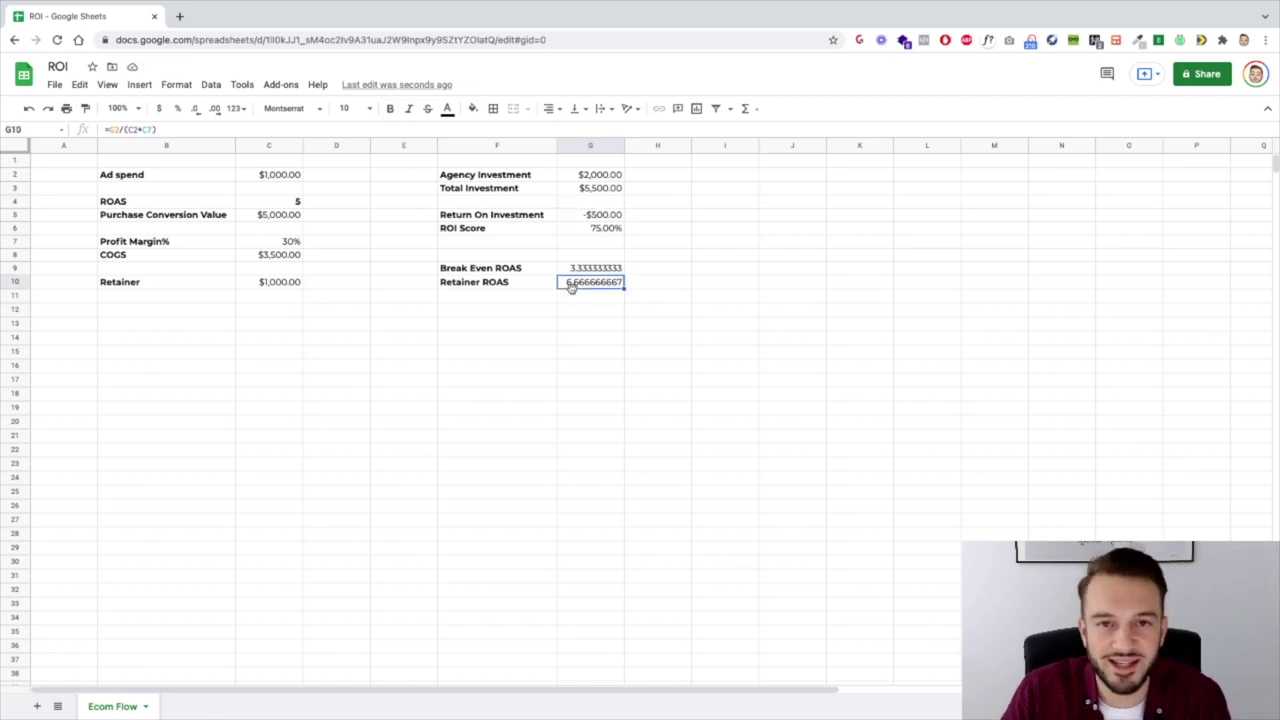